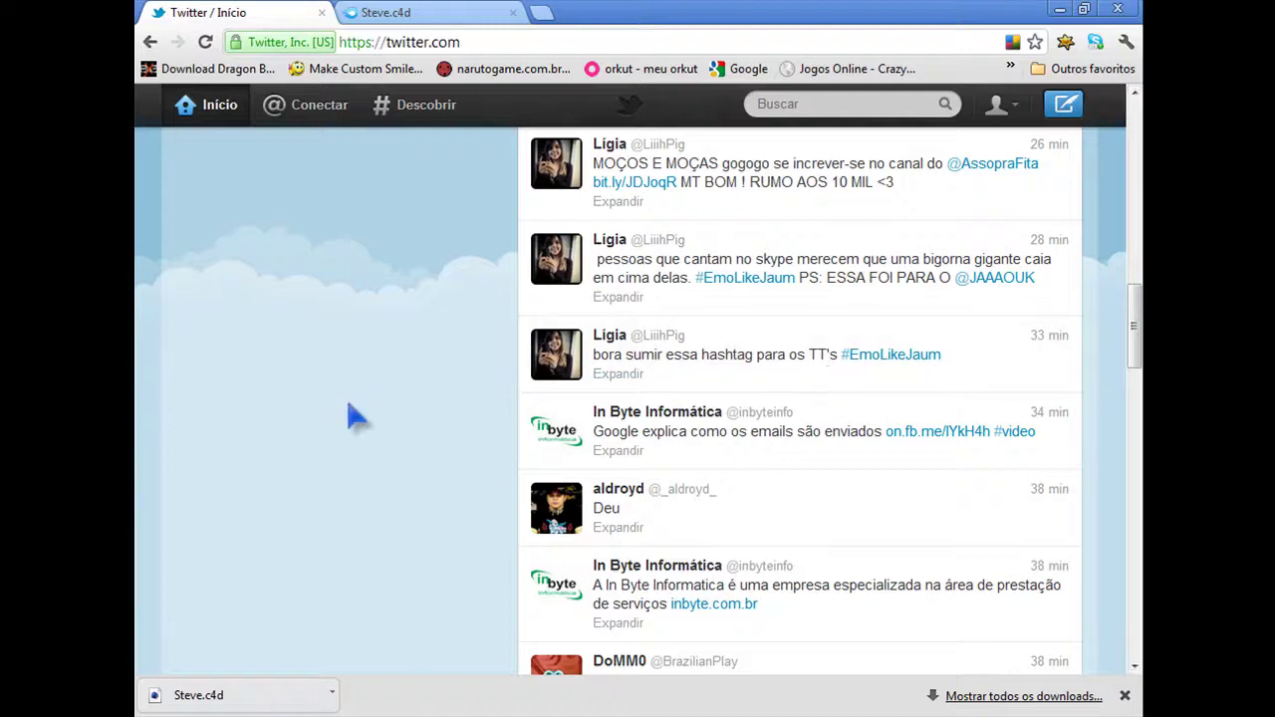
Scroll down through the Twitter home timeline and back up to the top.
scroll(354, 416, down, 4)
scroll(354, 416, down, 4)
scroll(354, 416, down, 3)
scroll(353, 416, down, 2)
scroll(354, 416, down, 3)
scroll(353, 416, down, 2)
scroll(354, 416, down, 2)
scroll(354, 416, up, 1)
scroll(354, 417, up, 4)
scroll(353, 417, up, 4)
scroll(354, 417, up, 4)
scroll(354, 416, up, 3)
scroll(354, 416, up, 3)
scroll(353, 416, up, 1)
scroll(354, 416, up, 3)
scroll(354, 417, up, 3)
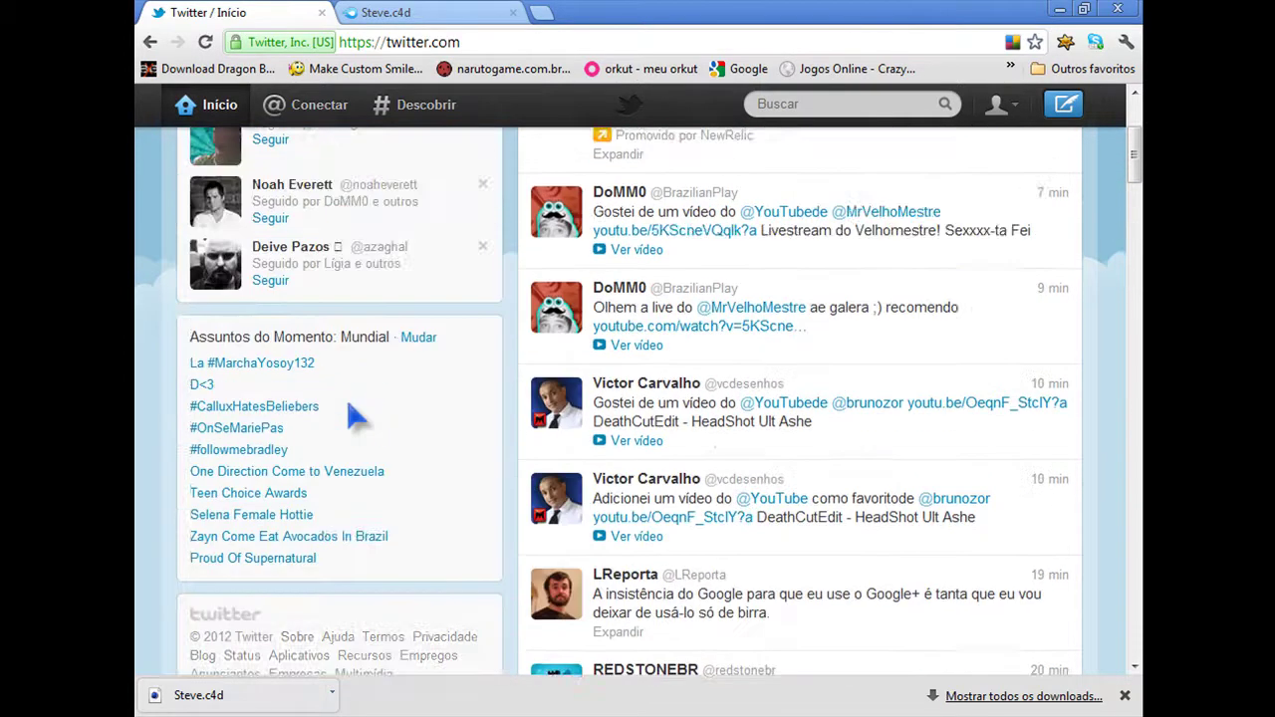
scroll(354, 417, up, 3)
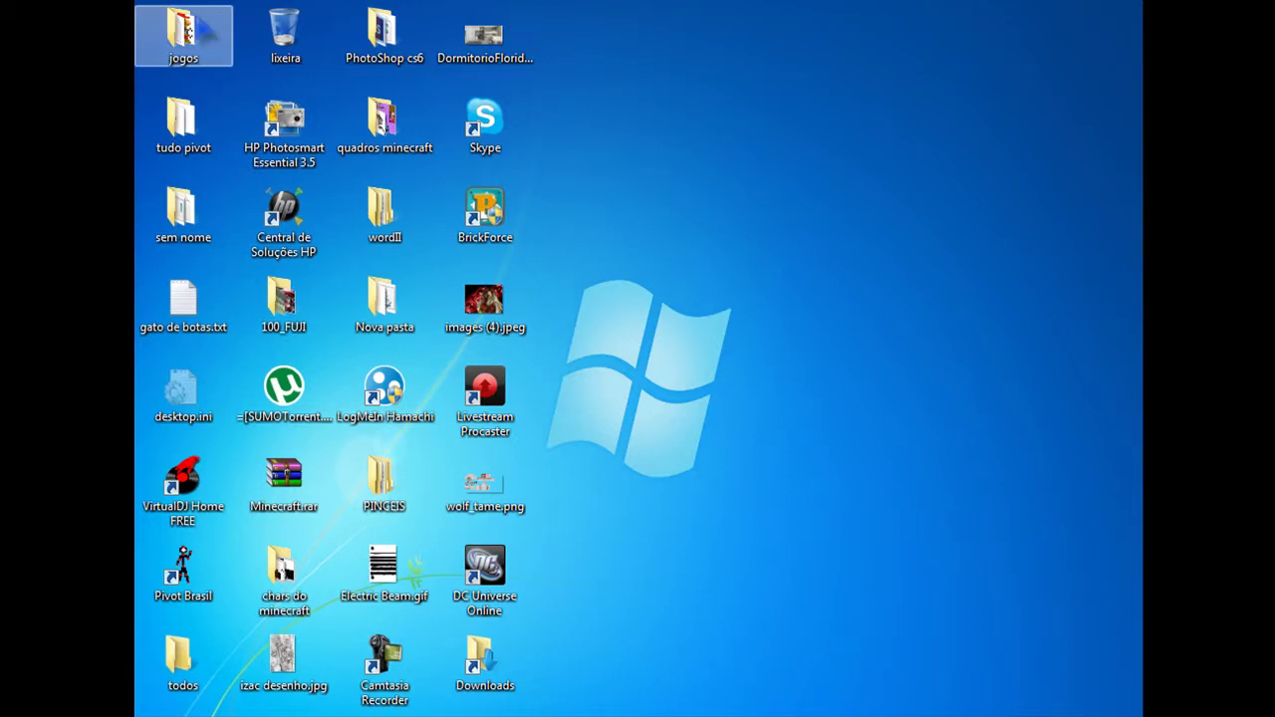
Check the empty jogos folder on the desktop and close it again.
mouse_move(1141, 2)
mouse_down()
mouse_move(135, 715)
mouse_move(1132, 14)
mouse_move(136, 715)
mouse_move(428, 543)
mouse_move(1024, 12)
mouse_up()
mouse_move(1142, 5)
mouse_down()
mouse_move(335, 715)
mouse_move(848, 242)
mouse_move(1016, 176)
mouse_move(1103, 110)
mouse_move(1116, 3)
mouse_move(136, 715)
mouse_move(1141, 5)
mouse_up()
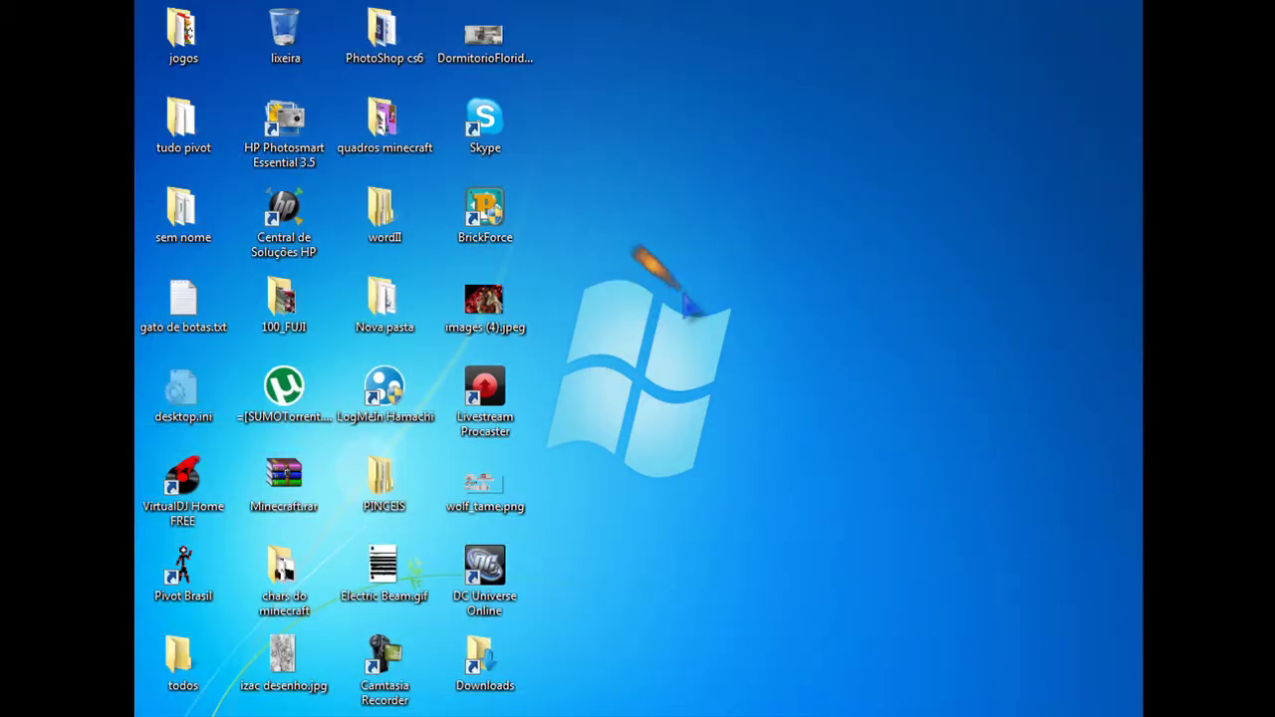
double_click(184, 12)
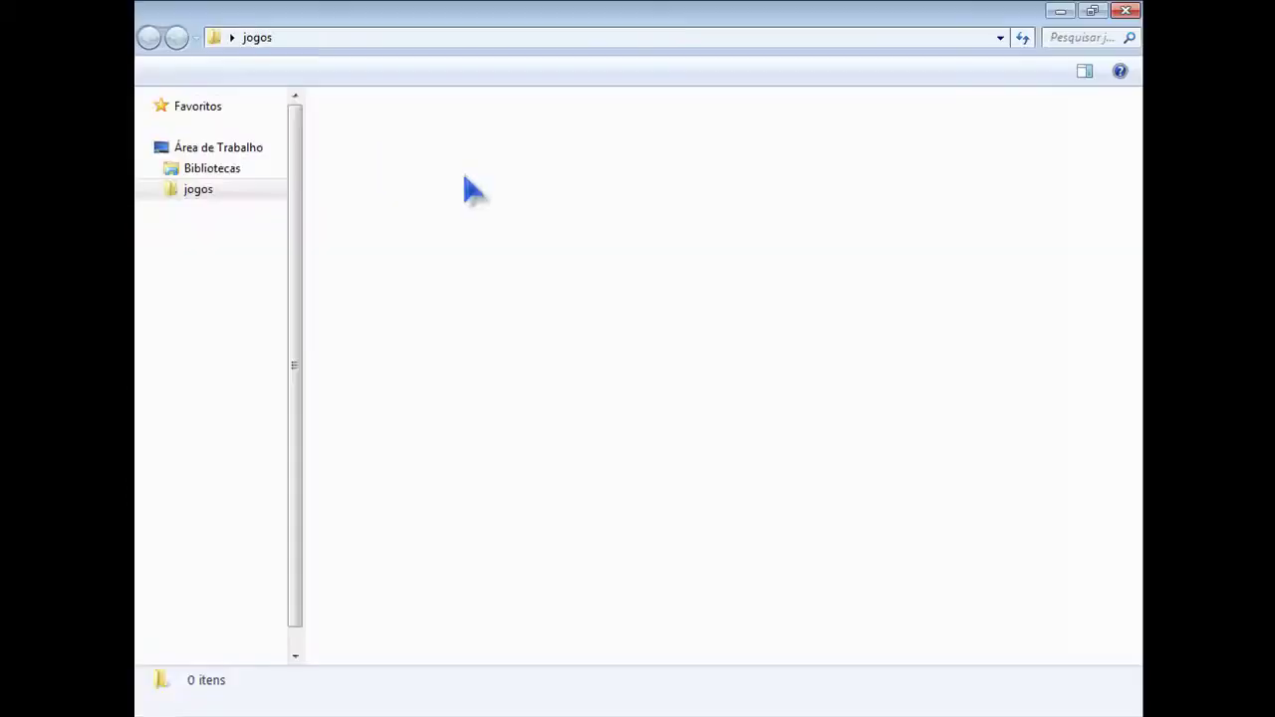
click(1125, 10)
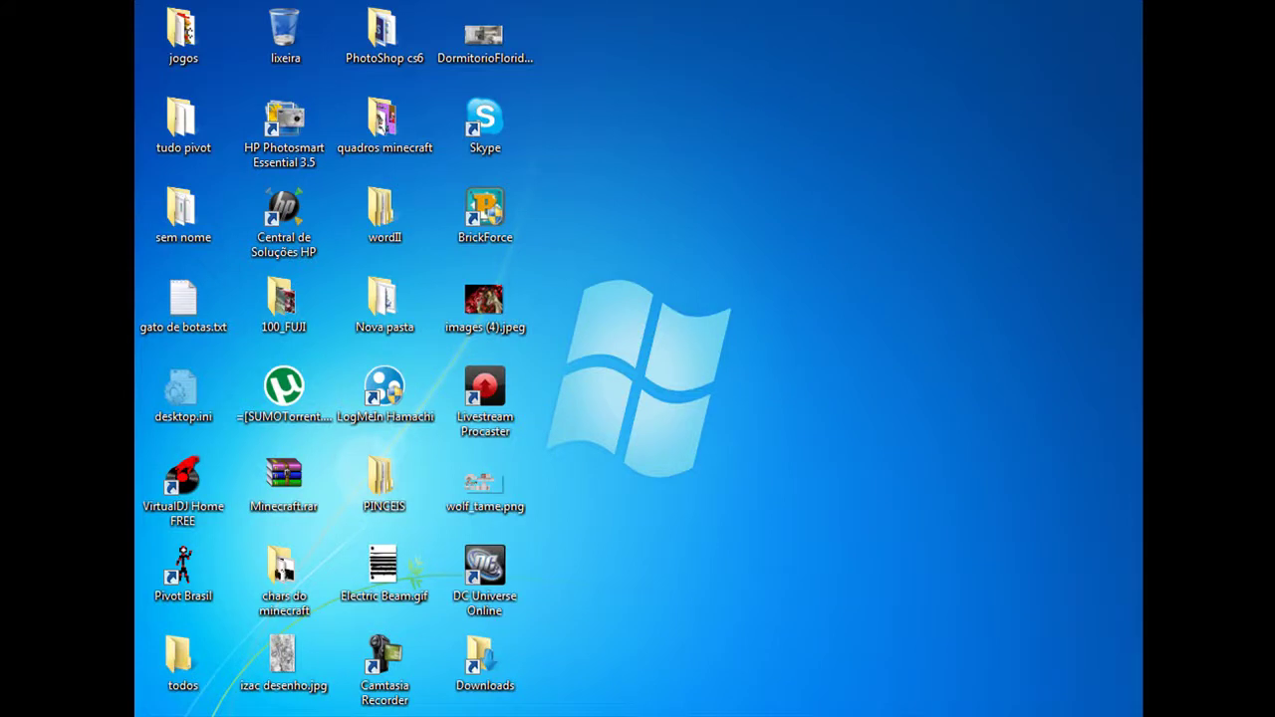
Open the CINEMA 4D R12 folder inside the PhotoShop cs6 desktop folder.
double_click(381, 31)
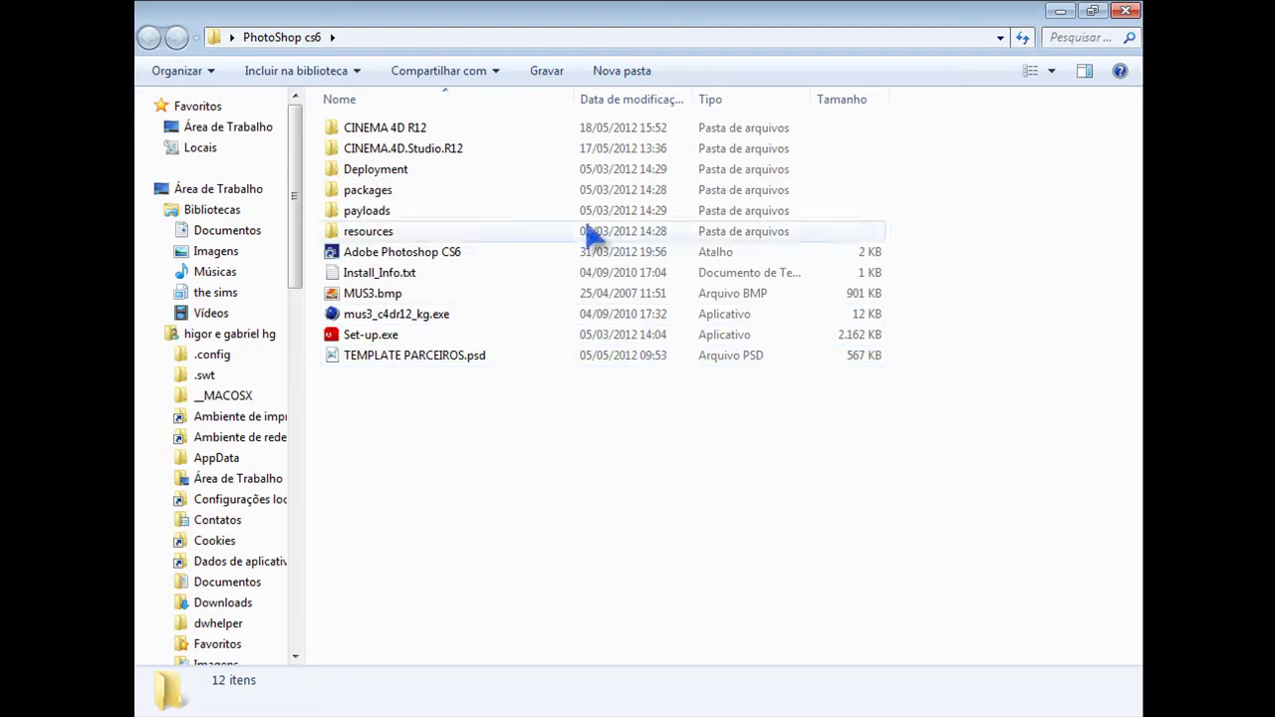
click(487, 132)
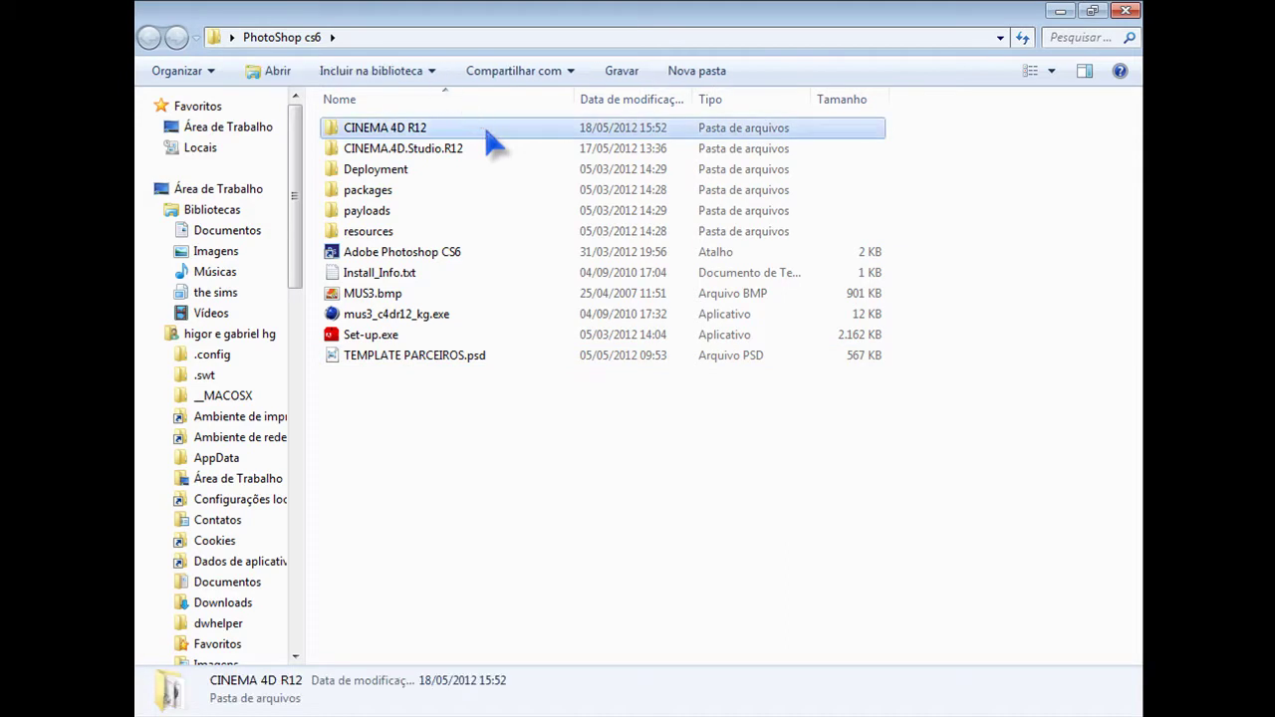
double_click(488, 131)
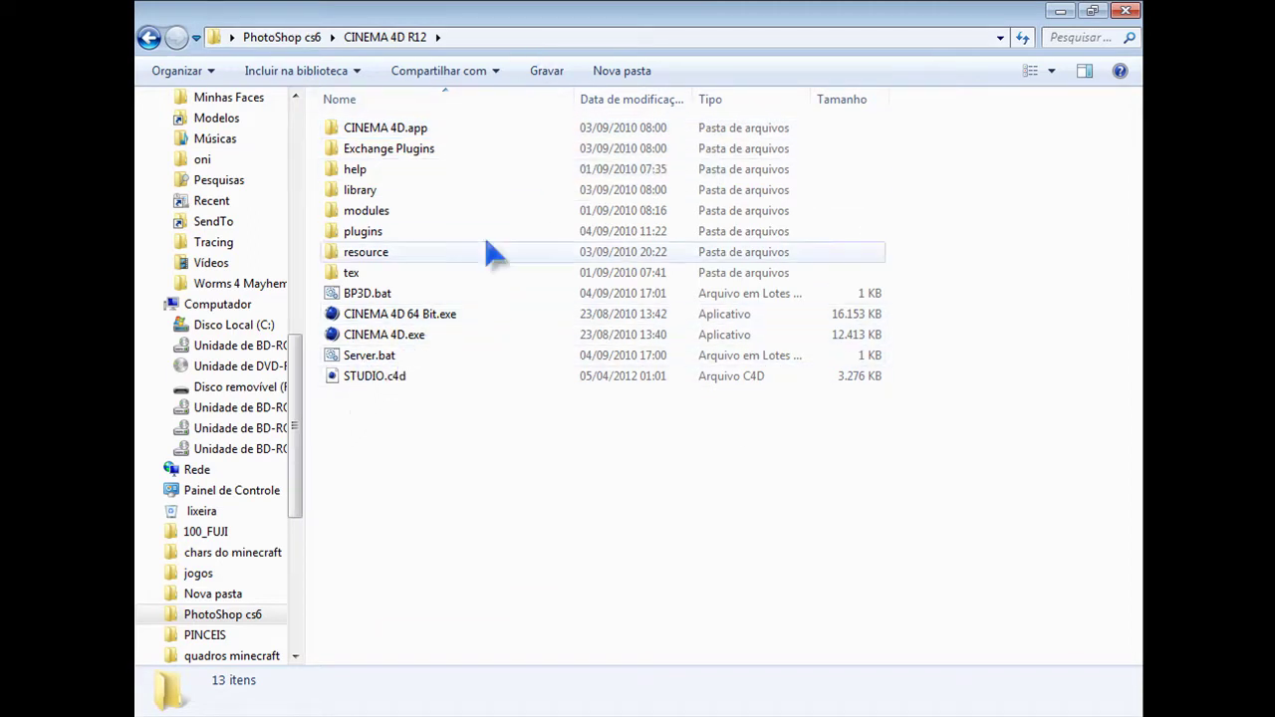
Launch CINEMA 4D.exe and add a trial HyperNURBS object, moving it off the origin.
click(428, 336)
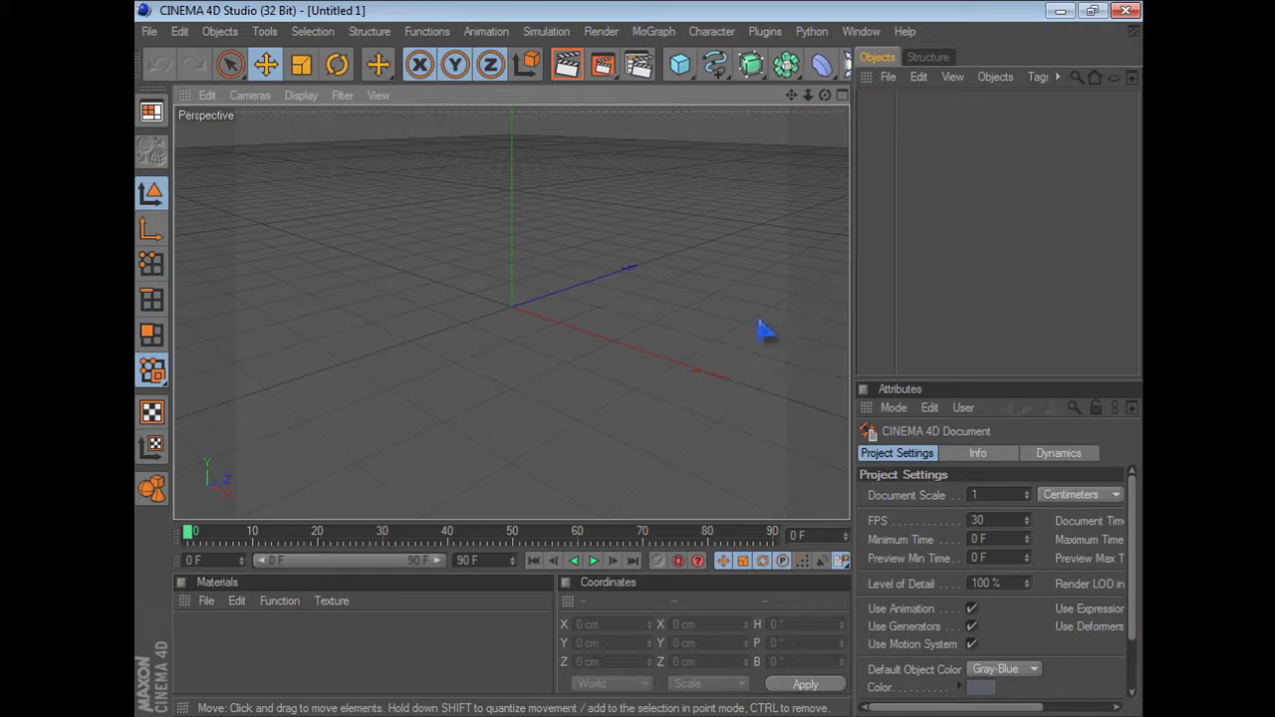
alt+drag(508, 311, 493, 373)
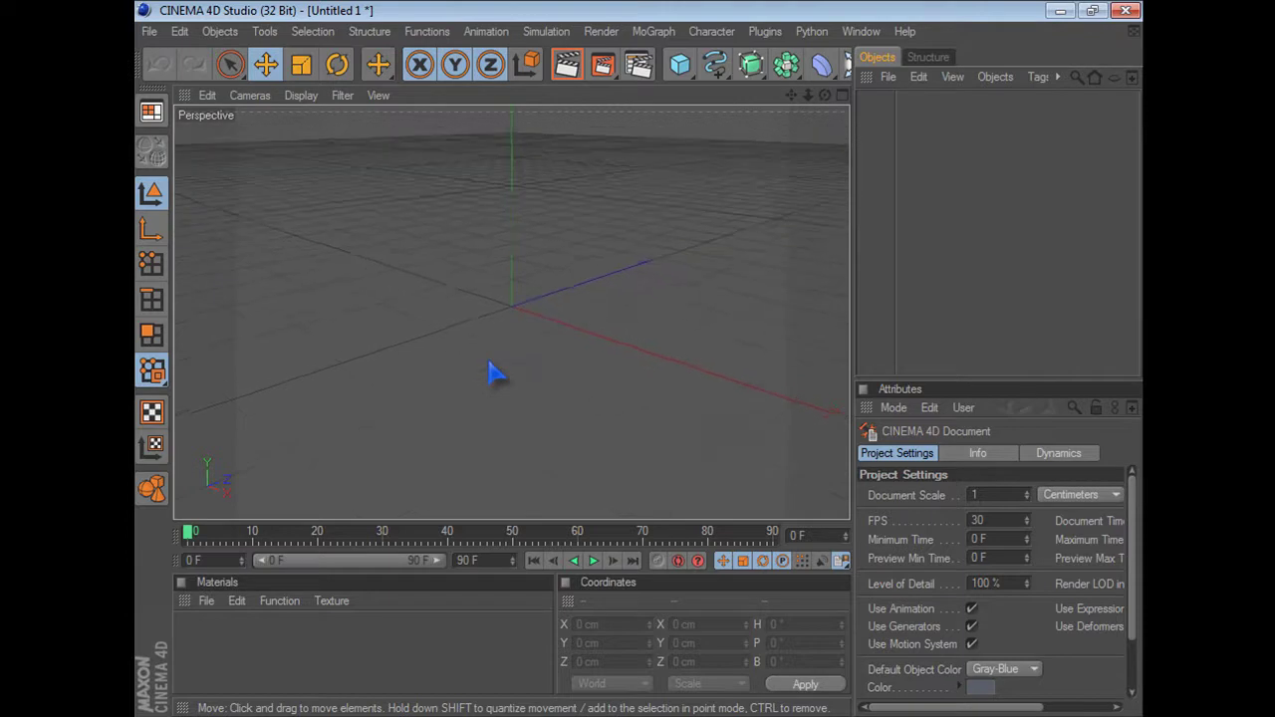
click(751, 67)
drag(514, 322, 485, 309)
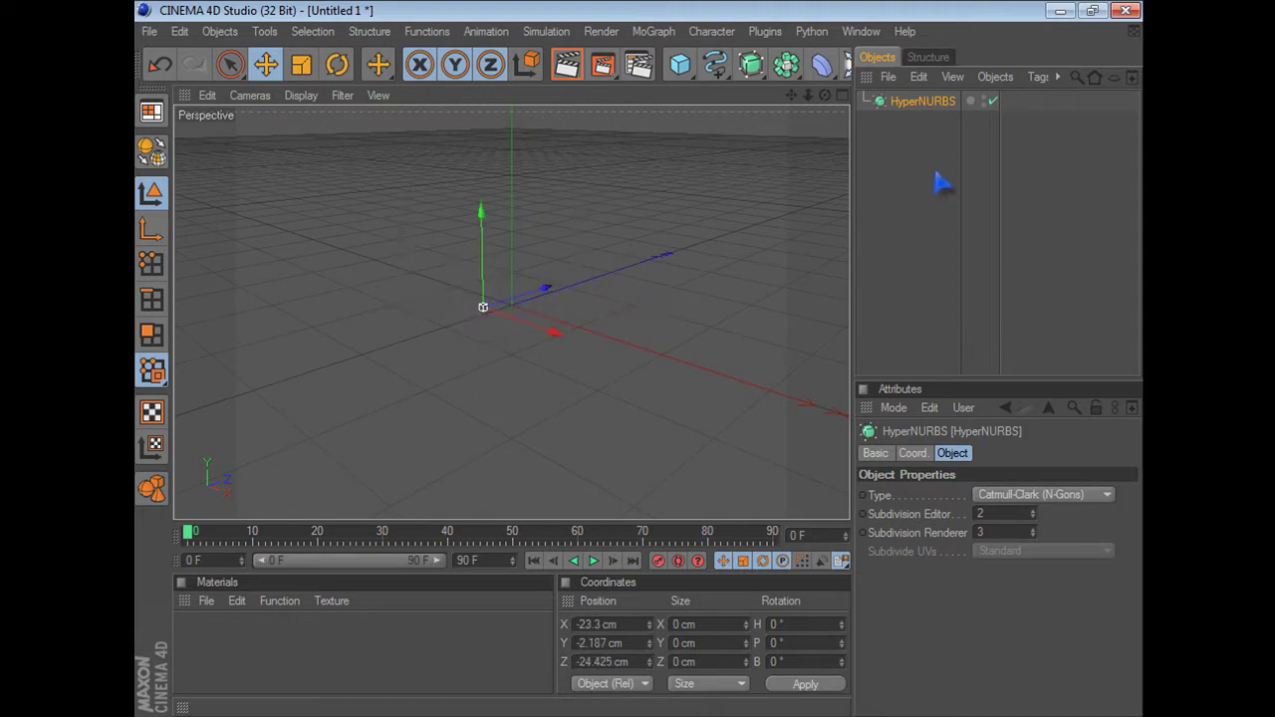
Delete the HyperNURBS object through the Object Manager's Edit menu, leaving the scene empty.
click(918, 77)
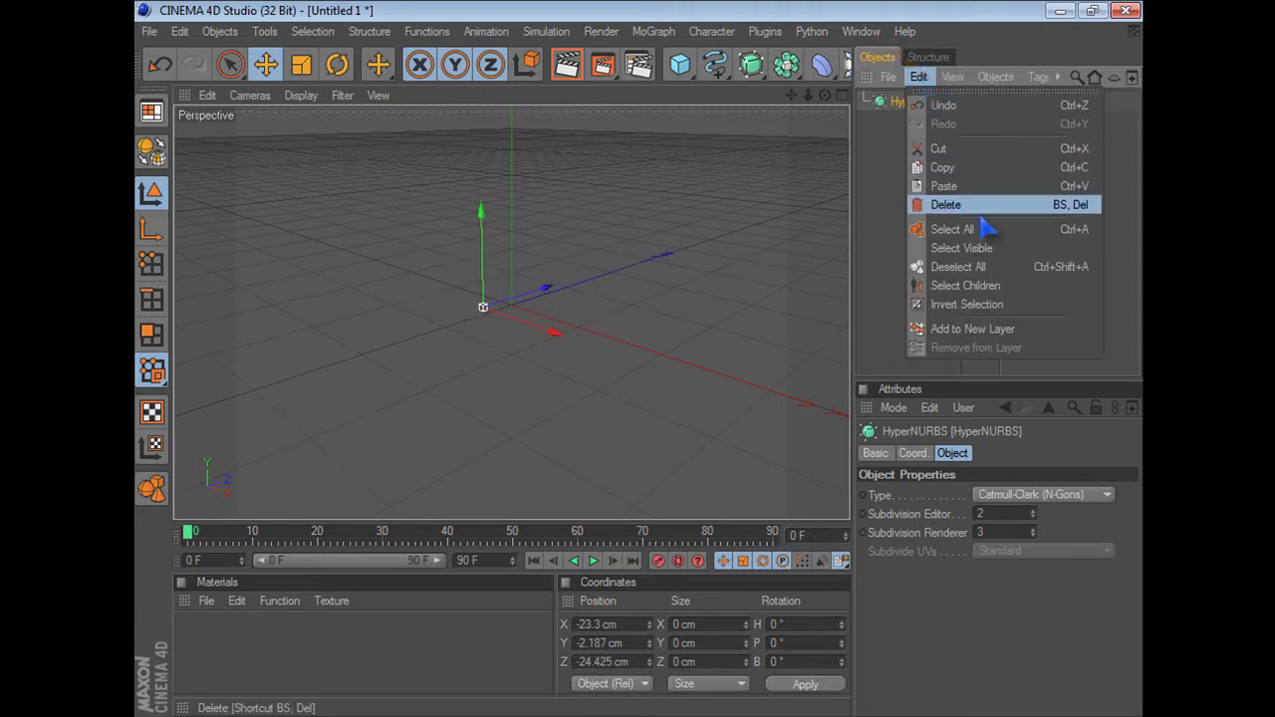
click(861, 247)
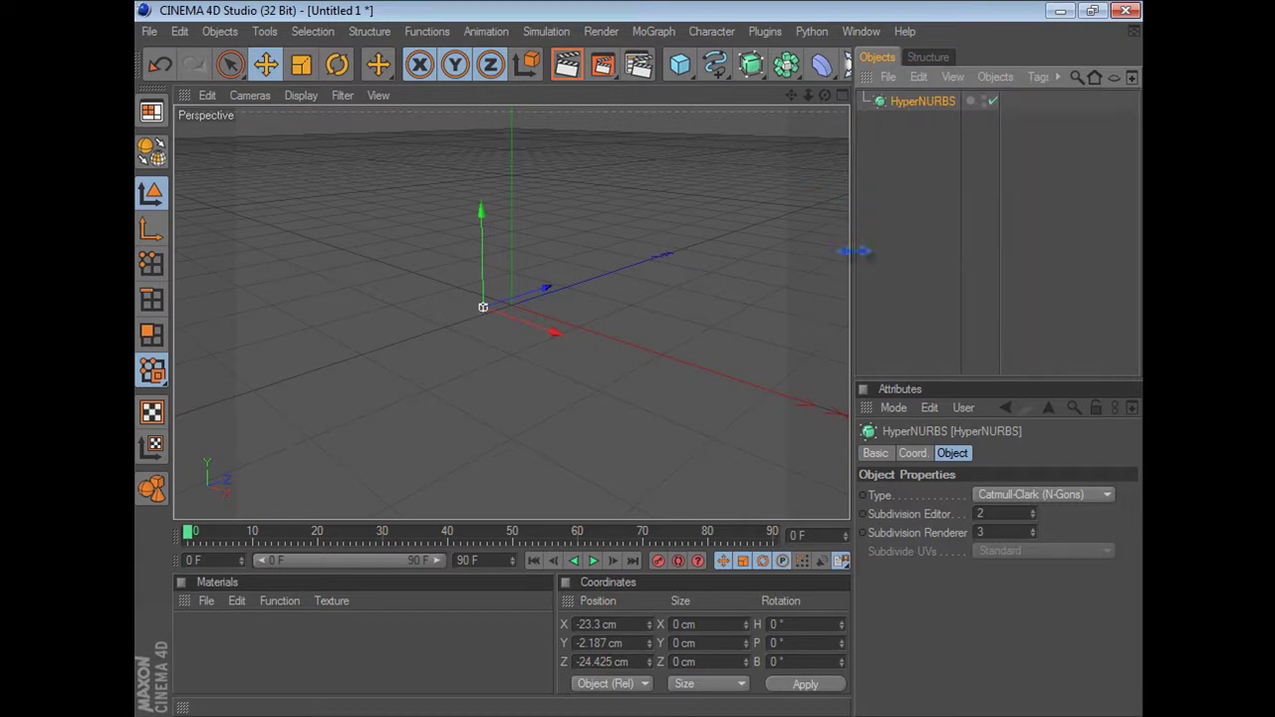
click(919, 77)
click(962, 203)
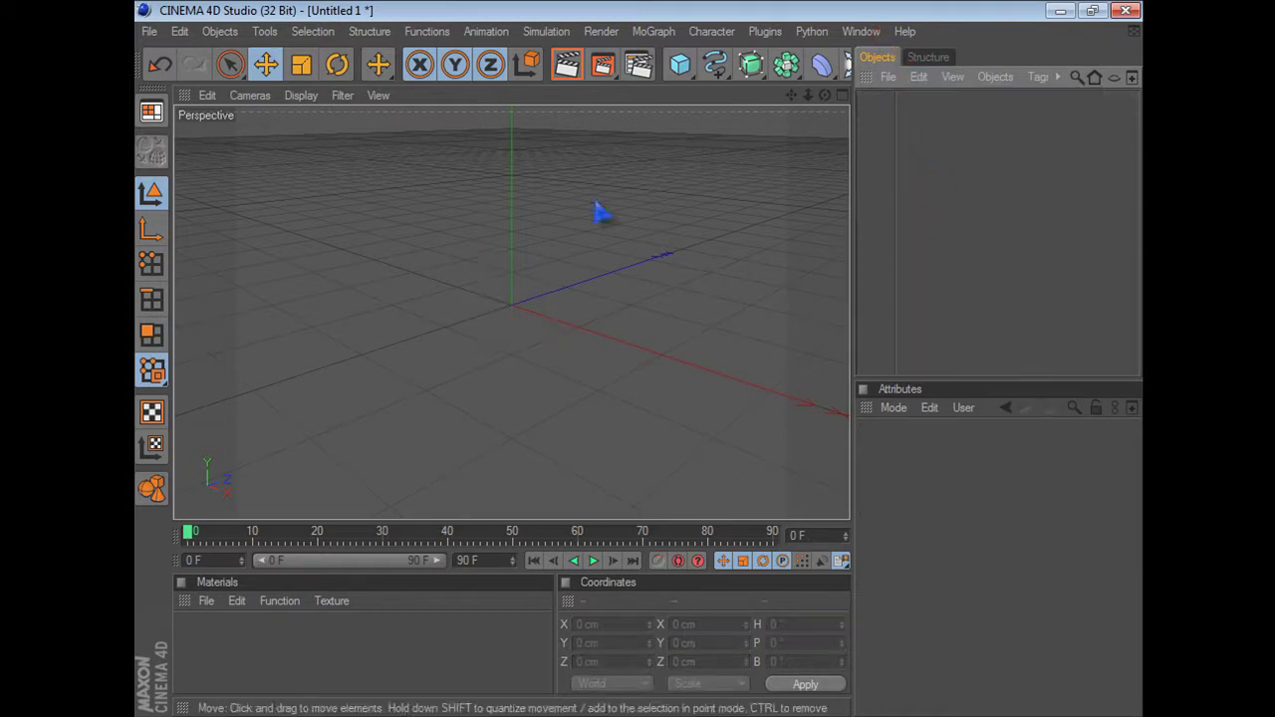
click(717, 68)
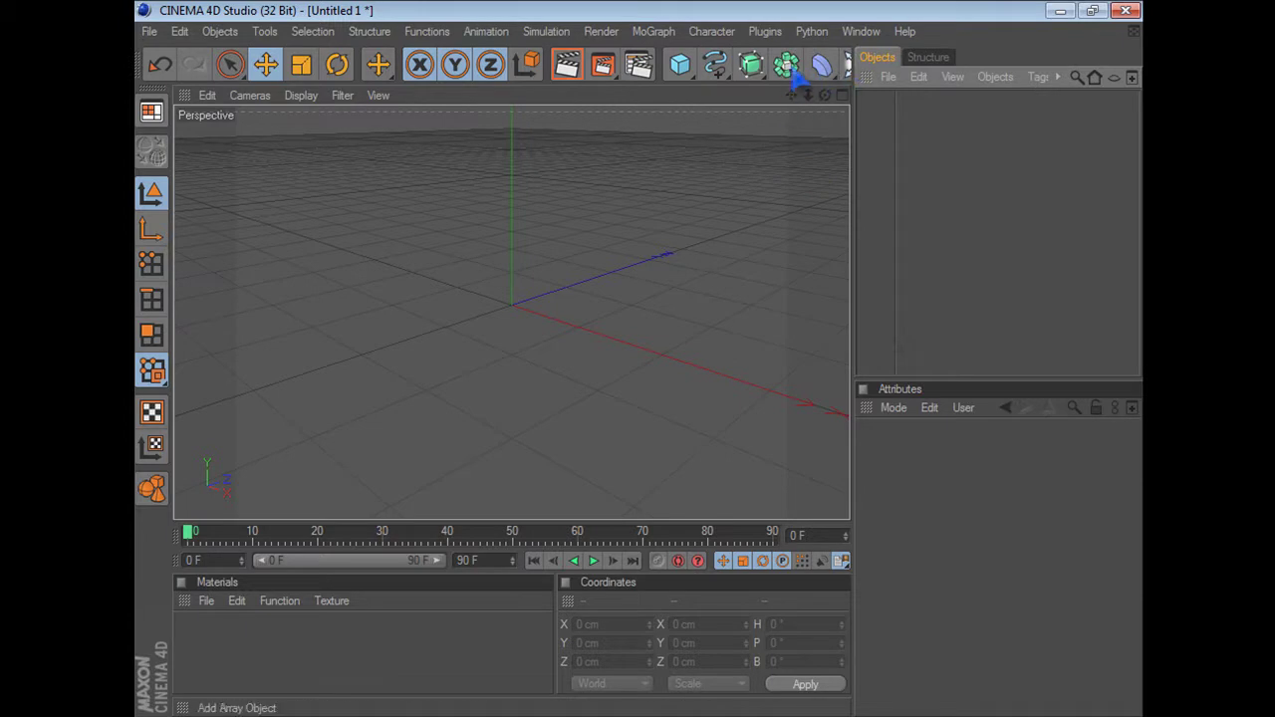
drag(767, 82, 950, 264)
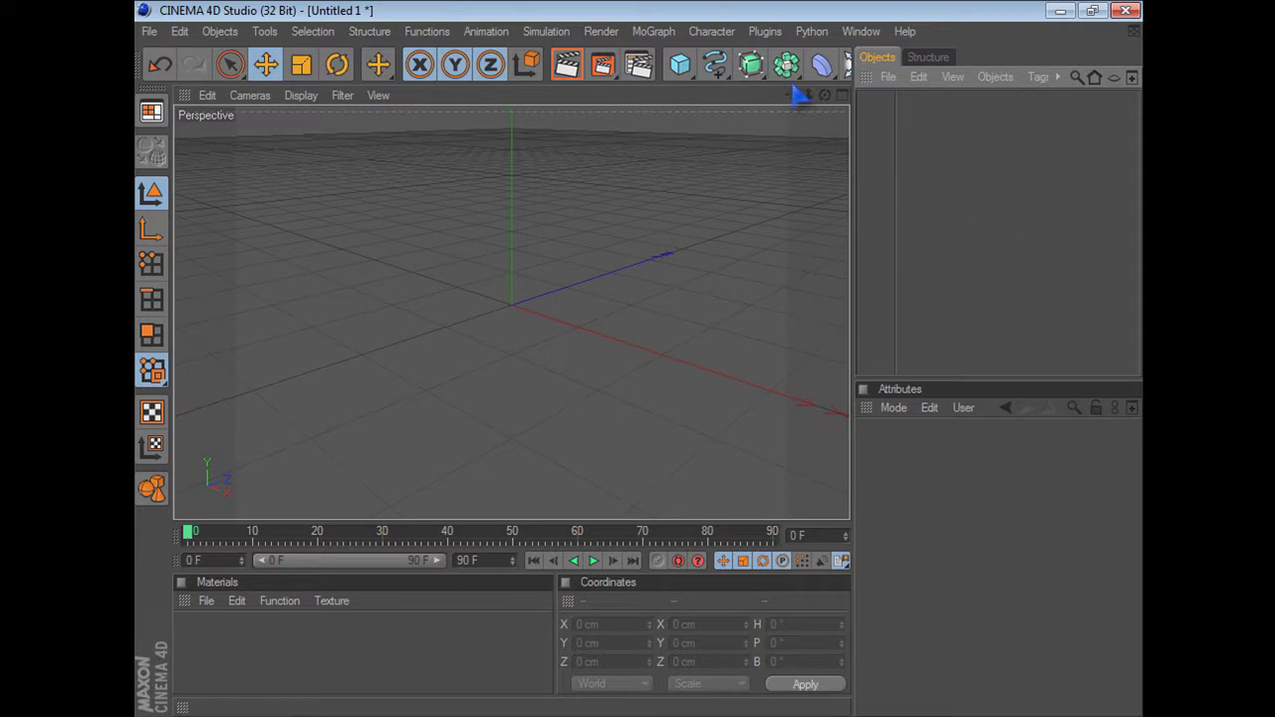
click(792, 72)
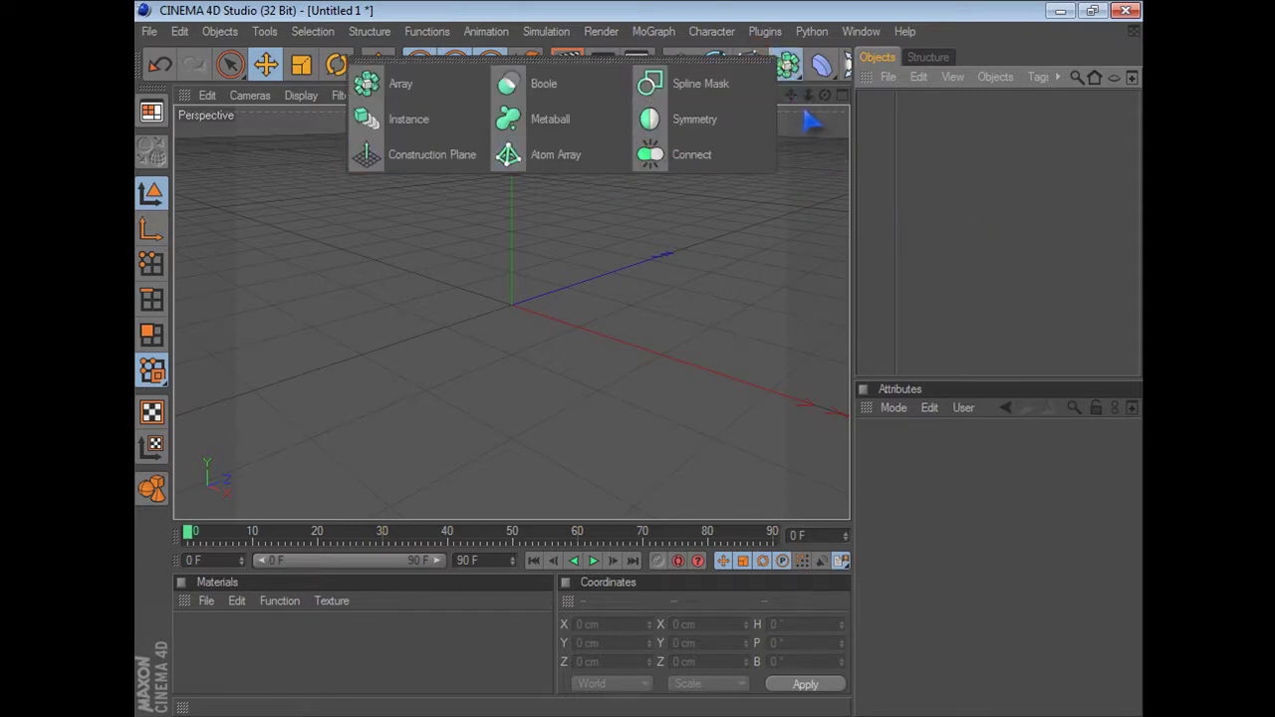
click(848, 79)
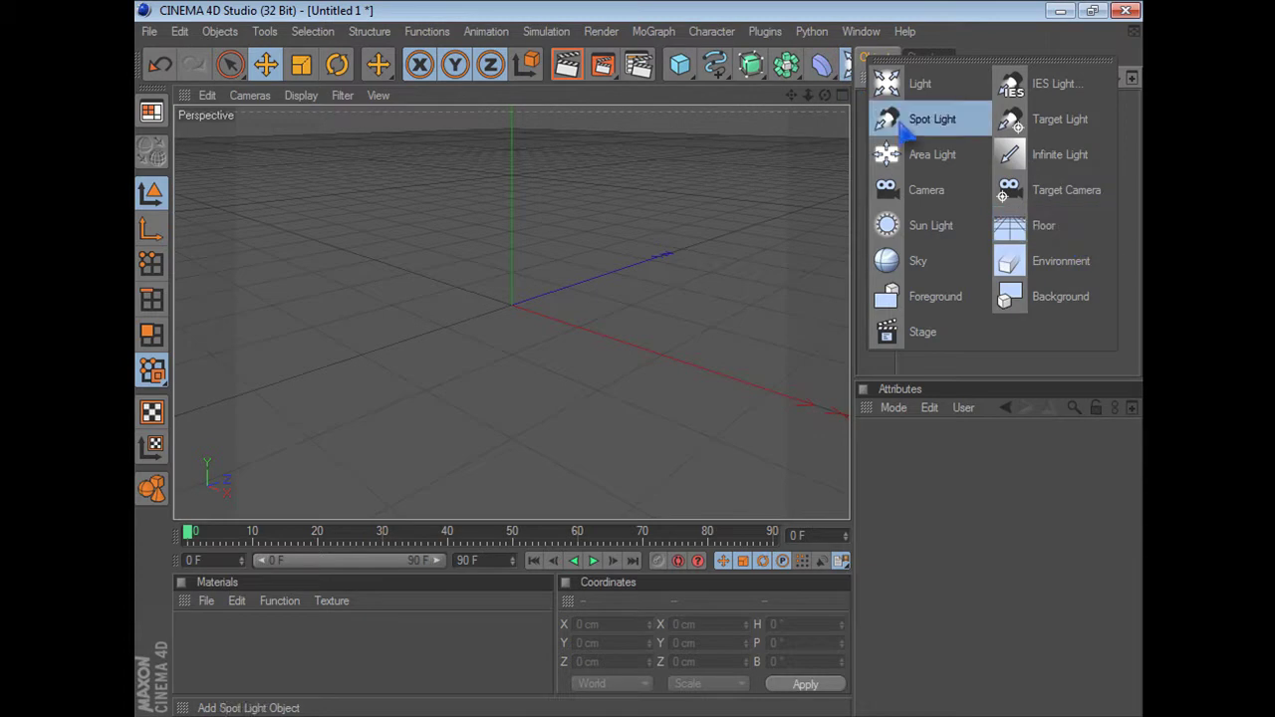
click(896, 83)
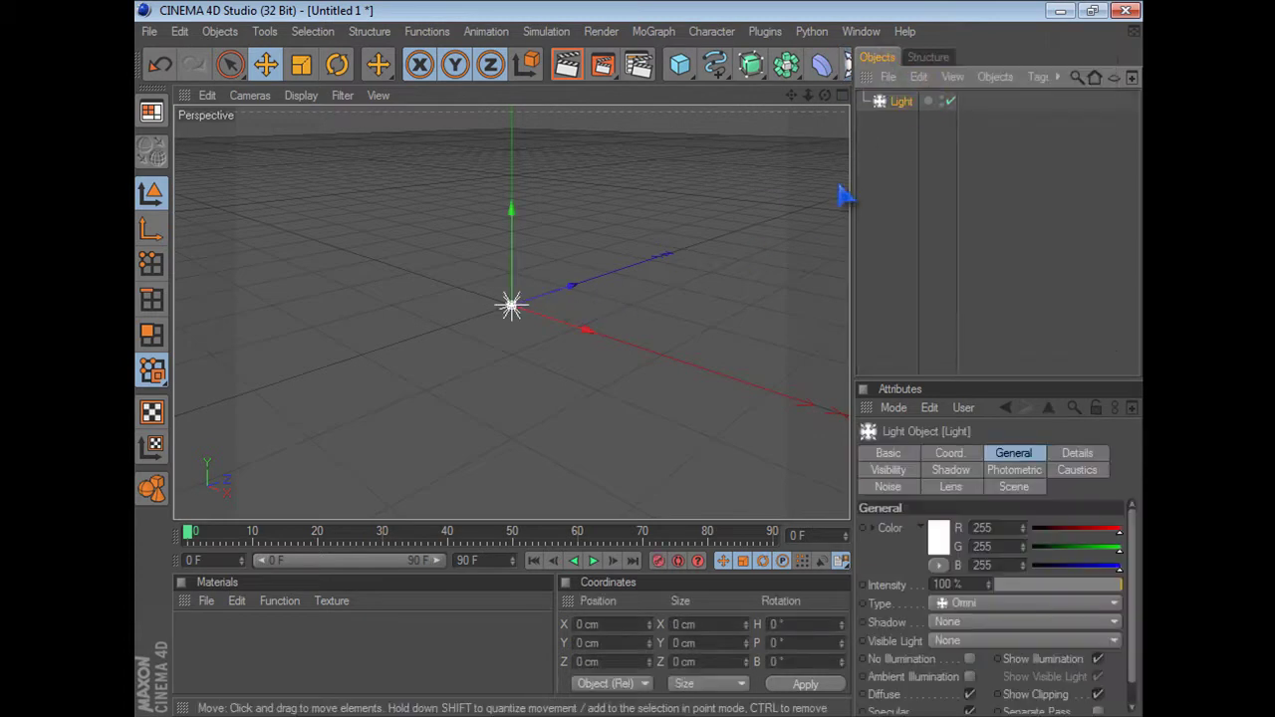
click(918, 76)
click(924, 199)
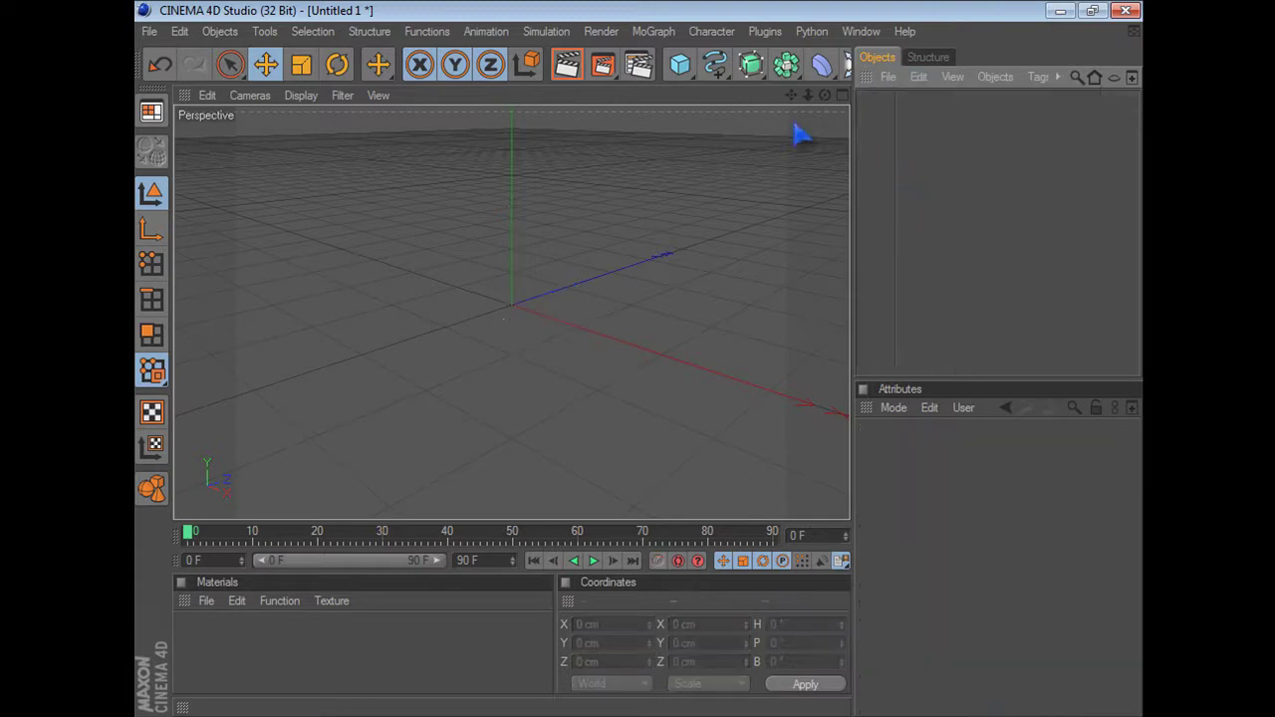
Add a Plane from the primitive palette and drag its Y handle up to about 585 cm.
click(681, 66)
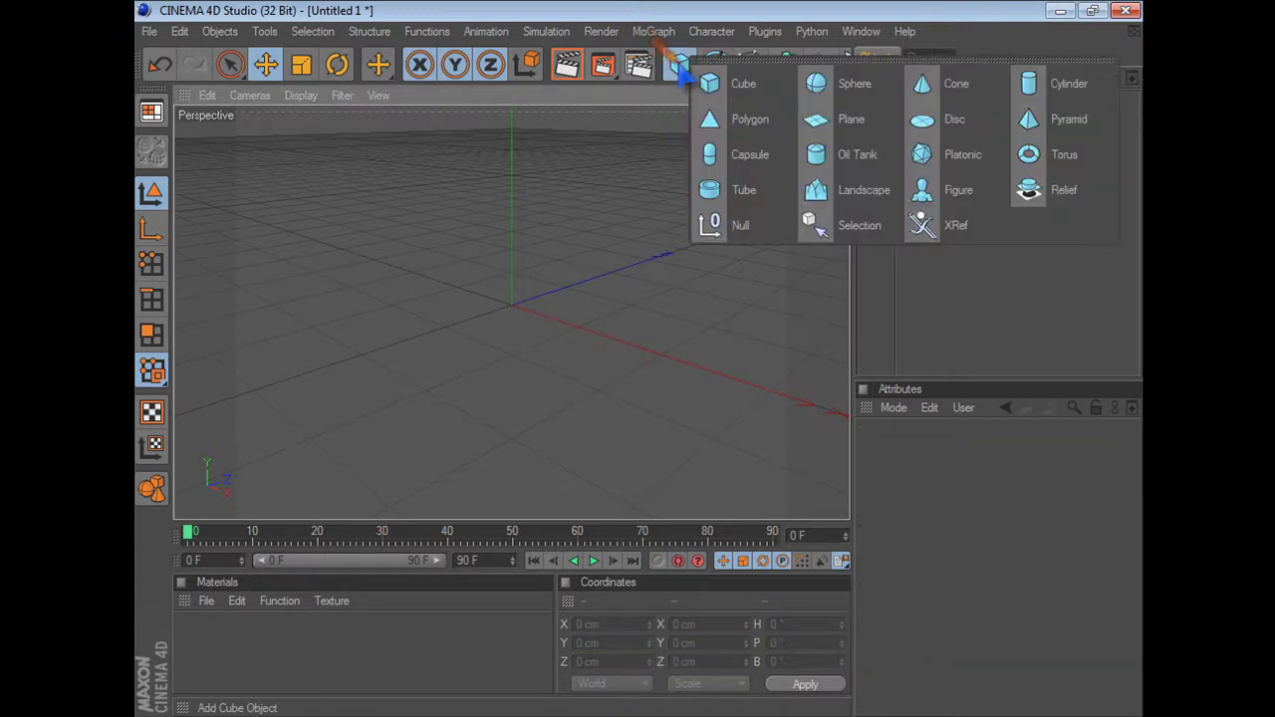
click(879, 119)
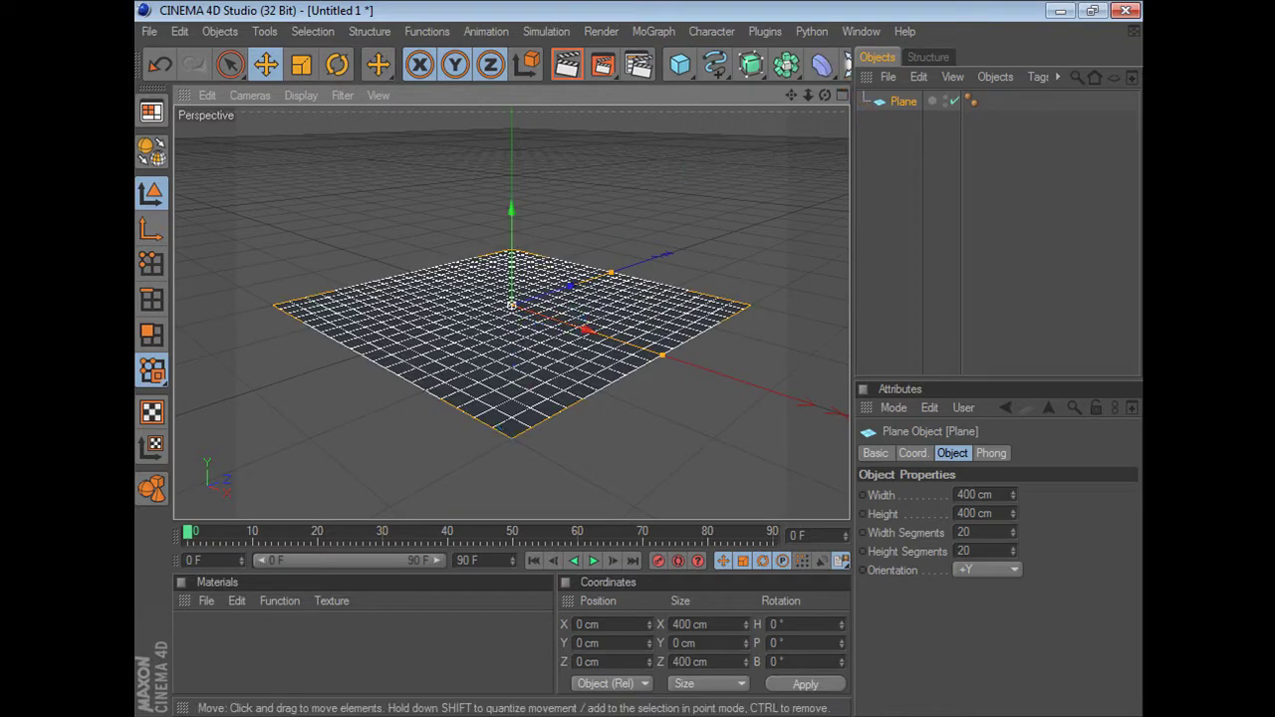
drag(503, 436, 503, 288)
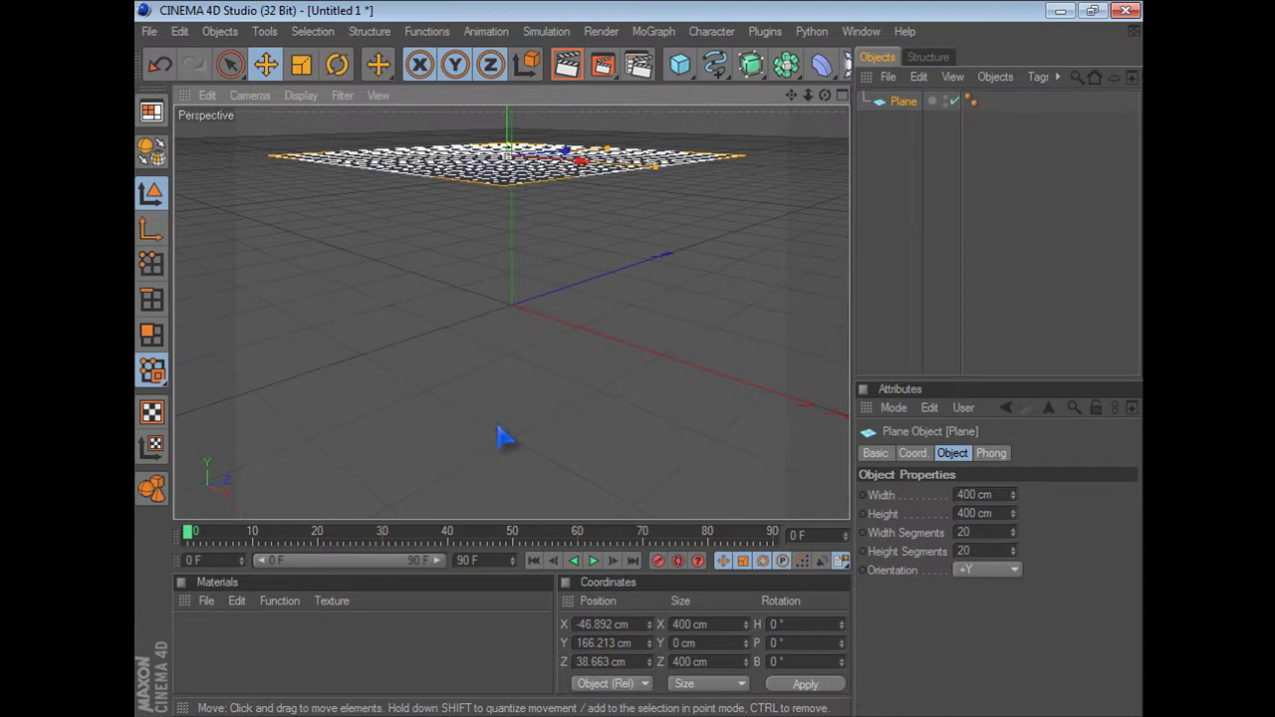
scroll(503, 436, down, 5)
scroll(503, 436, up, 3)
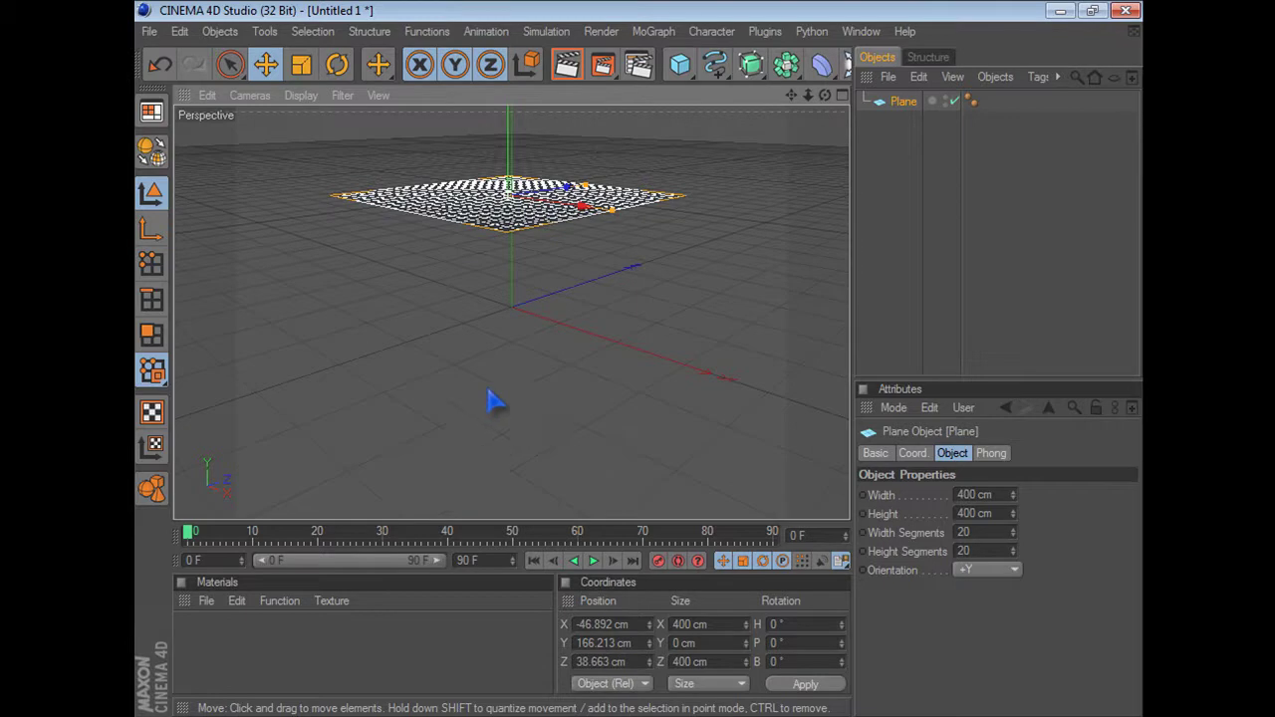
drag(493, 255, 493, 100)
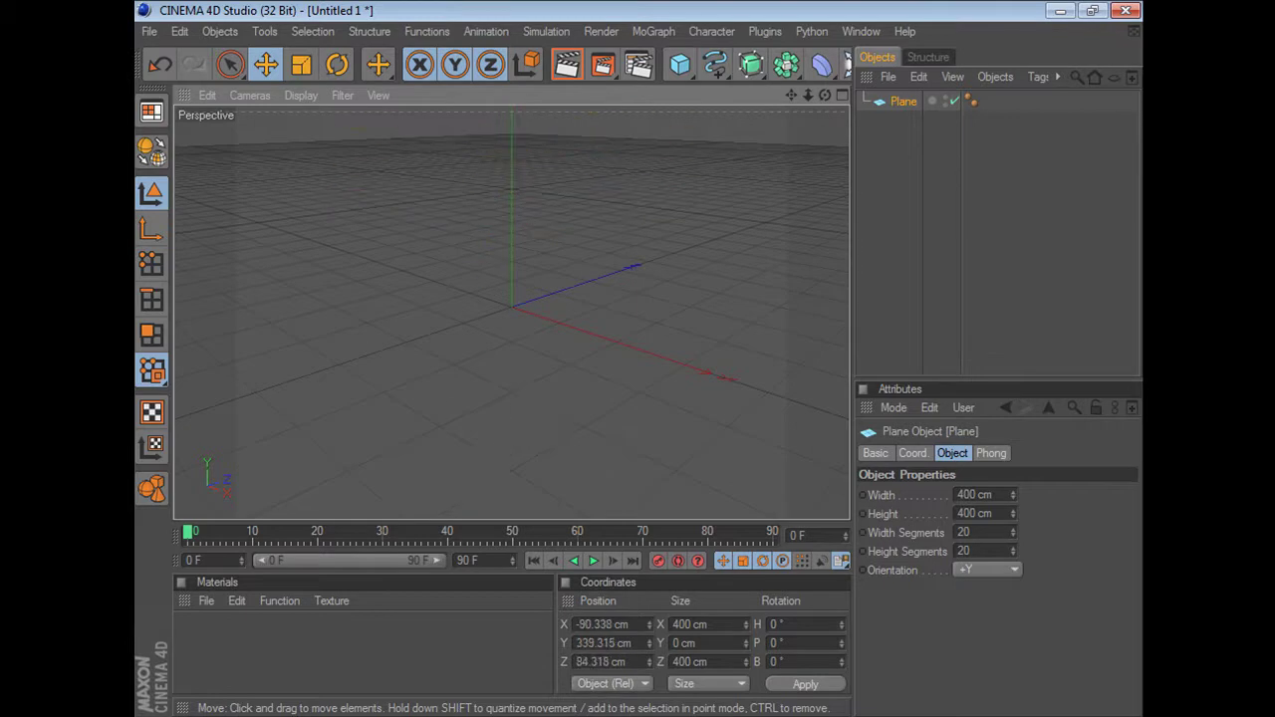
scroll(491, 256, down, 3)
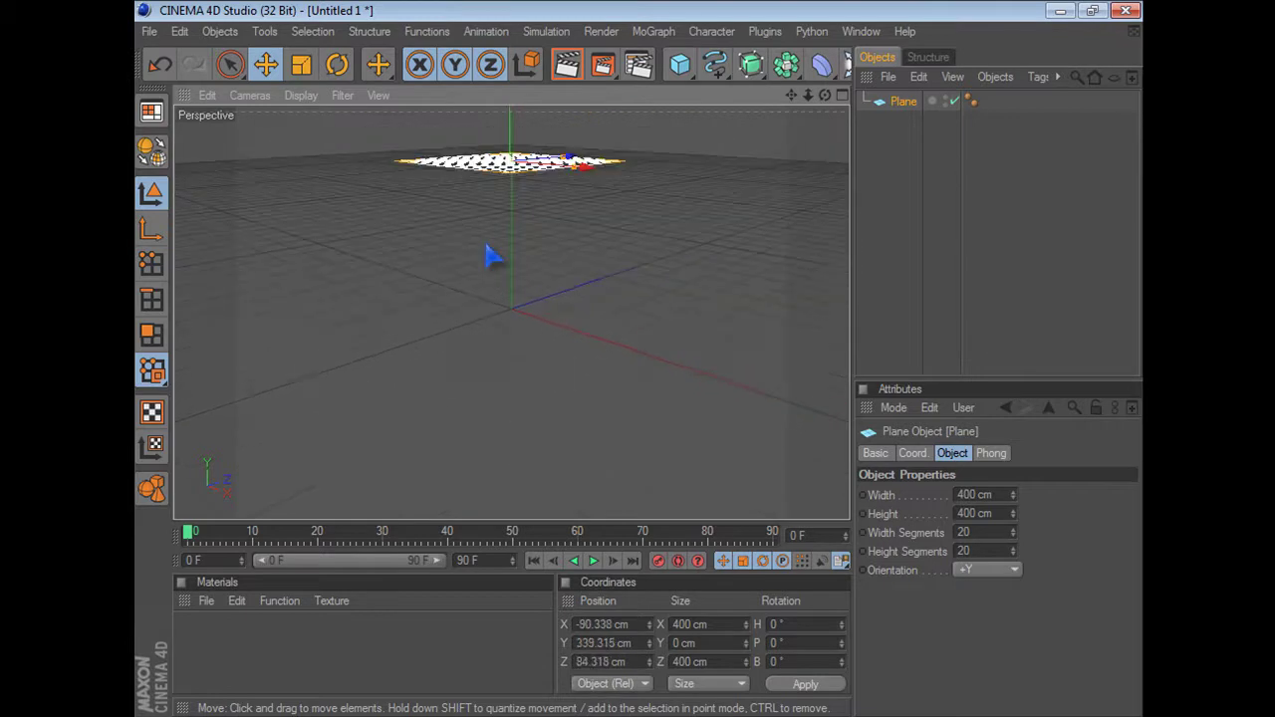
scroll(491, 256, down, 3)
drag(491, 256, 444, 209)
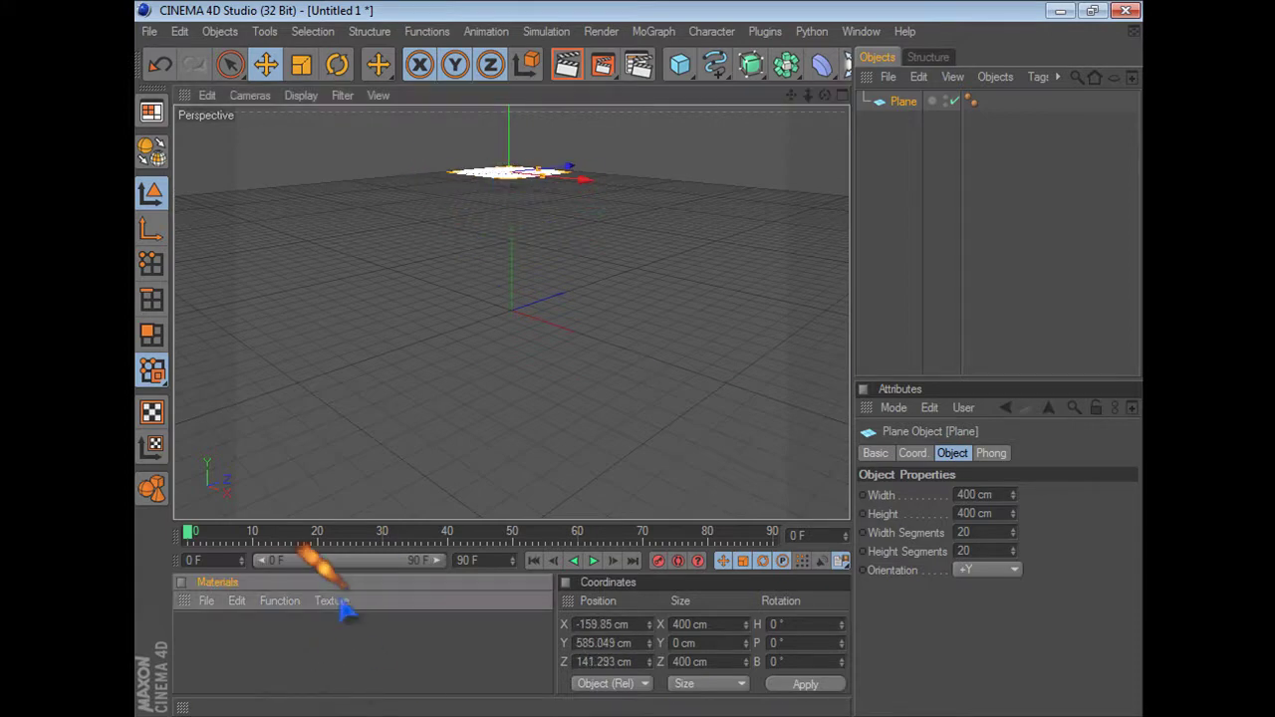
Create a new material, Mat, and open it in the Material Editor.
double_click(236, 666)
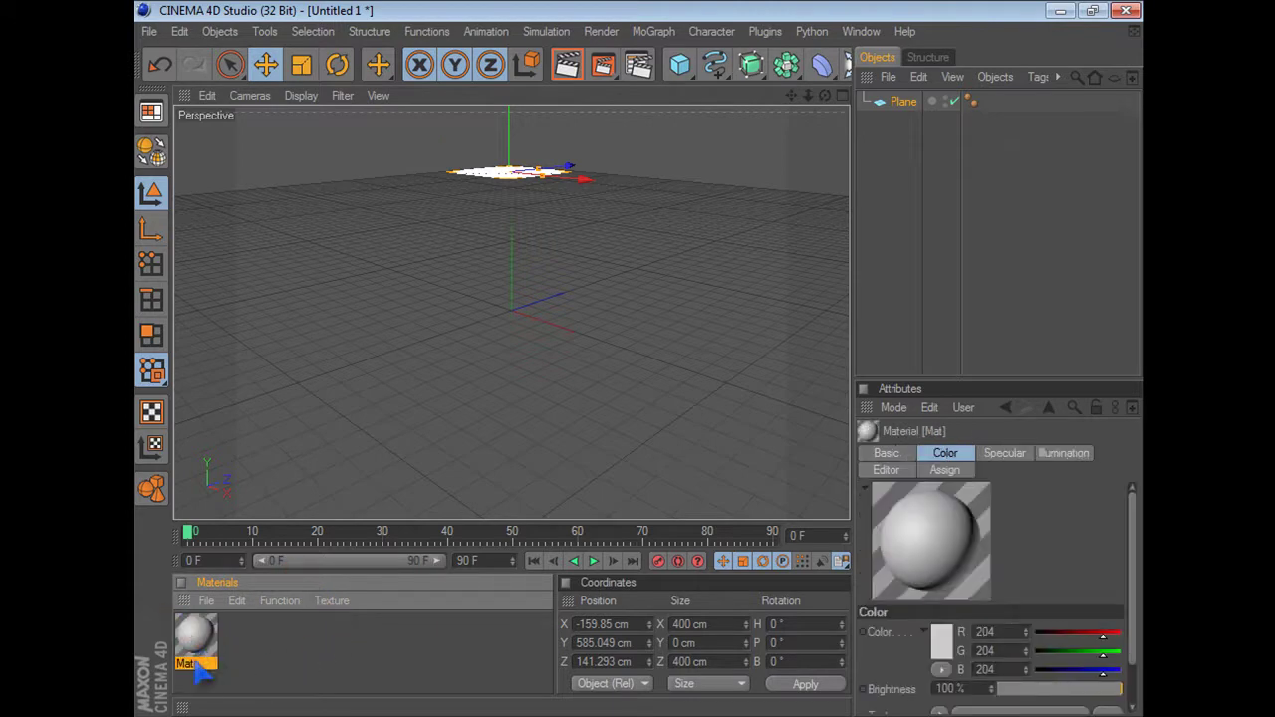
double_click(187, 663)
click(213, 647)
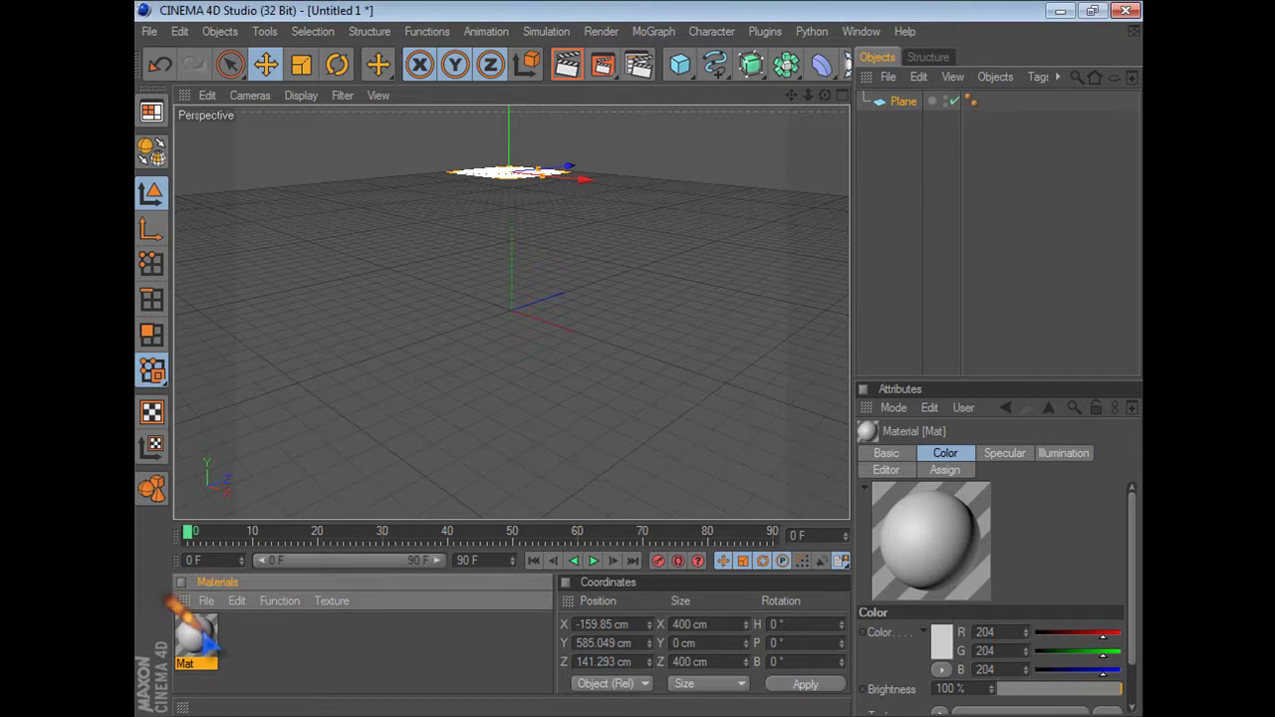
double_click(200, 638)
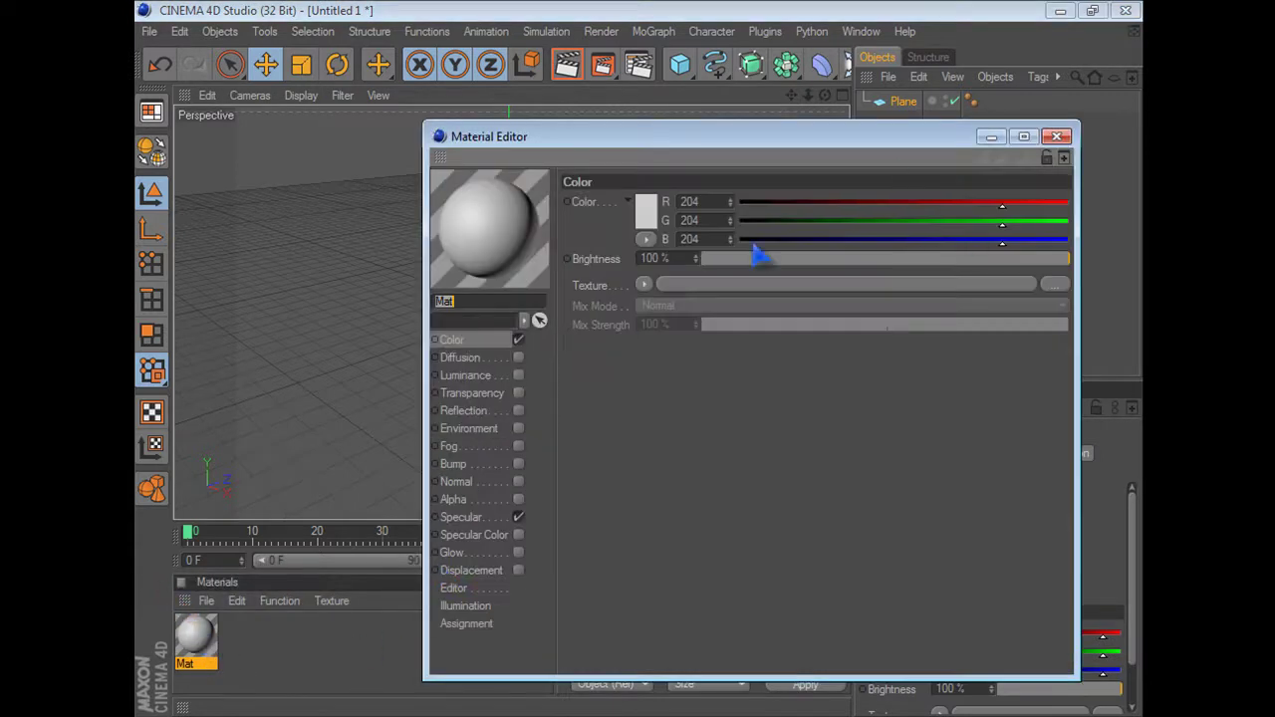
Disable Color and Specular, enable white Luminance (255, 255, 255), and close the editor.
click(516, 340)
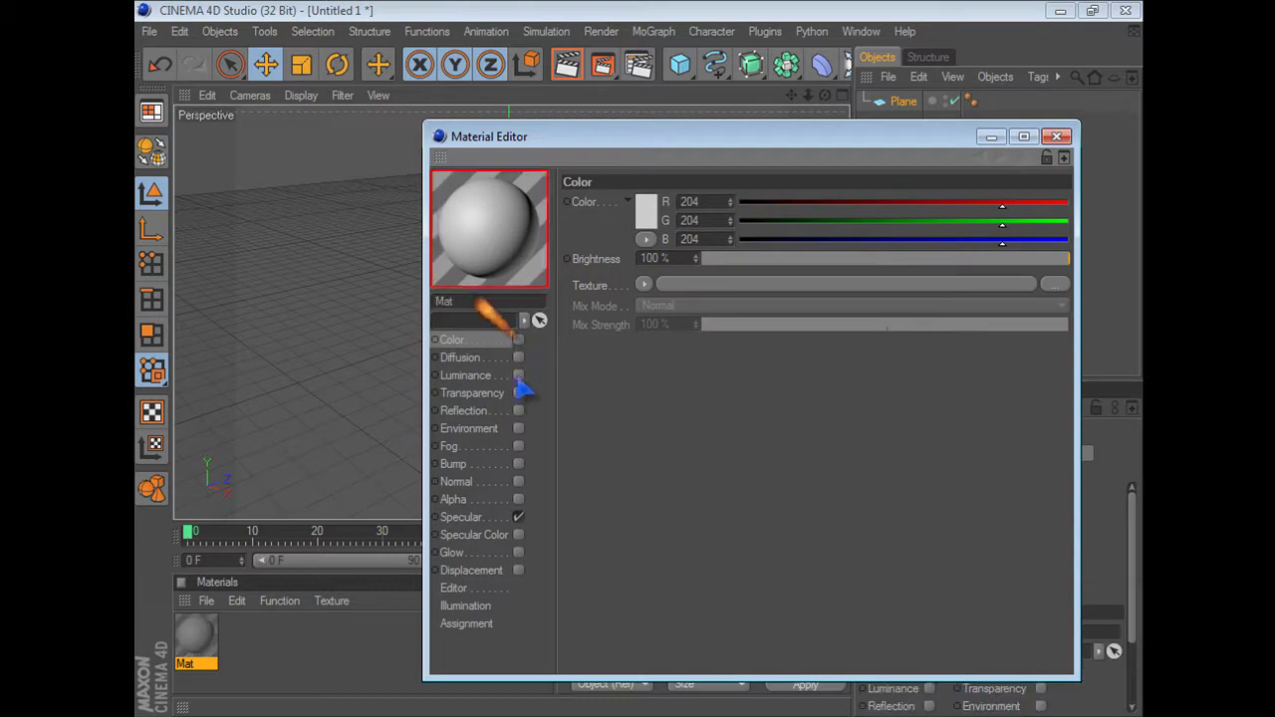
click(518, 517)
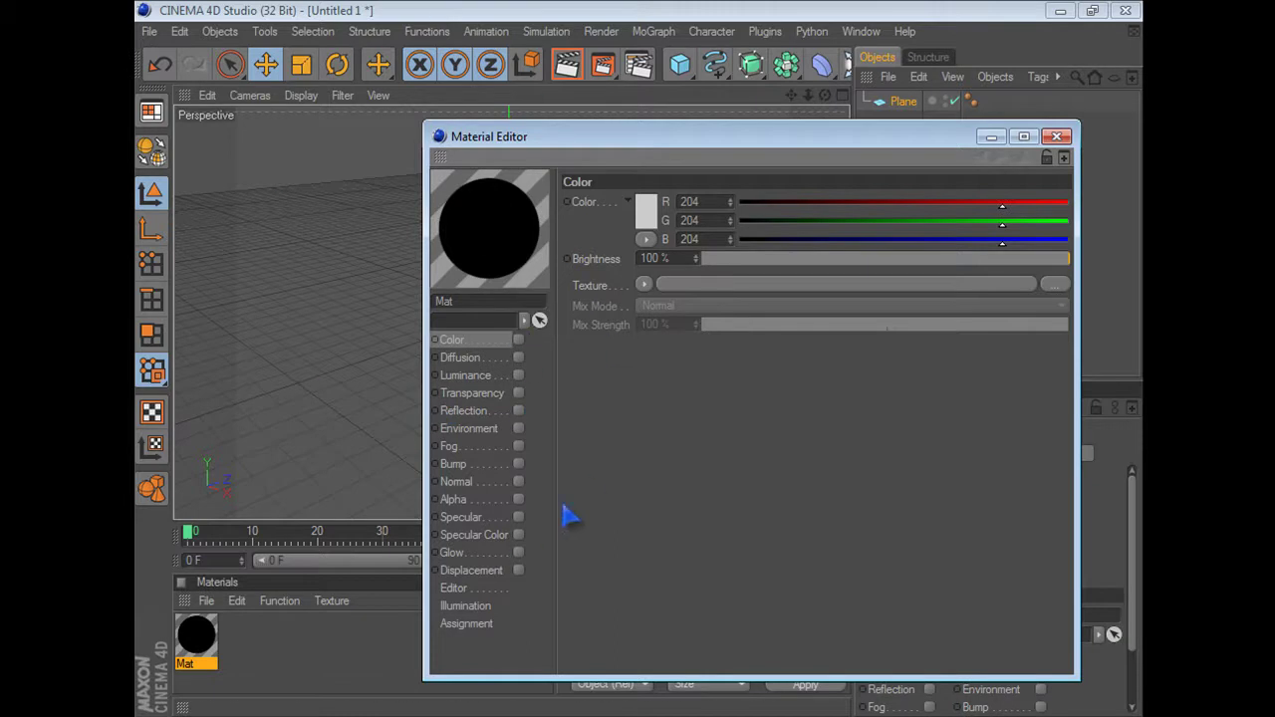
click(518, 375)
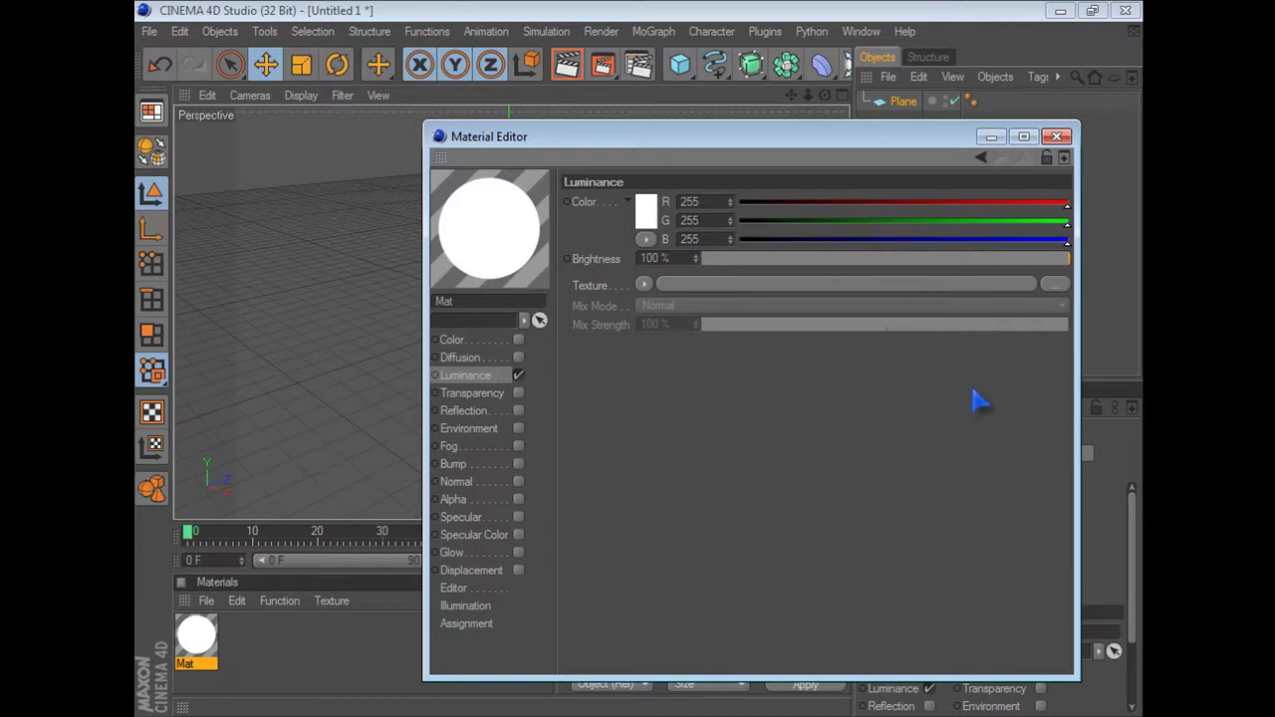
click(1056, 136)
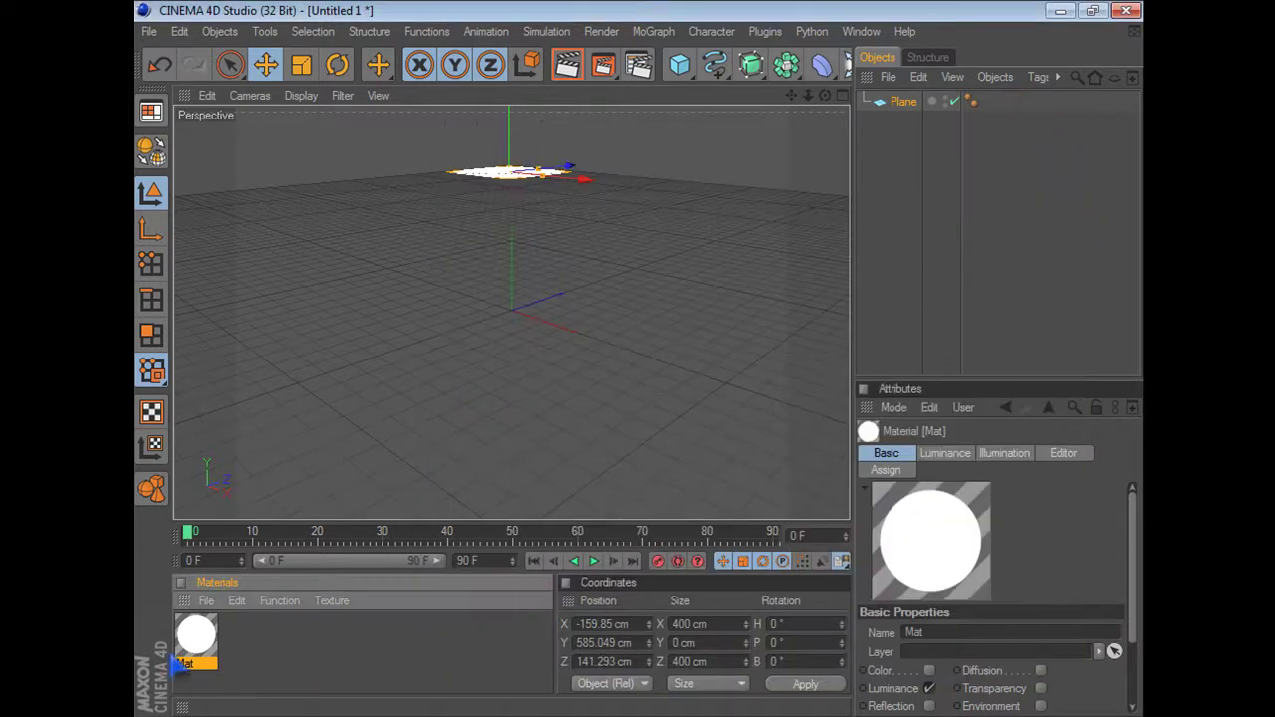
Drag the Mat material onto the Plane in the viewport and adjust the zoom.
mouse_move(209, 643)
mouse_down()
mouse_move(523, 172)
mouse_move(590, 162)
mouse_up()
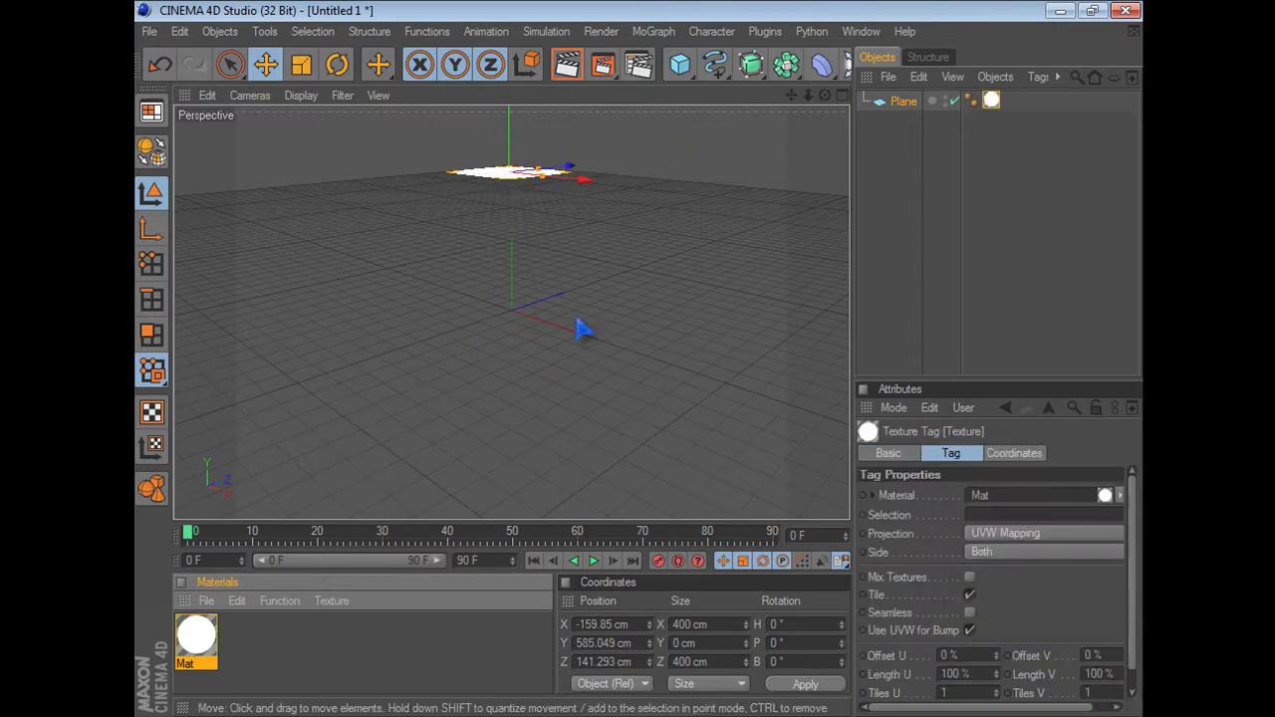
scroll(582, 329, up, 2)
scroll(583, 329, up, 2)
scroll(582, 329, up, 2)
scroll(583, 329, up, 1)
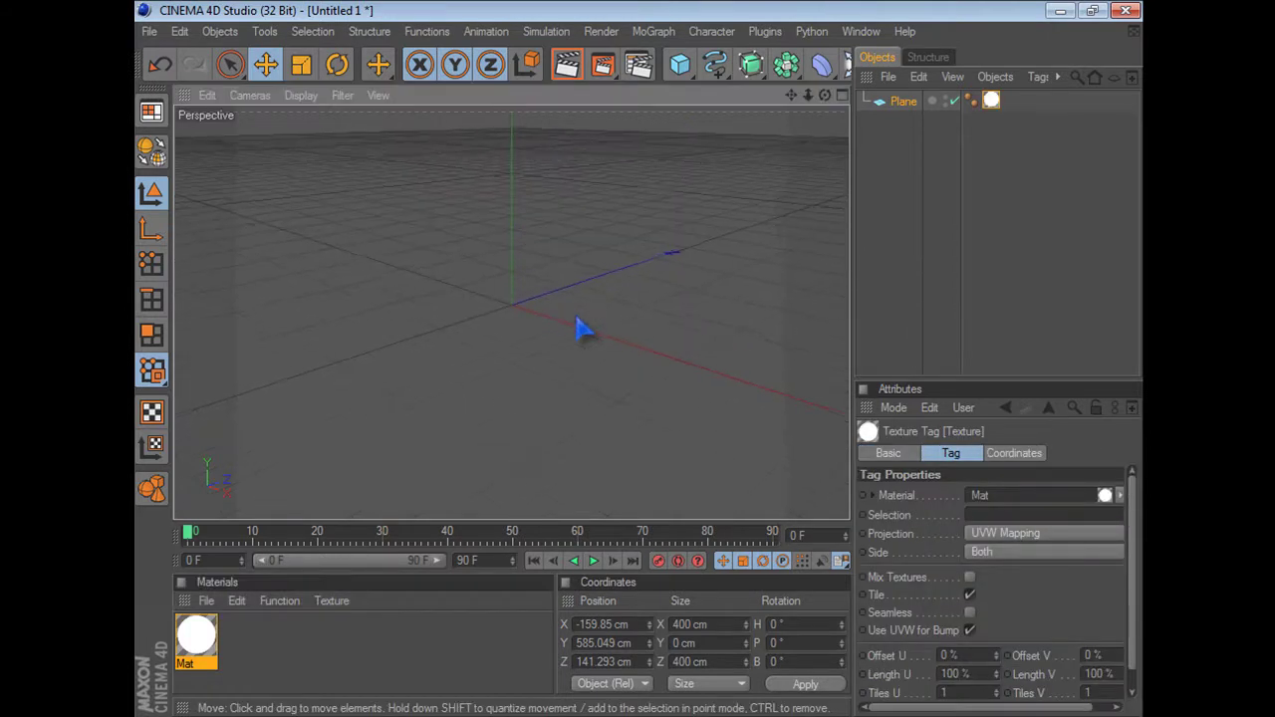
scroll(582, 328, down, 1)
scroll(583, 329, down, 1)
scroll(583, 329, down, 1)
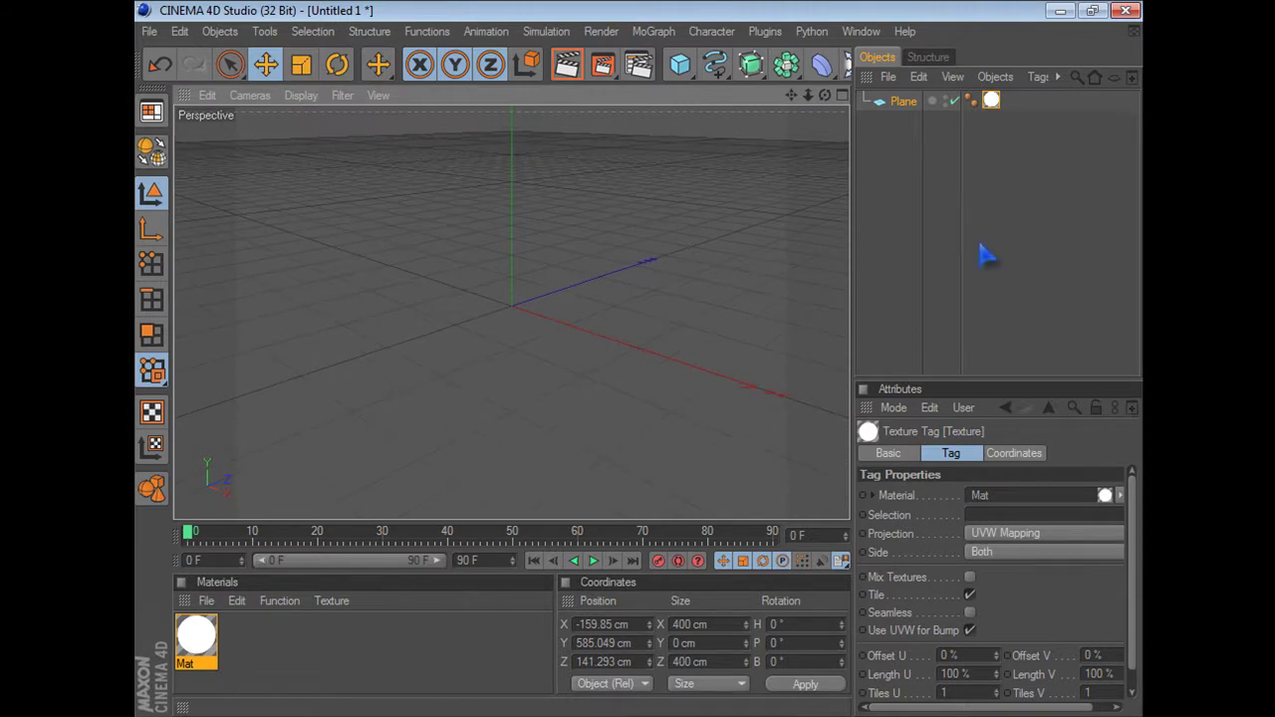
scroll(687, 321, down, 2)
scroll(687, 321, down, 3)
scroll(688, 320, up, 1)
scroll(688, 321, up, 2)
scroll(687, 321, up, 1)
scroll(687, 320, down, 1)
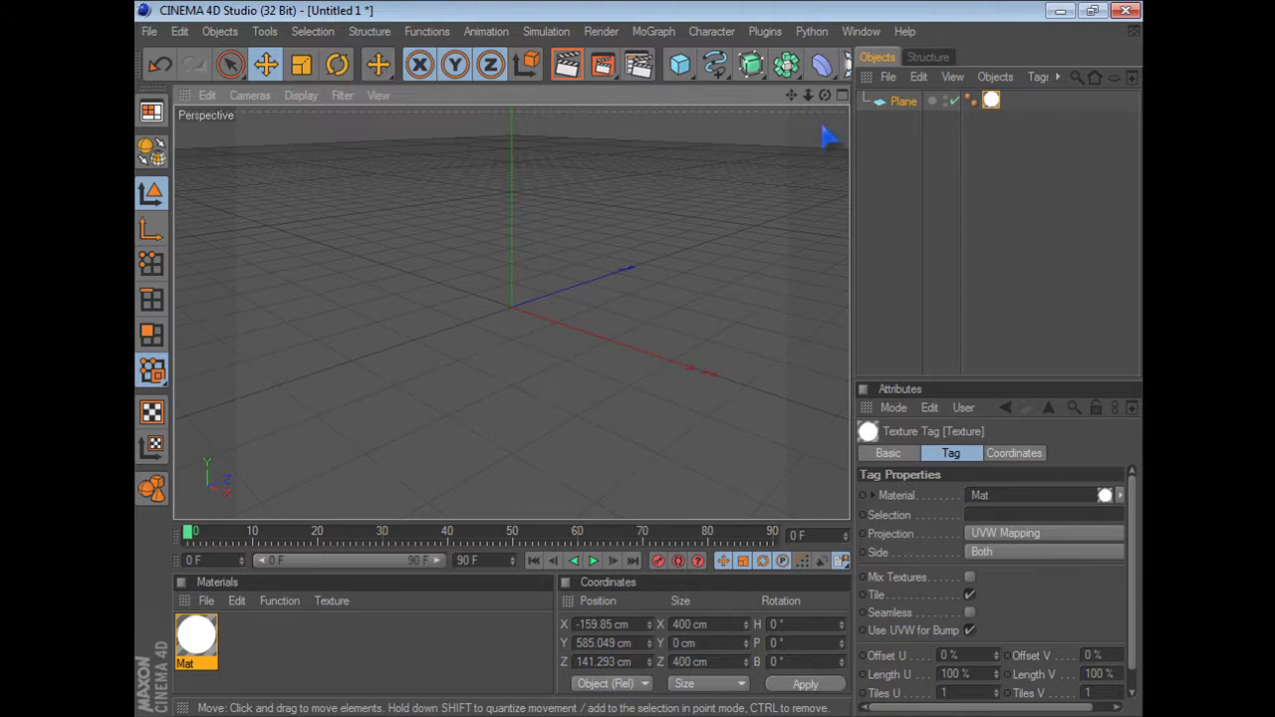
drag(852, 64, 914, 168)
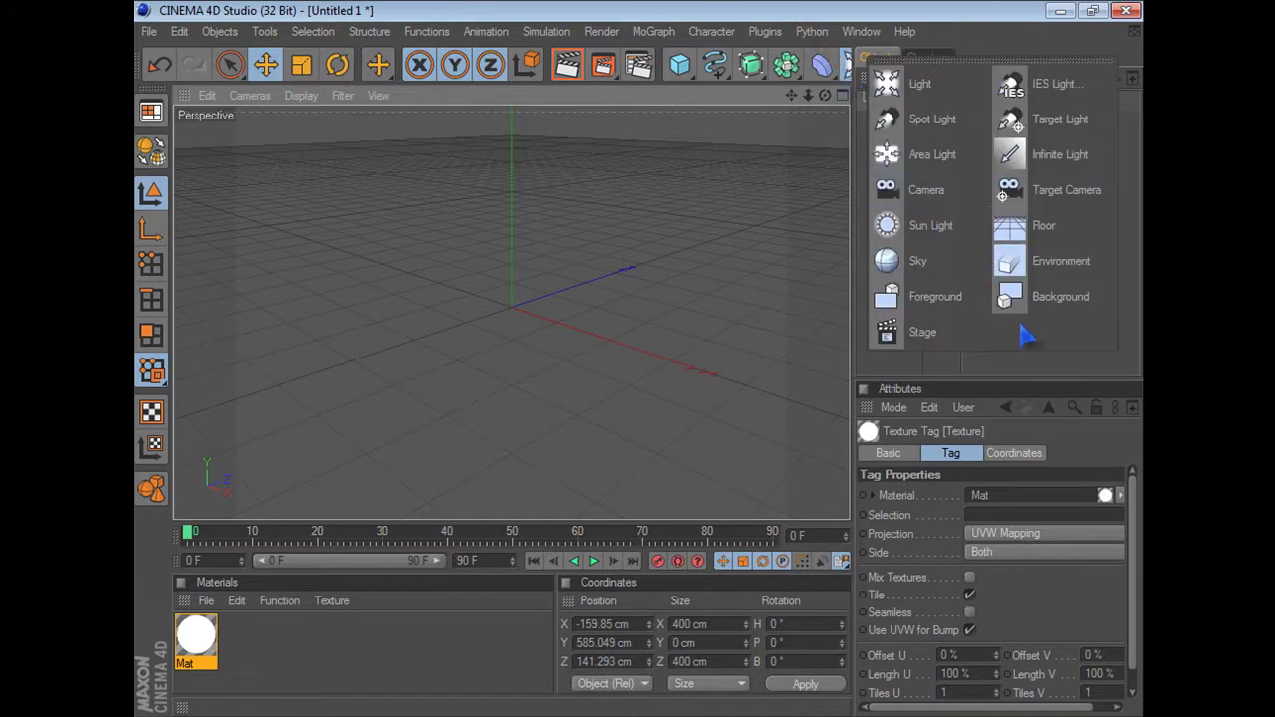
Change the animation end frame from 90 F to 140 F.
click(1137, 351)
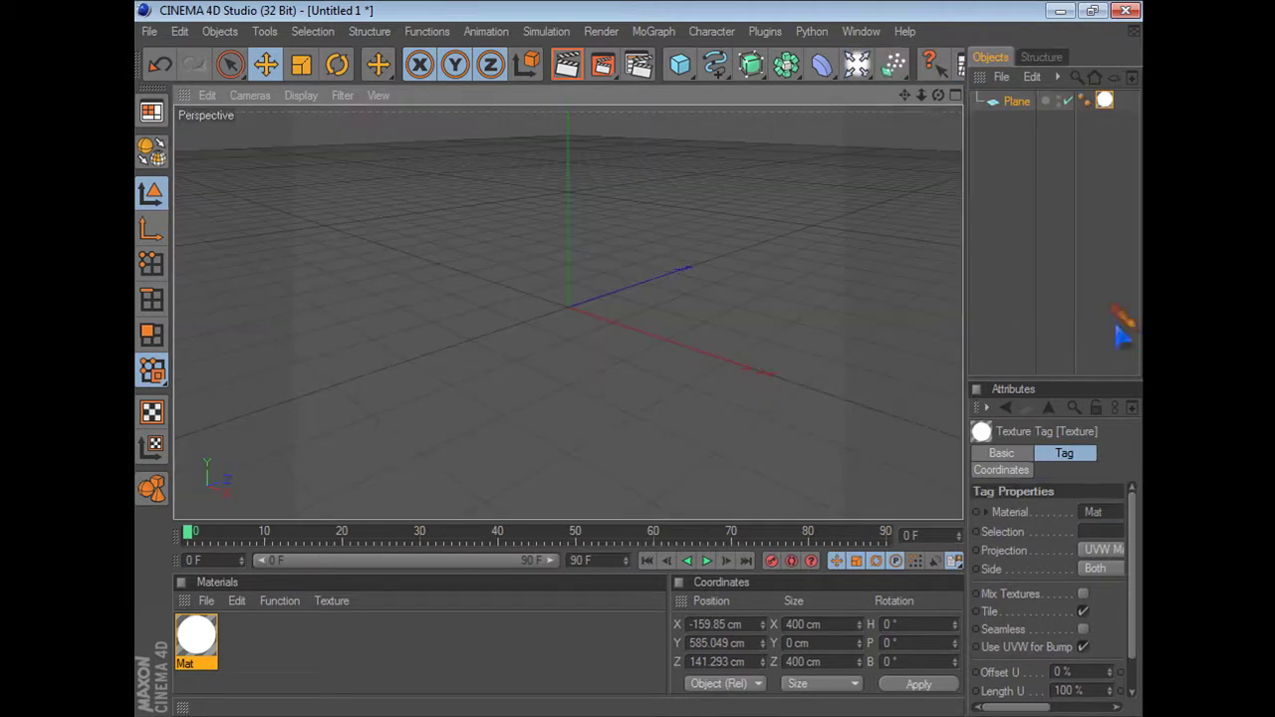
click(862, 68)
click(560, 569)
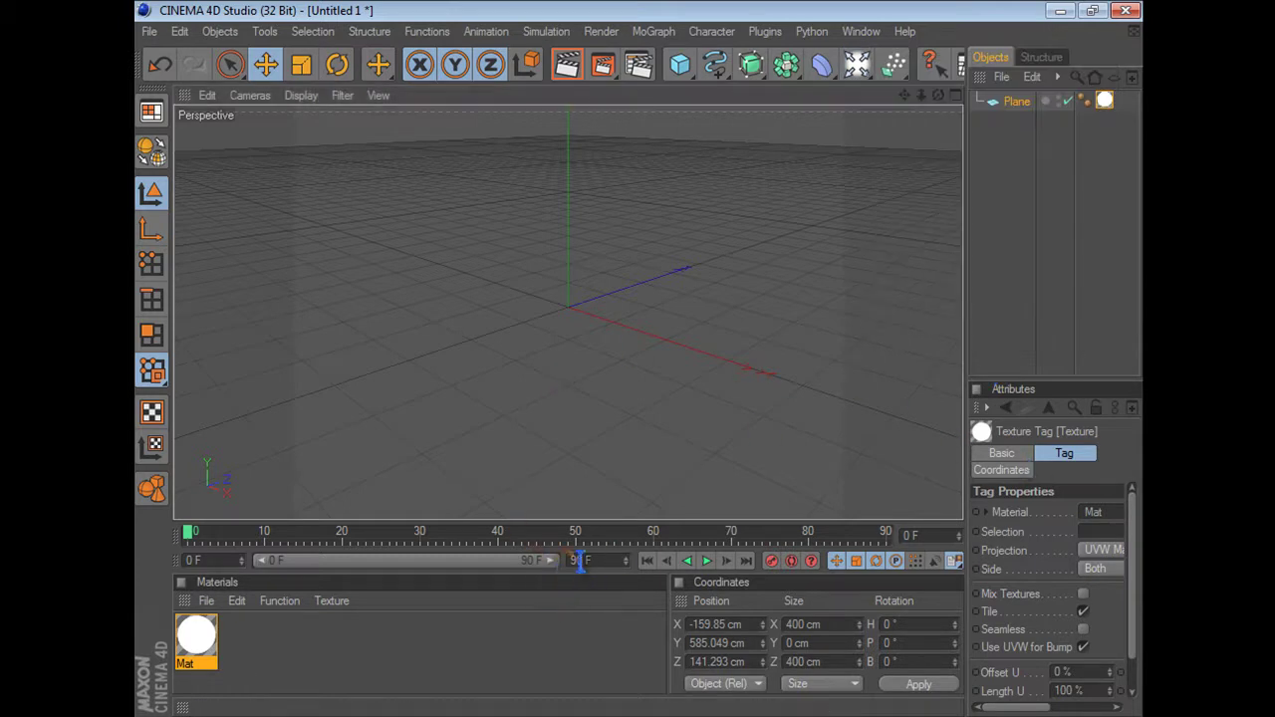
click(595, 561)
click(583, 605)
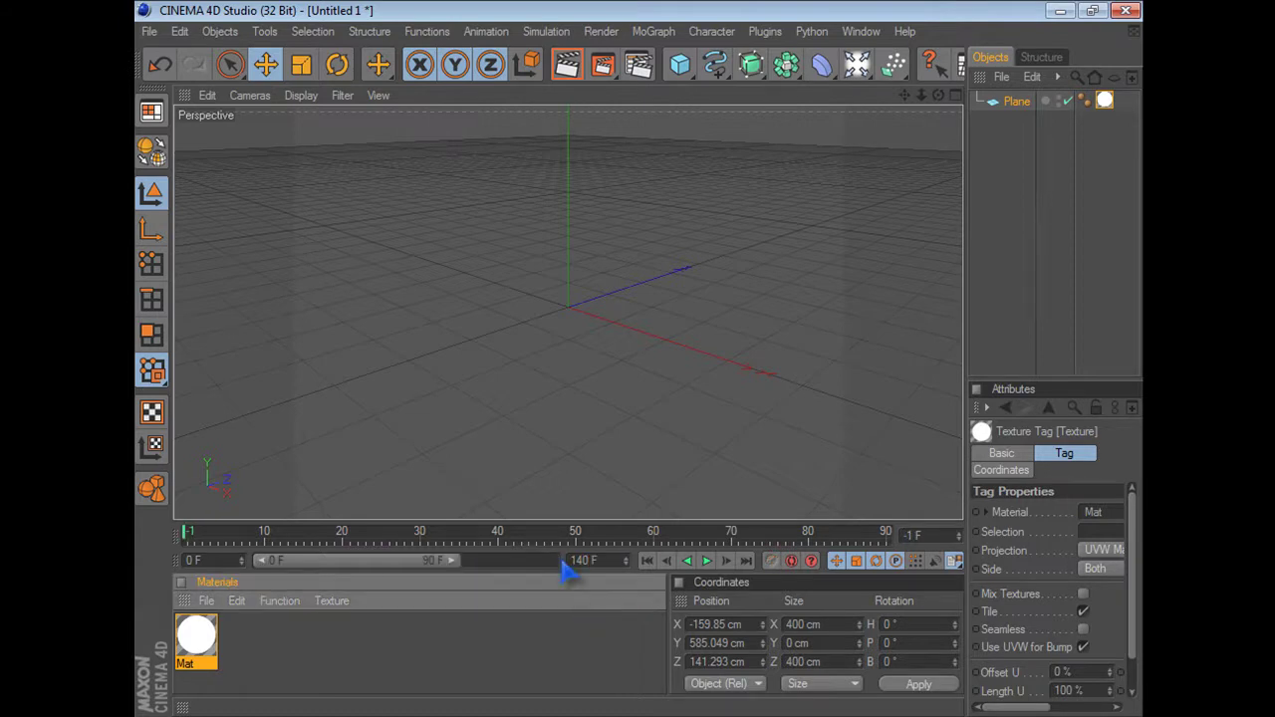
click(563, 570)
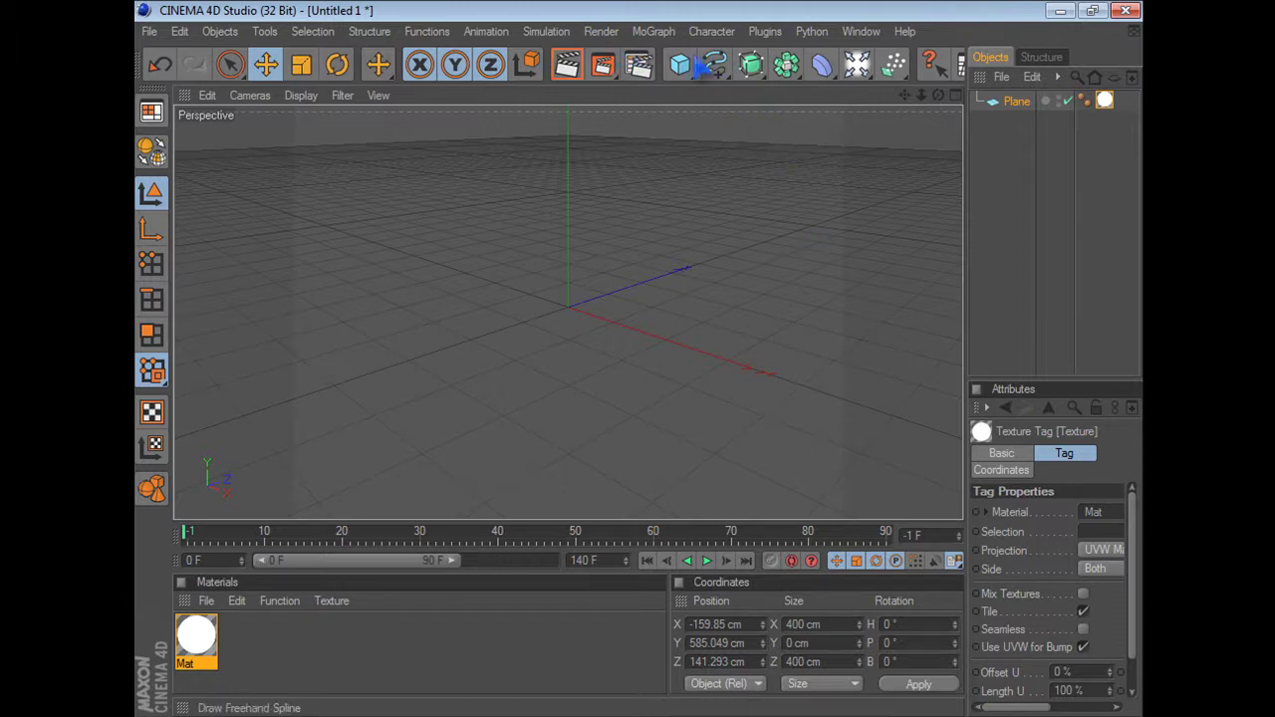
Add a MoText object from the MoGraph menu, nudge it up-left, and pan and orbit the view.
click(653, 32)
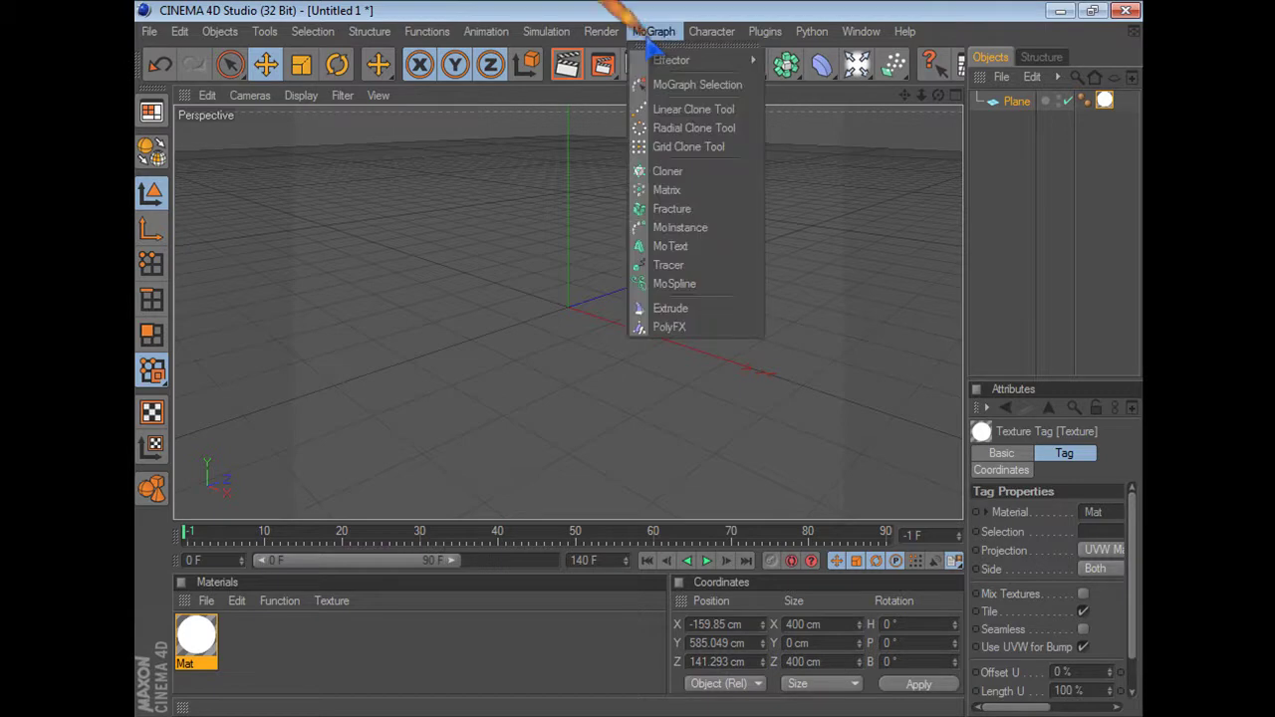
click(662, 248)
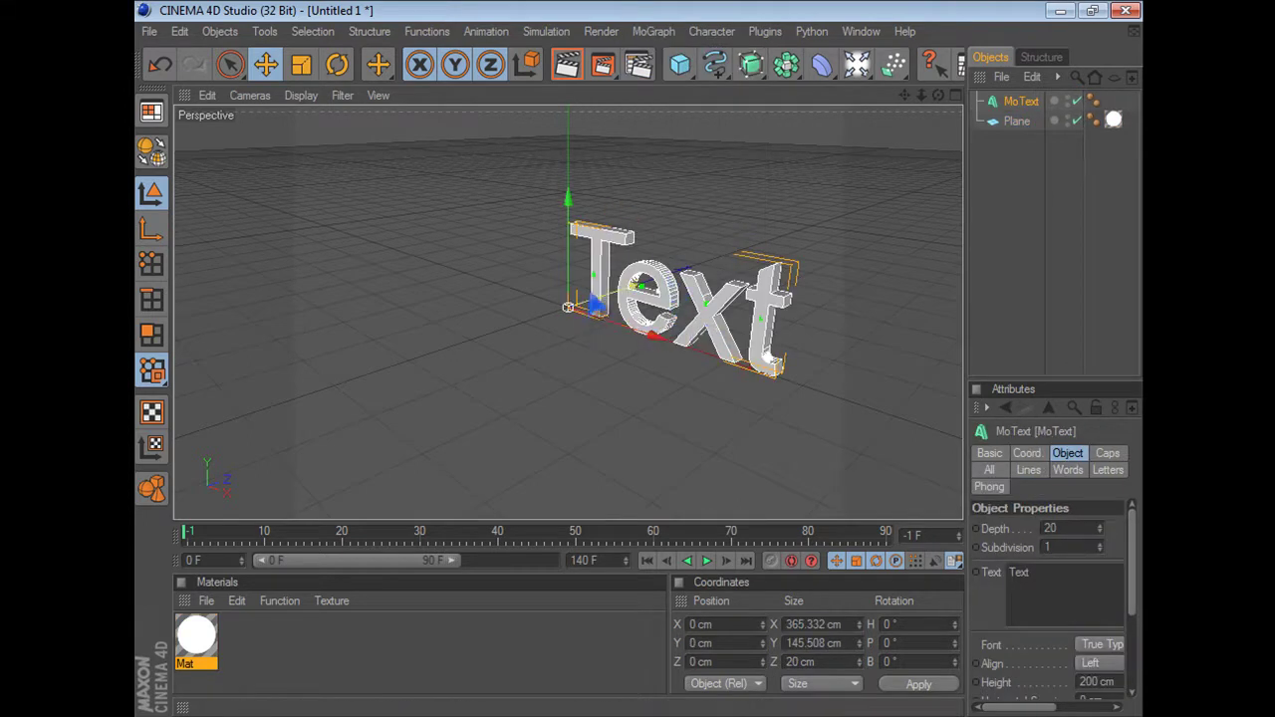
mouse_move(642, 289)
mouse_down()
mouse_move(426, 234)
mouse_move(637, 278)
mouse_up()
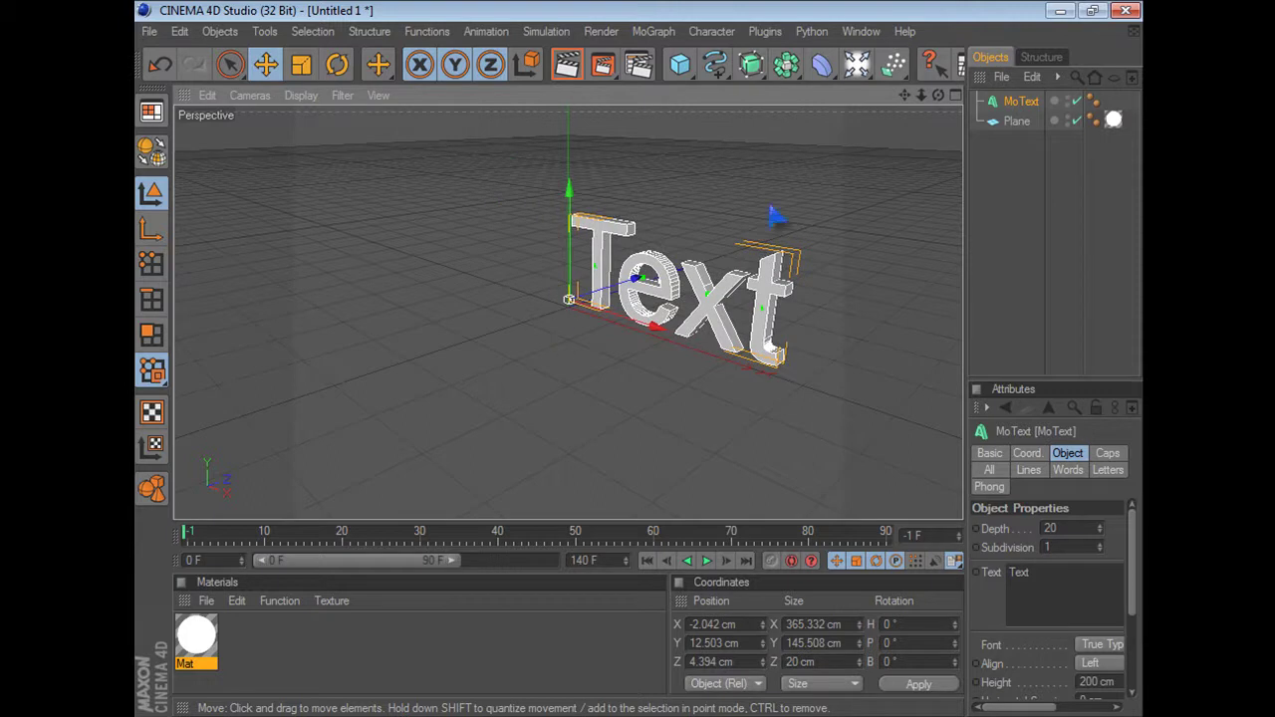
mouse_move(903, 94)
mouse_down()
mouse_move(936, 117)
mouse_move(904, 95)
mouse_move(921, 94)
mouse_up()
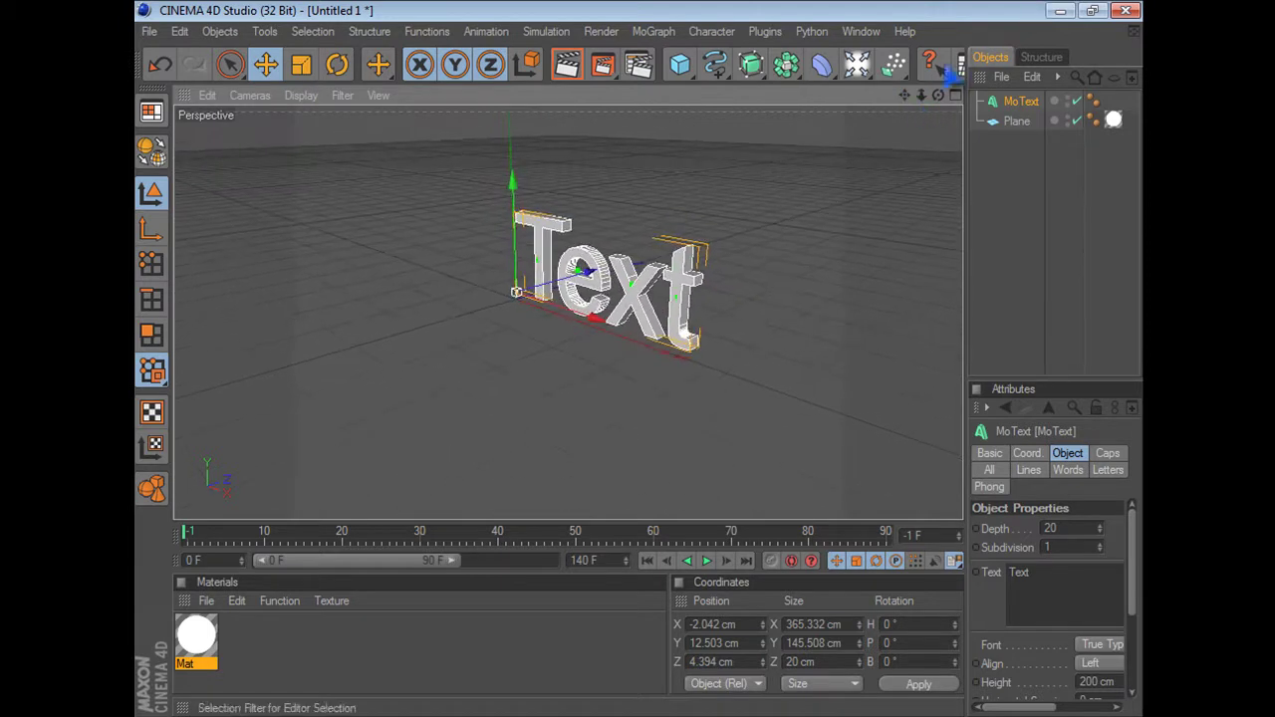
drag(937, 94, 954, 99)
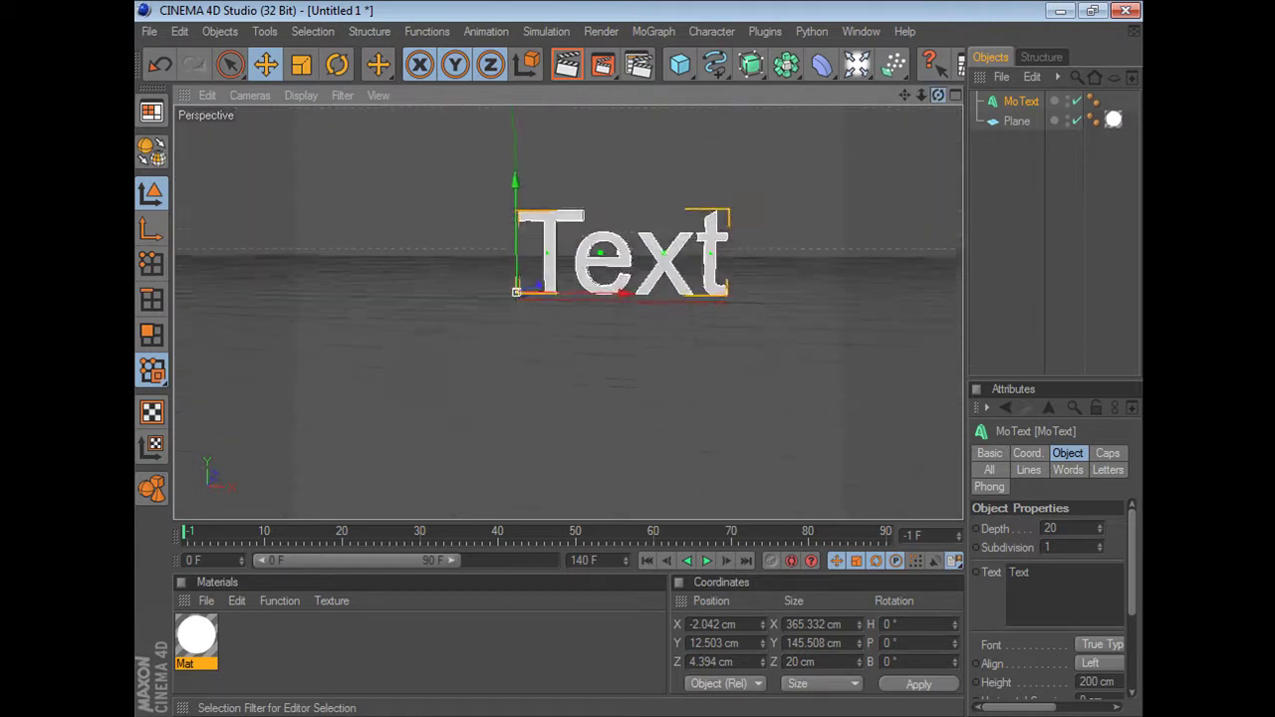
Select the MoText object and set its extrusion Depth to 55.
click(657, 242)
click(1021, 100)
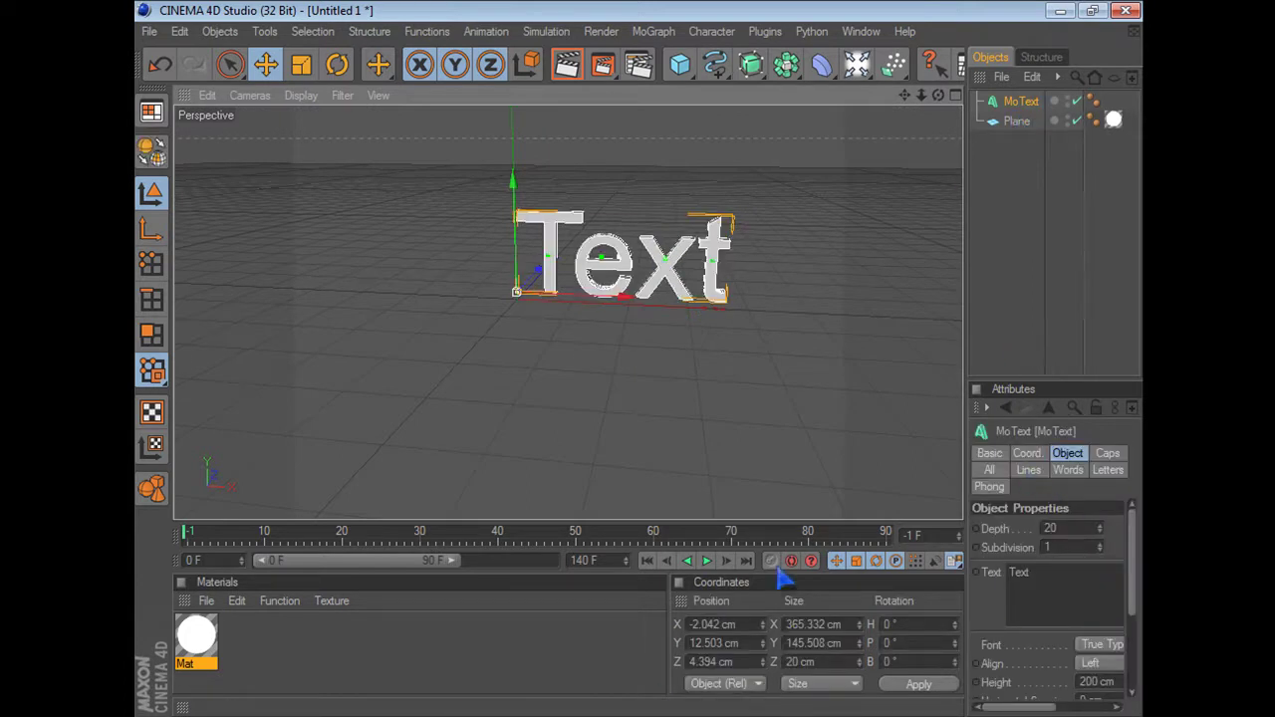
click(1086, 529)
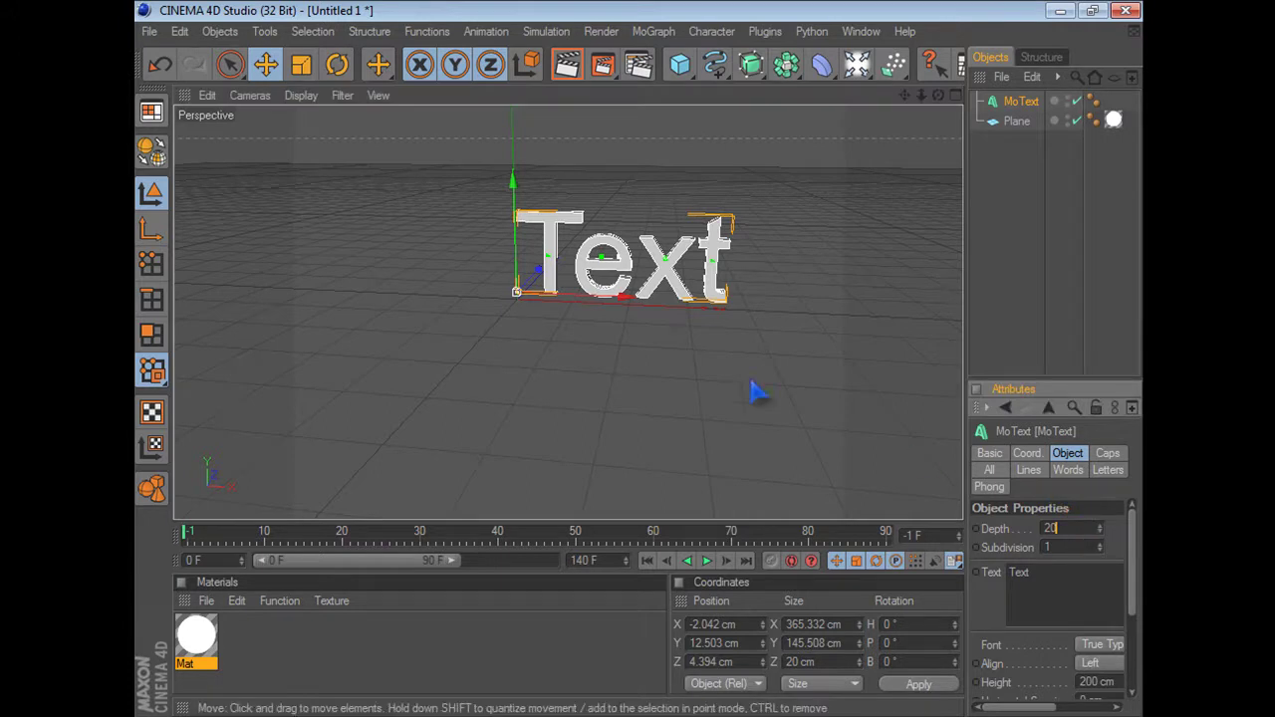
key(BackSpace)
text(55)
key(Return)
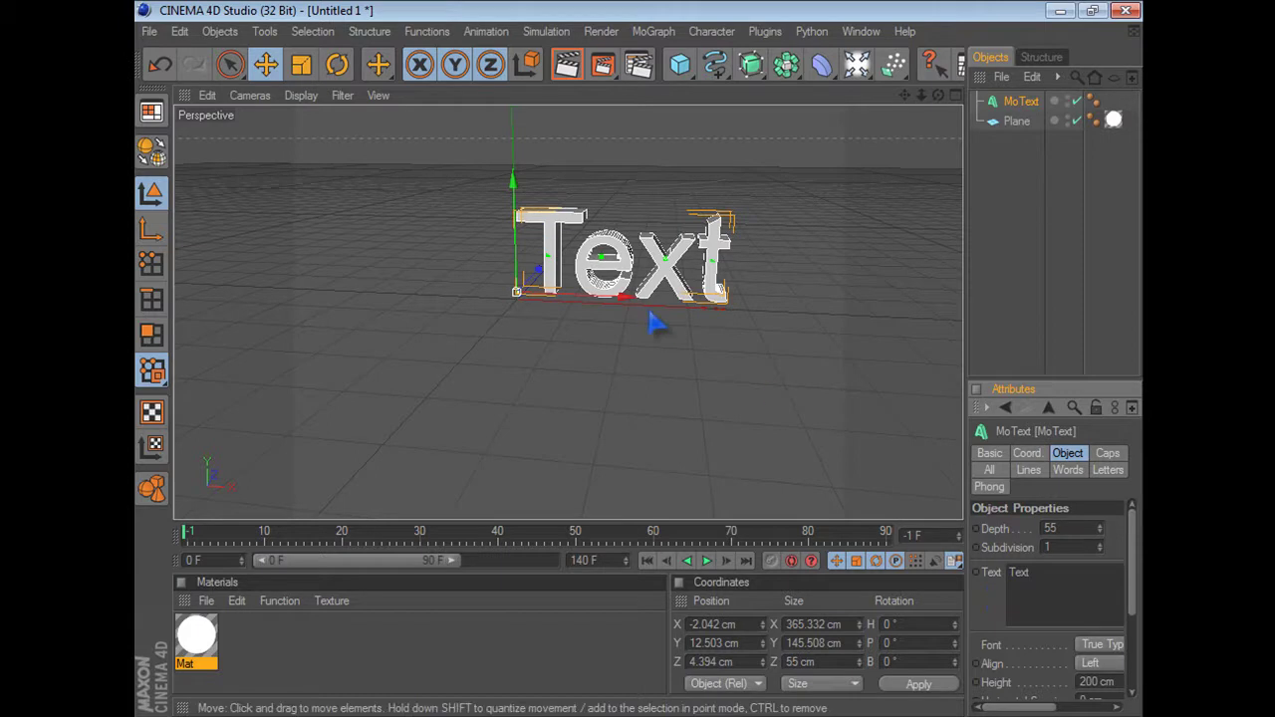
Try a Depth of 0 to flatten the text, then restore Depth 55.
double_click(1053, 529)
key(BackSpace)
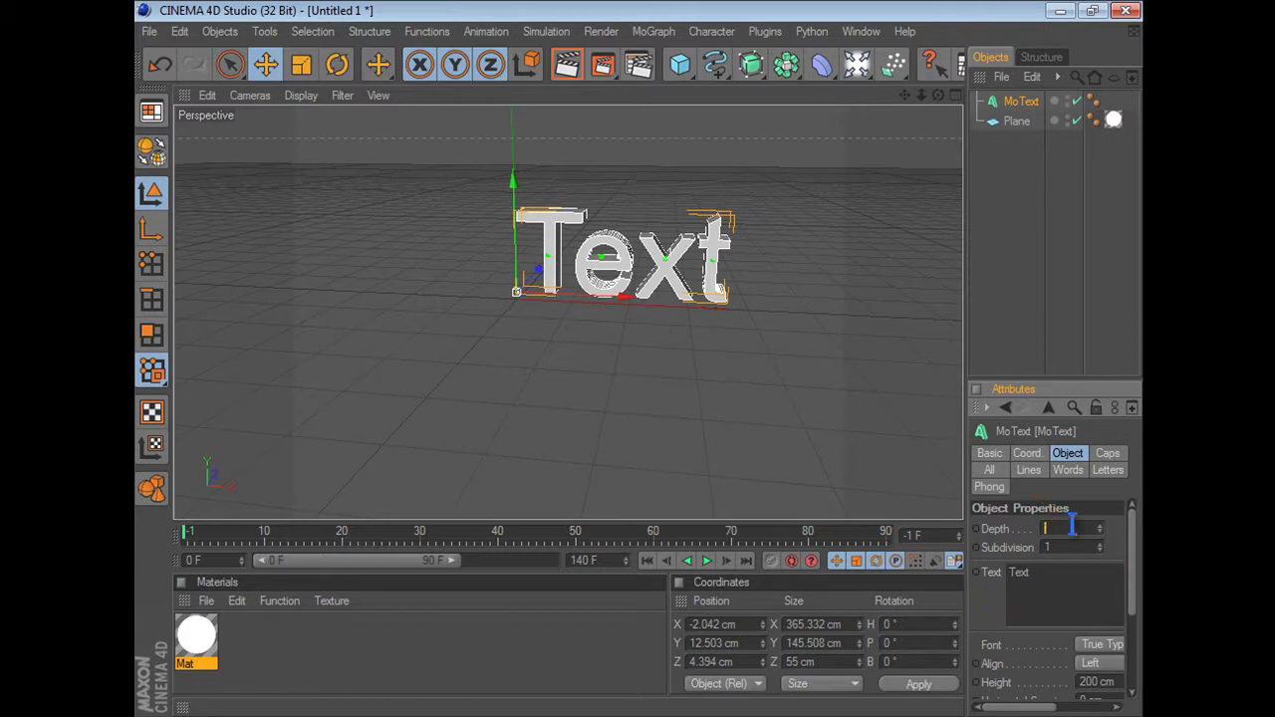
text(0)
key(Return)
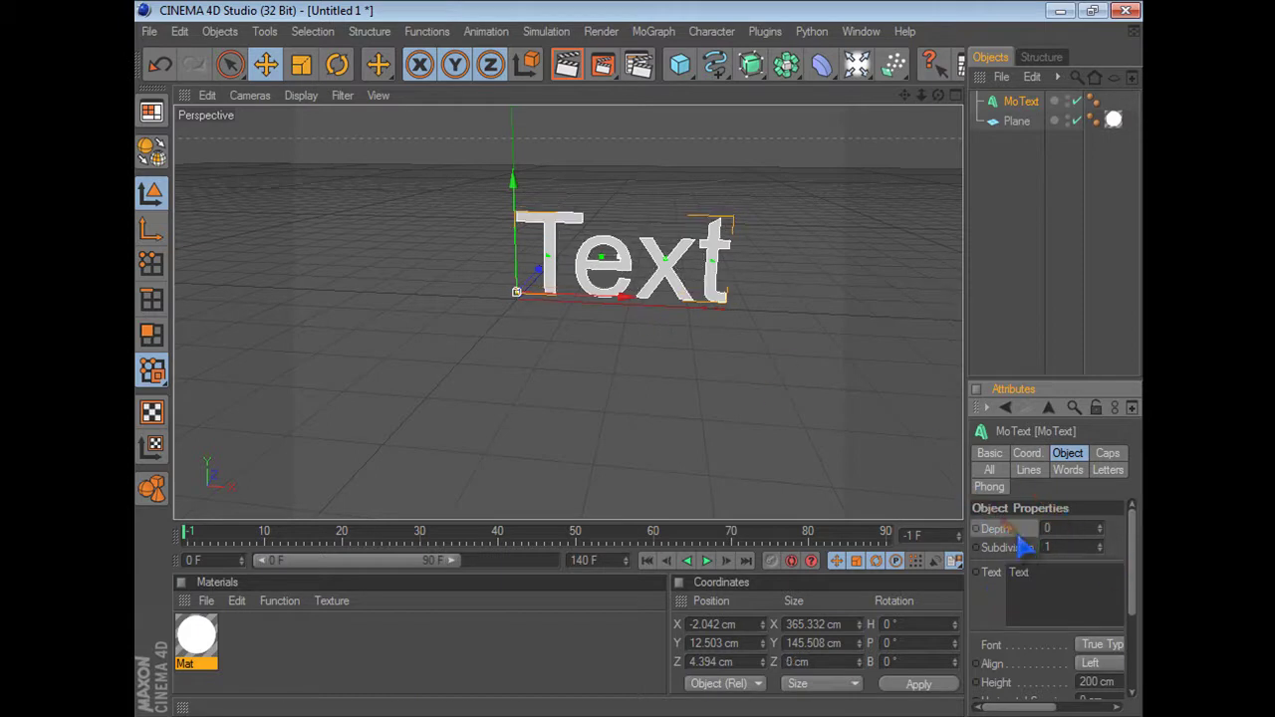
double_click(1055, 528)
text(55)
key(Return)
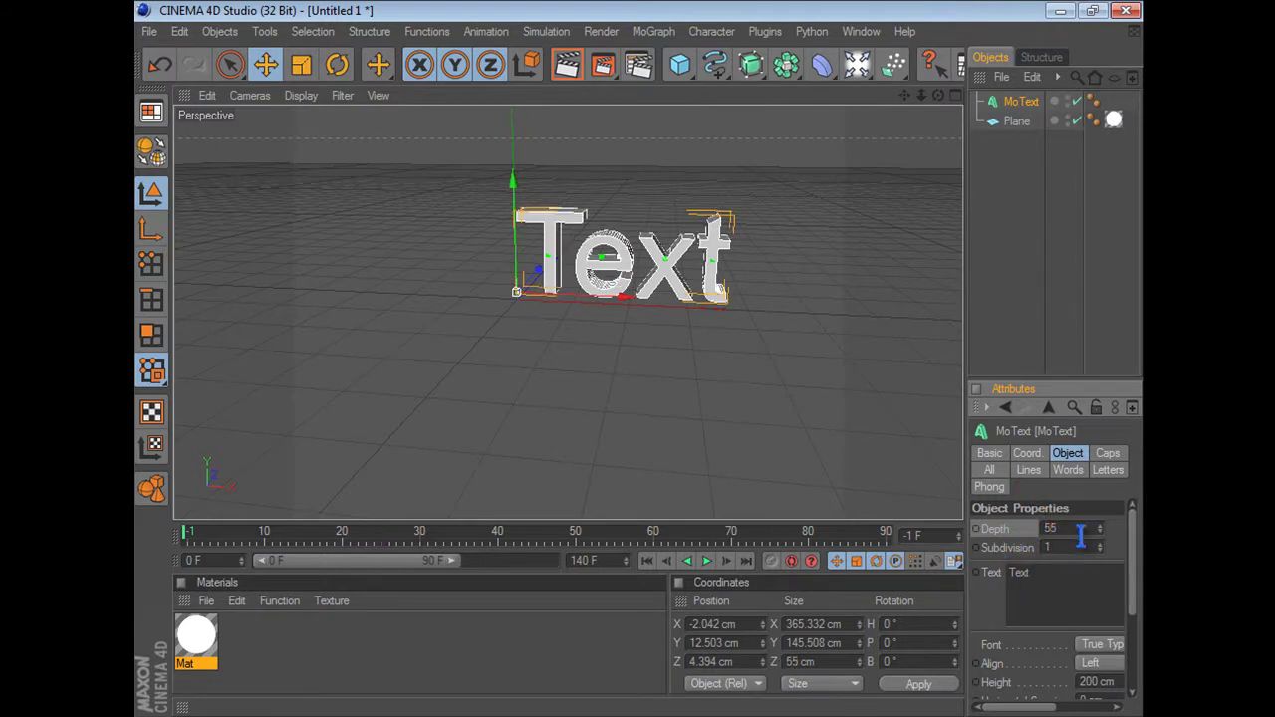
click(1072, 571)
Change the MoText wording to 'youtube', slide it left to about X −197.6 cm, and render the view.
key(BackSpace)
key(BackSpace)
text(gcv\zbvcm)
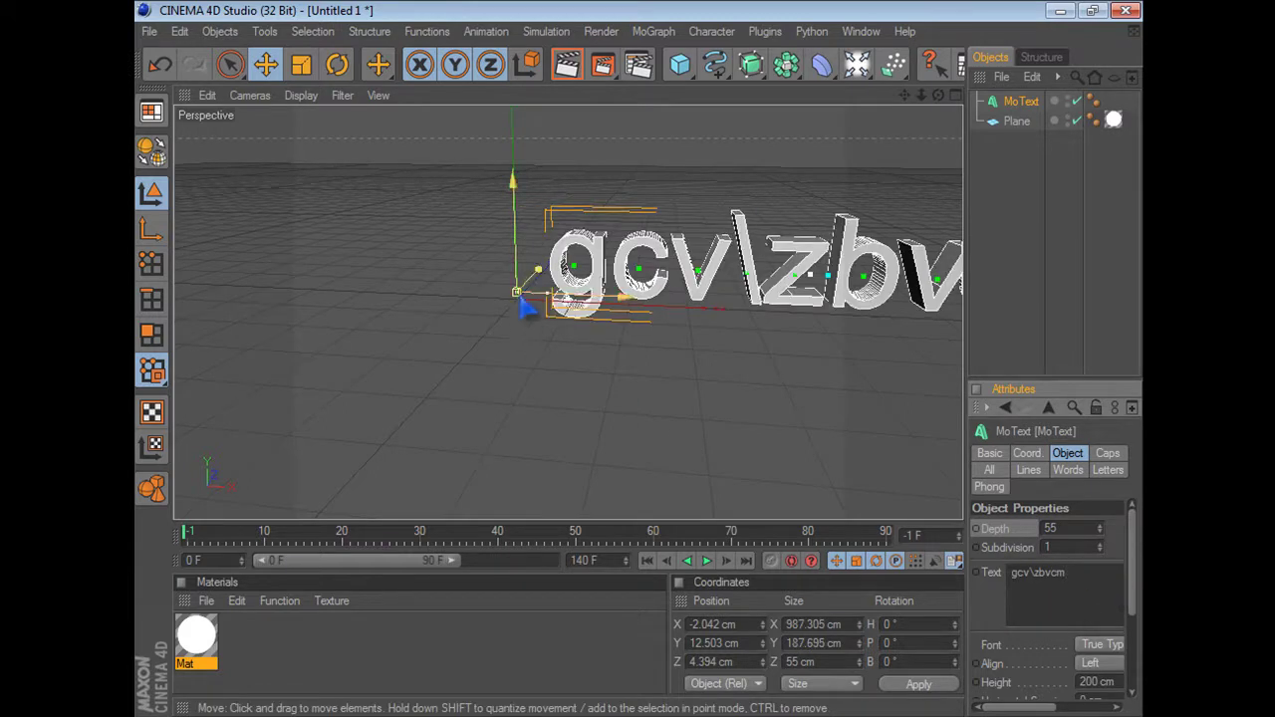
click(1079, 576)
key(BackSpace)
key(BackSpace)
key(BackSpace)
text(youtube)
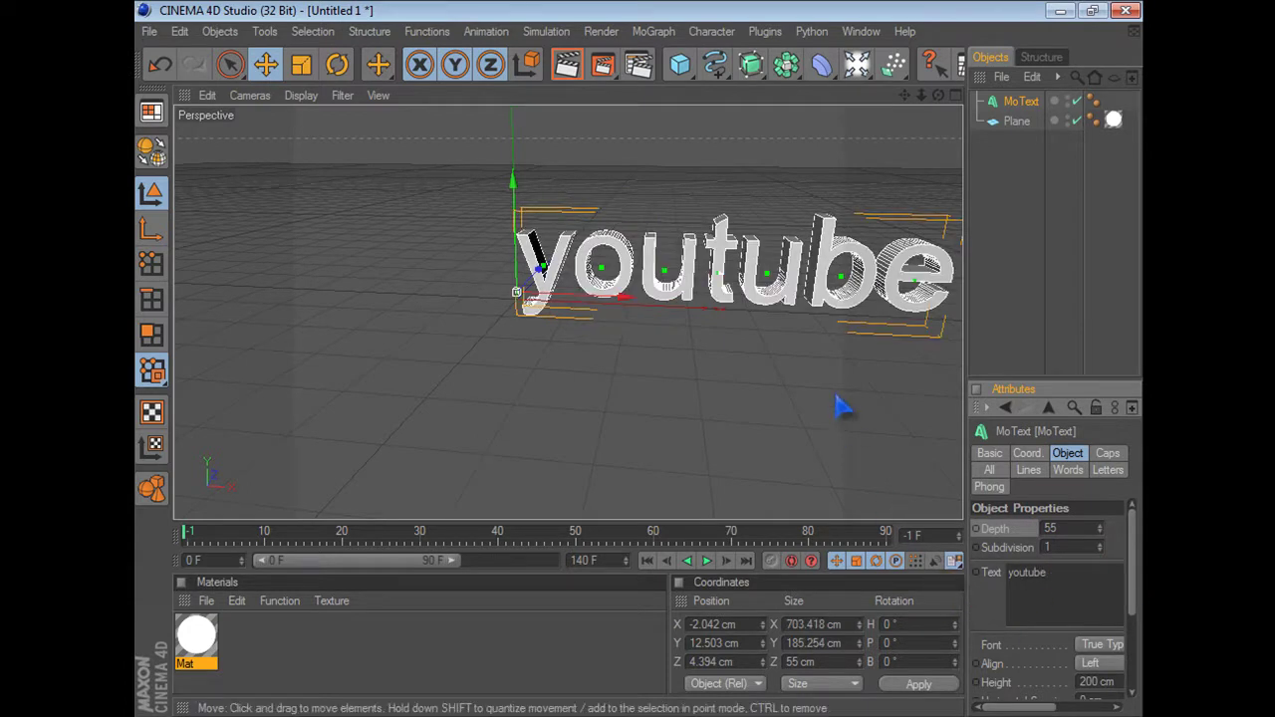
drag(837, 403, 722, 403)
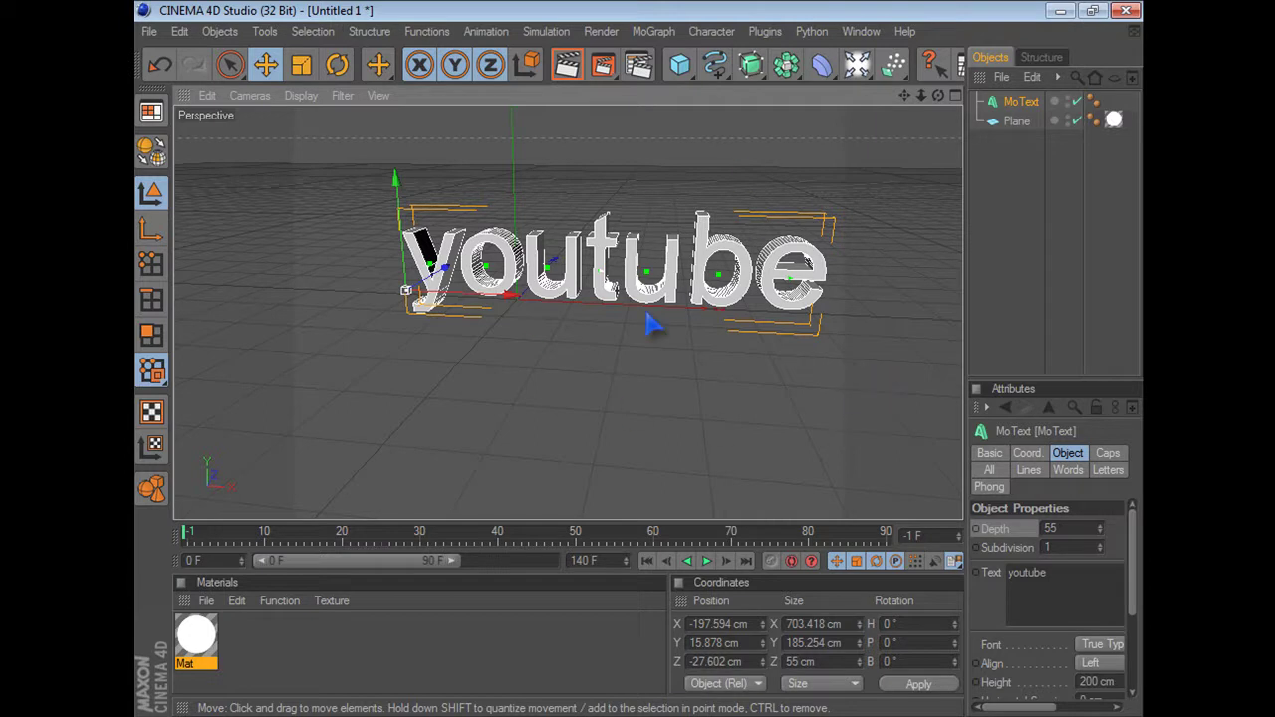
key(ctrl+r)
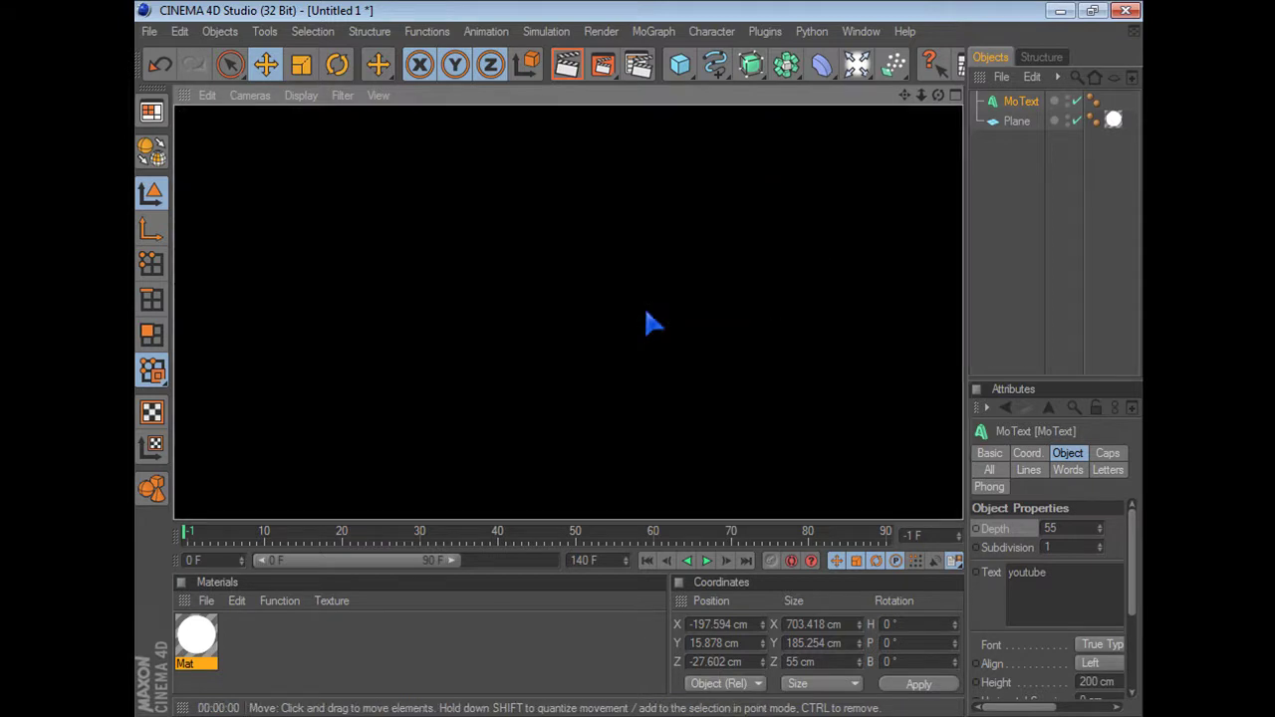
Scroll through the MoText attributes and render a preview of the 55 cm-deep text.
scroll(650, 321, up, 2)
scroll(650, 321, down, 3)
scroll(650, 320, down, 3)
scroll(650, 321, up, 1)
scroll(650, 321, up, 3)
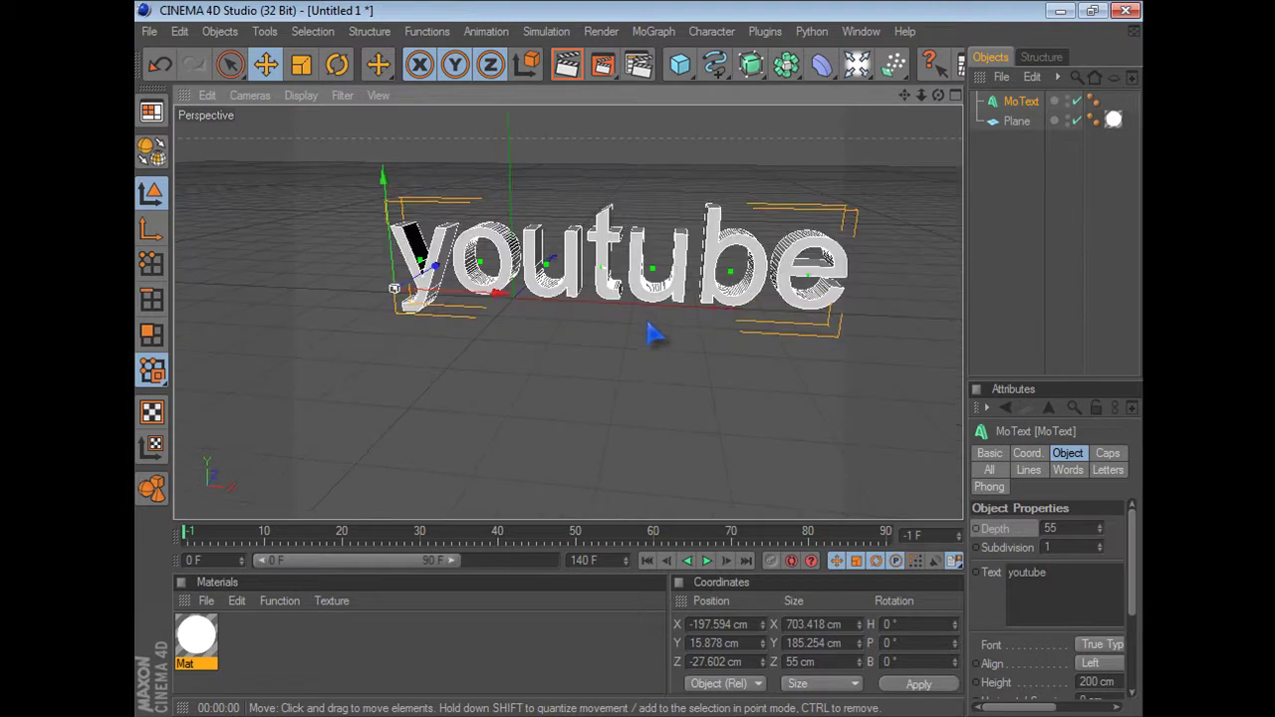
key(ctrl+r)
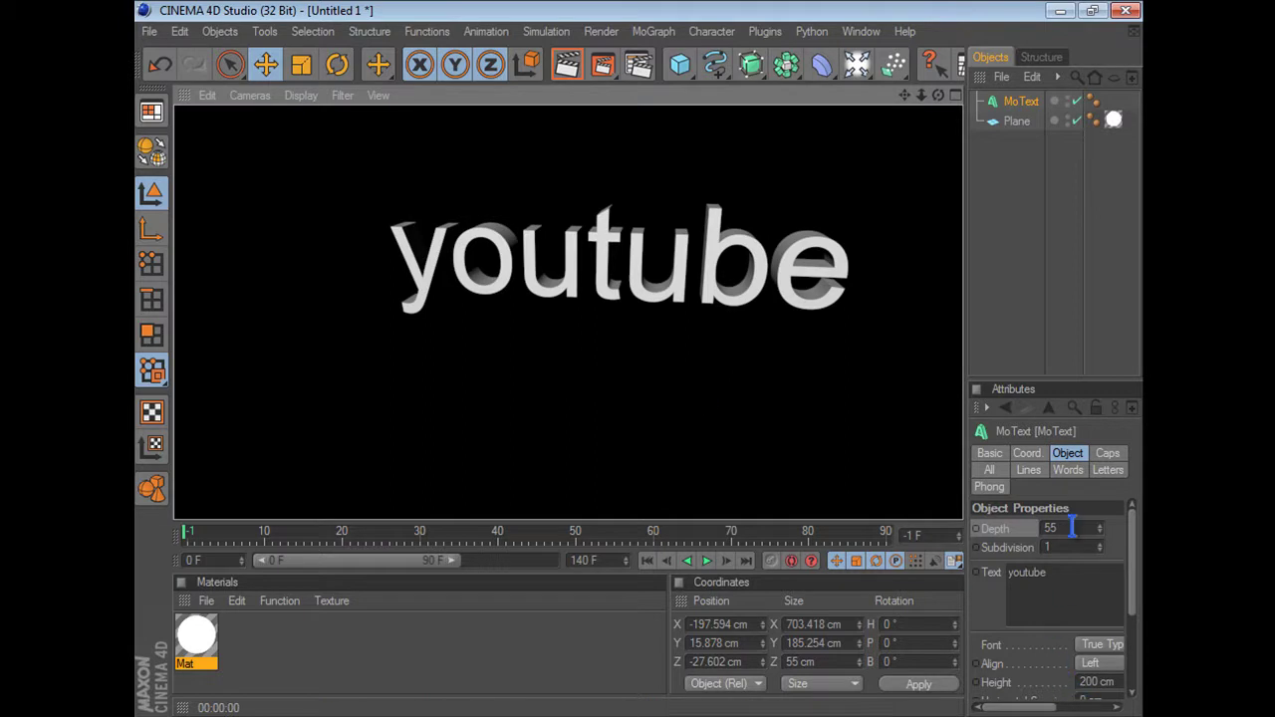
Clear the render, then reselect the youtube MoText to show its properties.
click(773, 350)
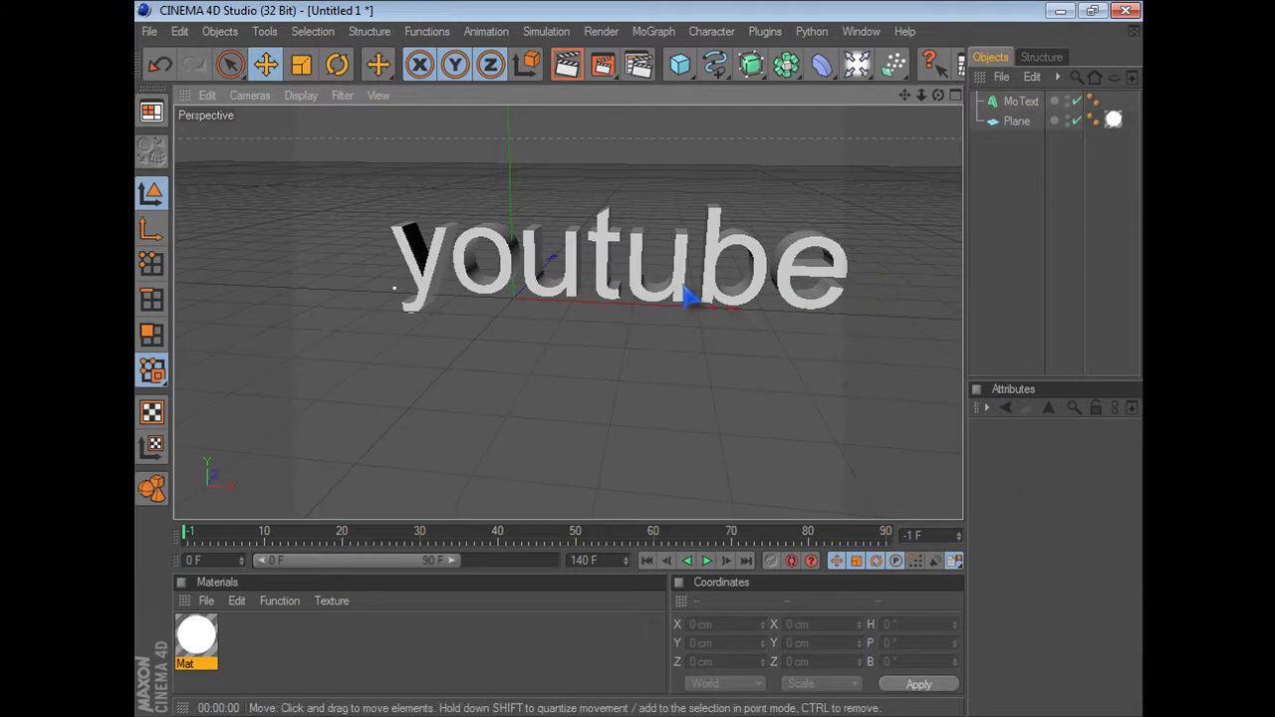
click(713, 255)
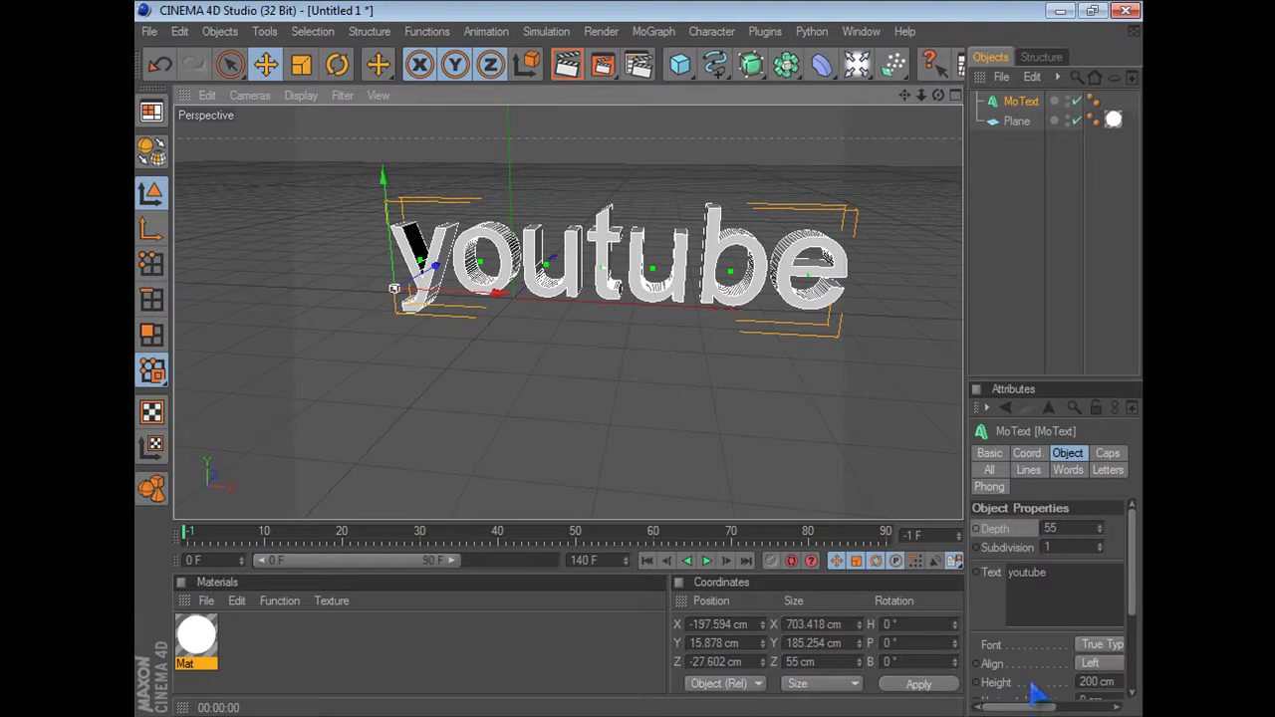
click(1006, 710)
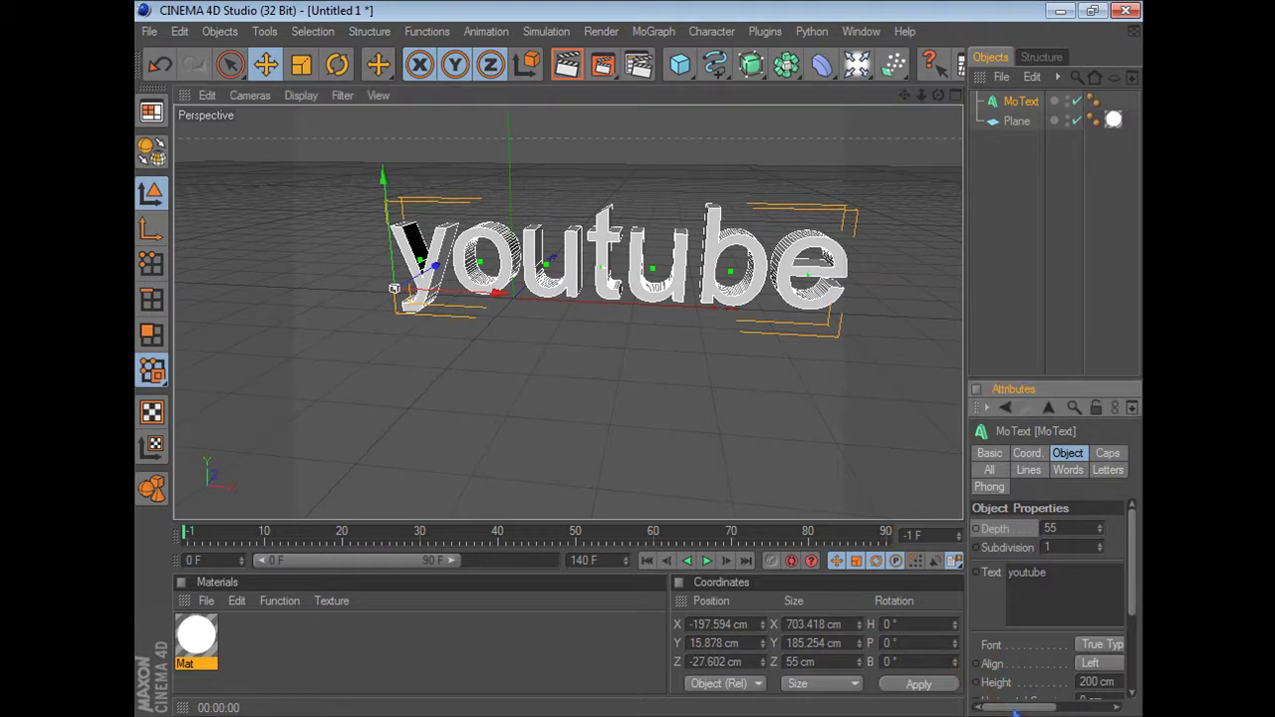
Change the MoText font to Comic Sans MS.
drag(1020, 709, 1080, 709)
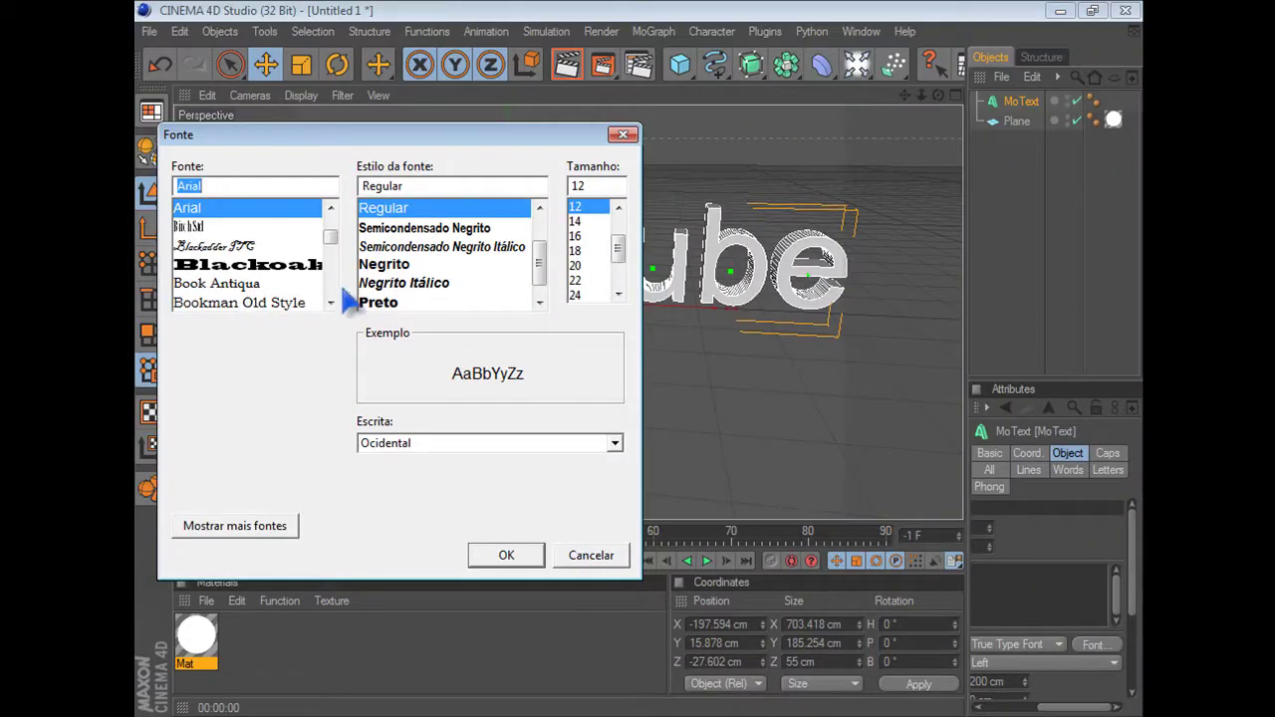
click(331, 302)
click(331, 303)
click(331, 303)
click(331, 303)
click(331, 303)
click(331, 303)
click(331, 303)
click(331, 302)
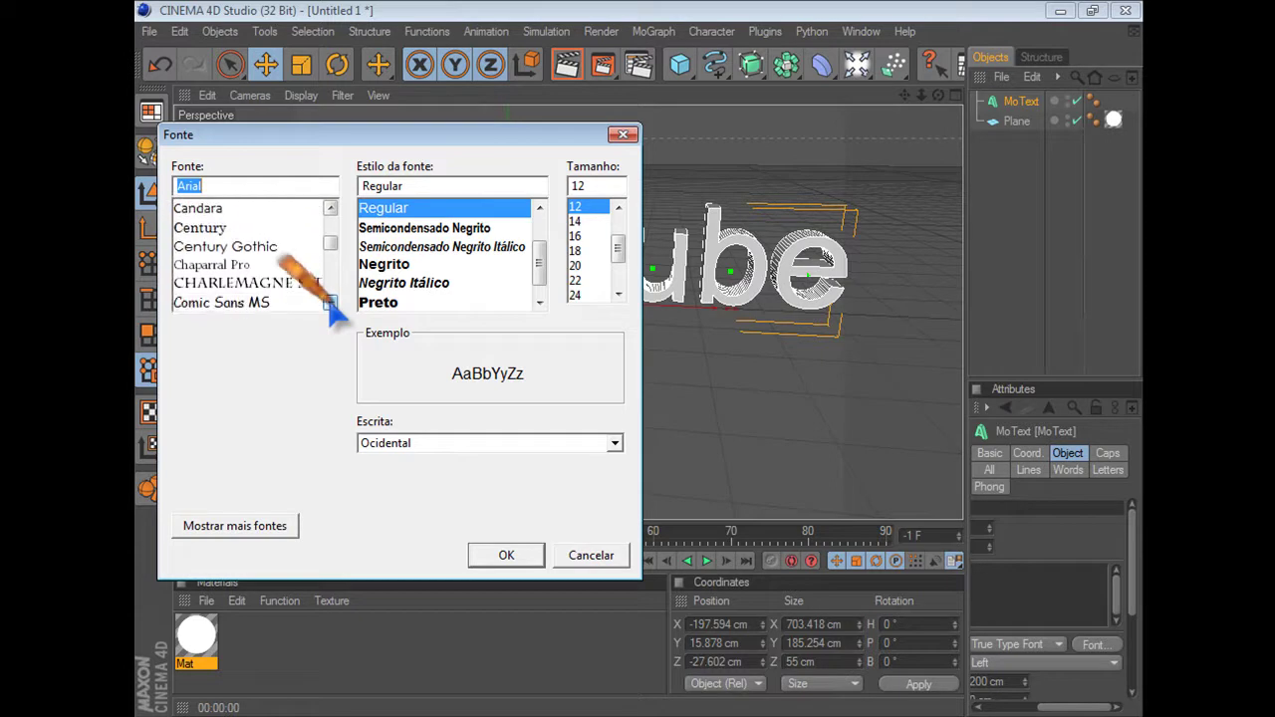
click(331, 303)
click(265, 285)
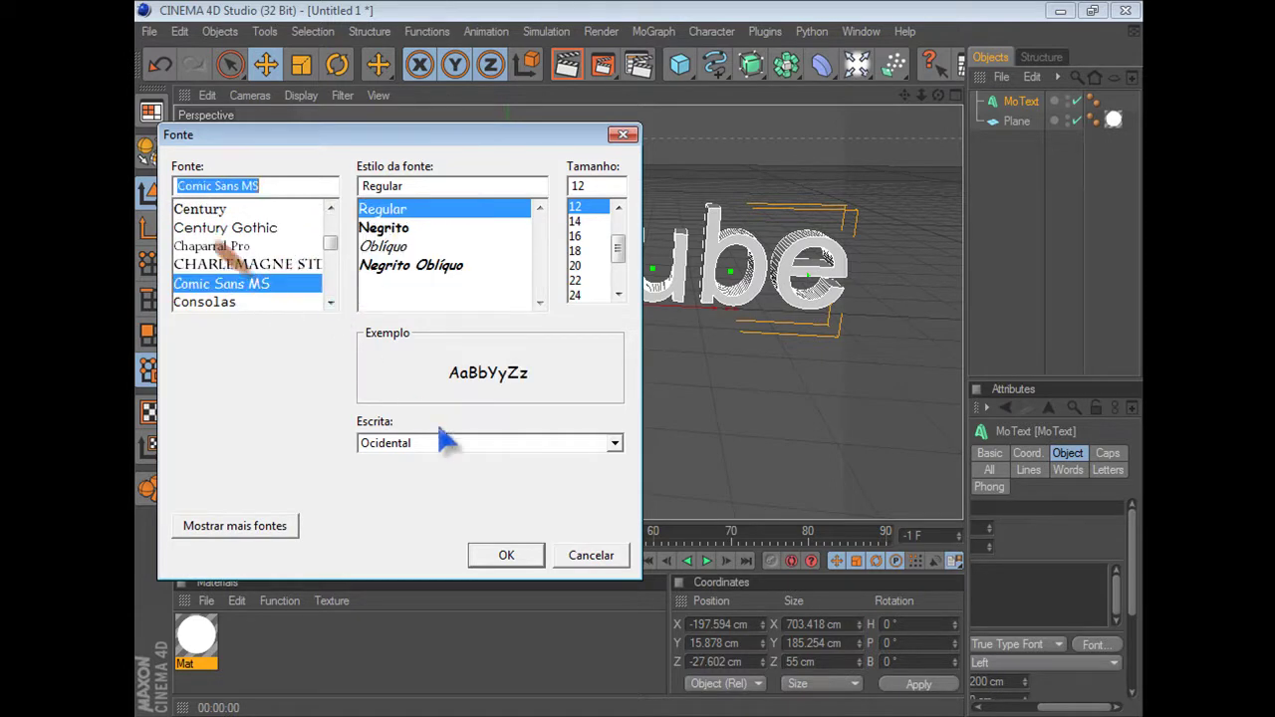
click(505, 555)
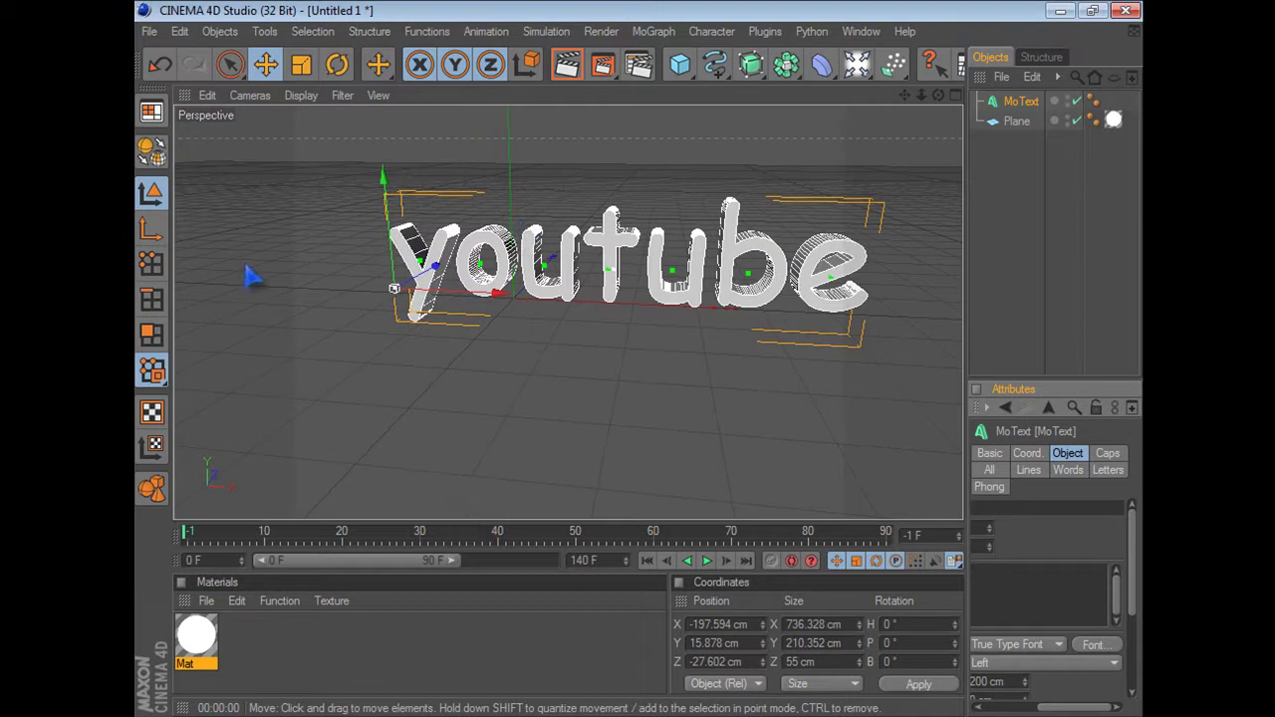
Replace the font with LCD by searching for 'LCD' in the font chooser.
click(1092, 645)
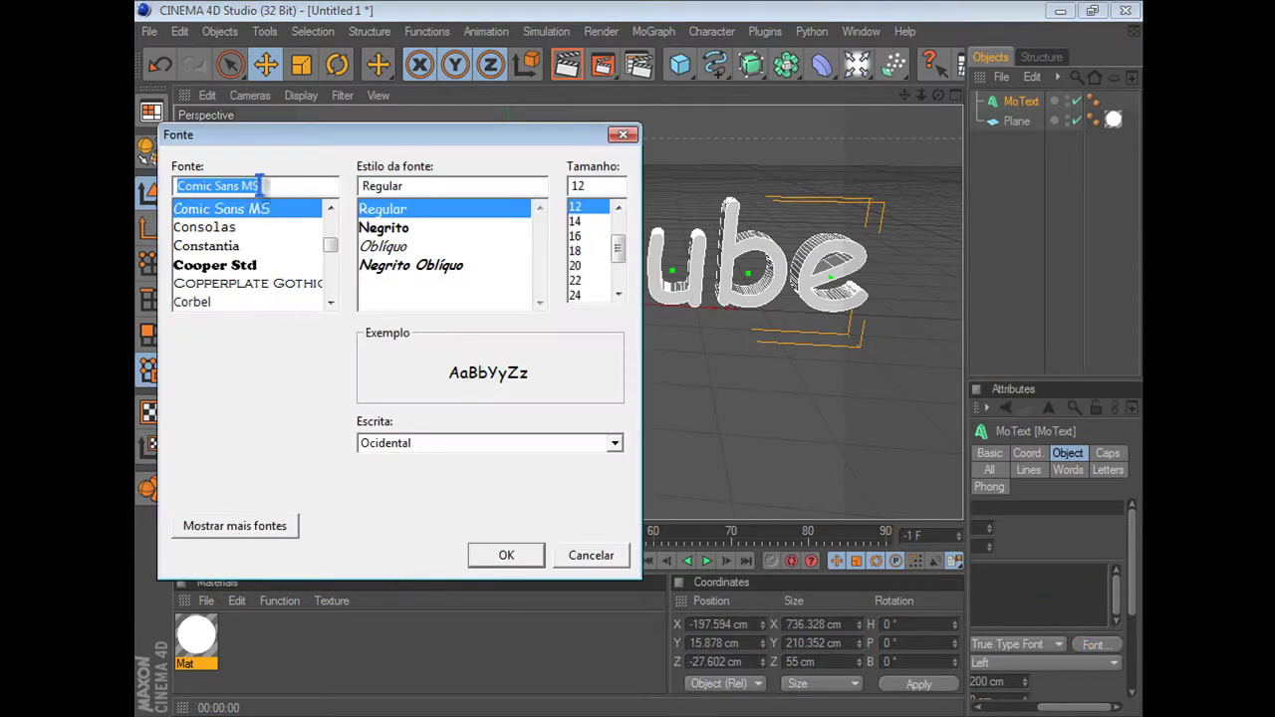
key(BackSpace)
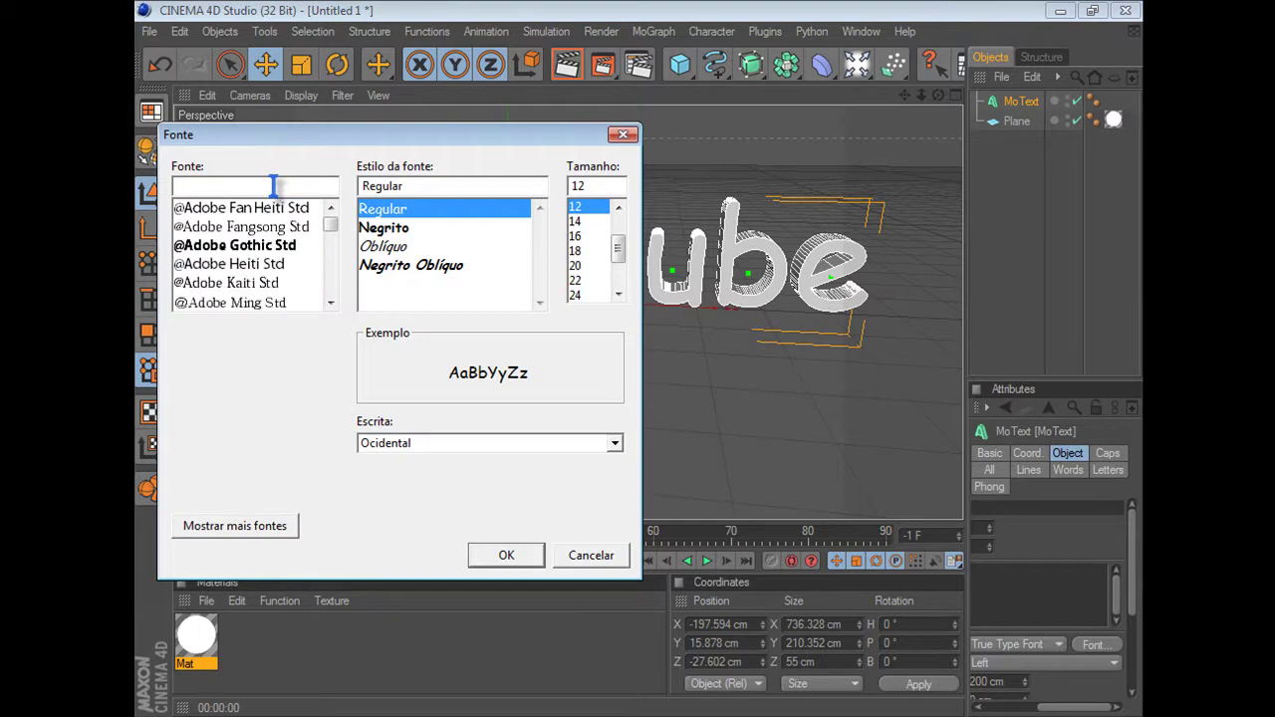
text(L)
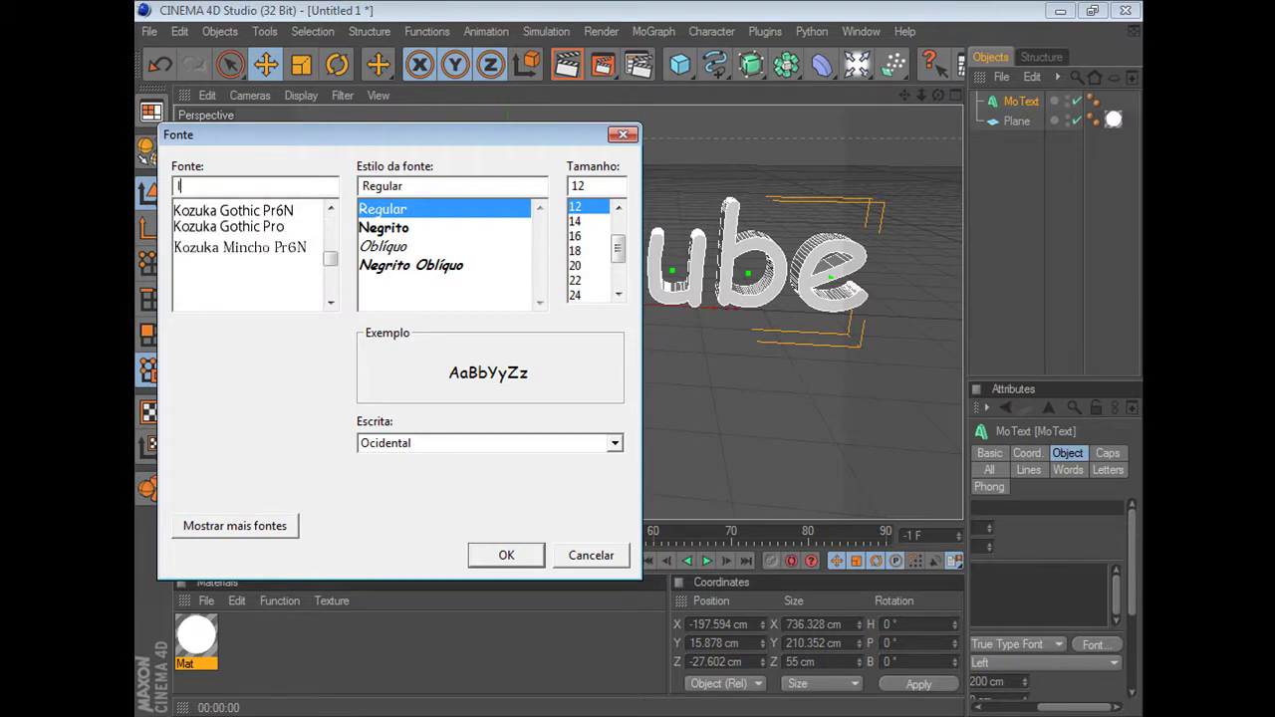
text(CD)
click(242, 208)
click(506, 555)
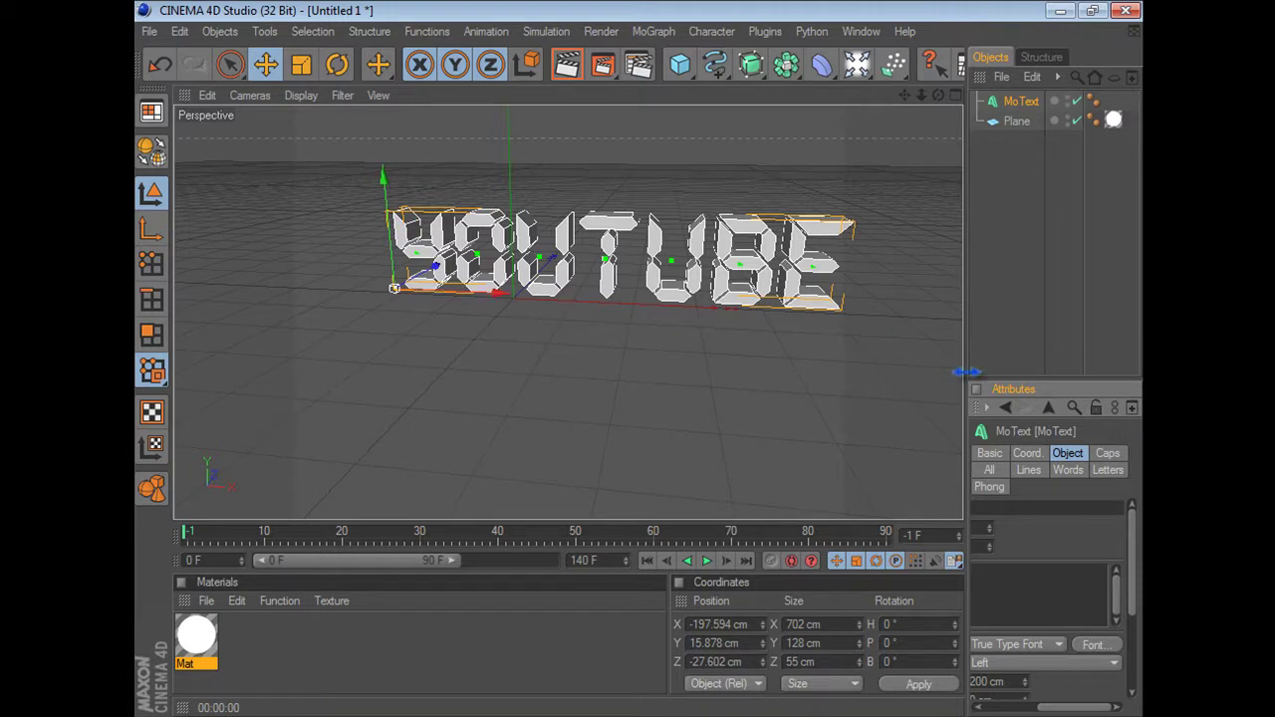
Render a quick preview of the YOUTUBE text, then create a new material, Mat.1.
drag(964, 372, 974, 371)
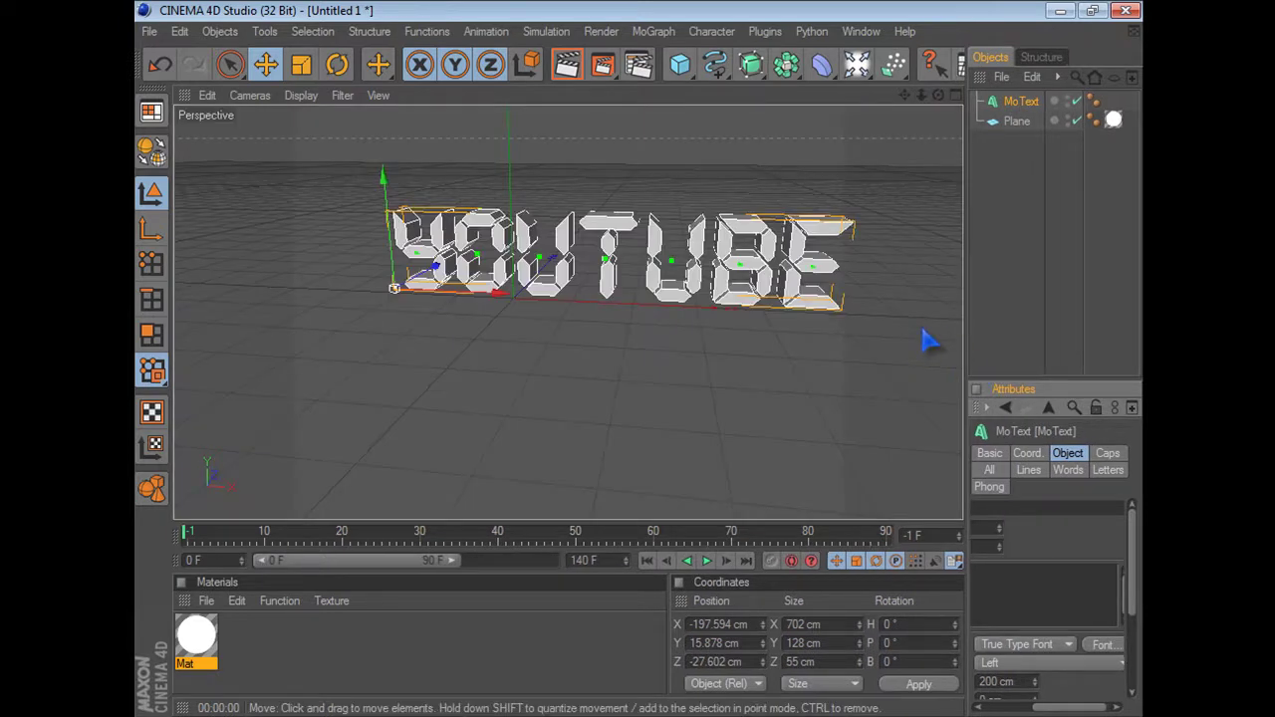
key(ctrl+r)
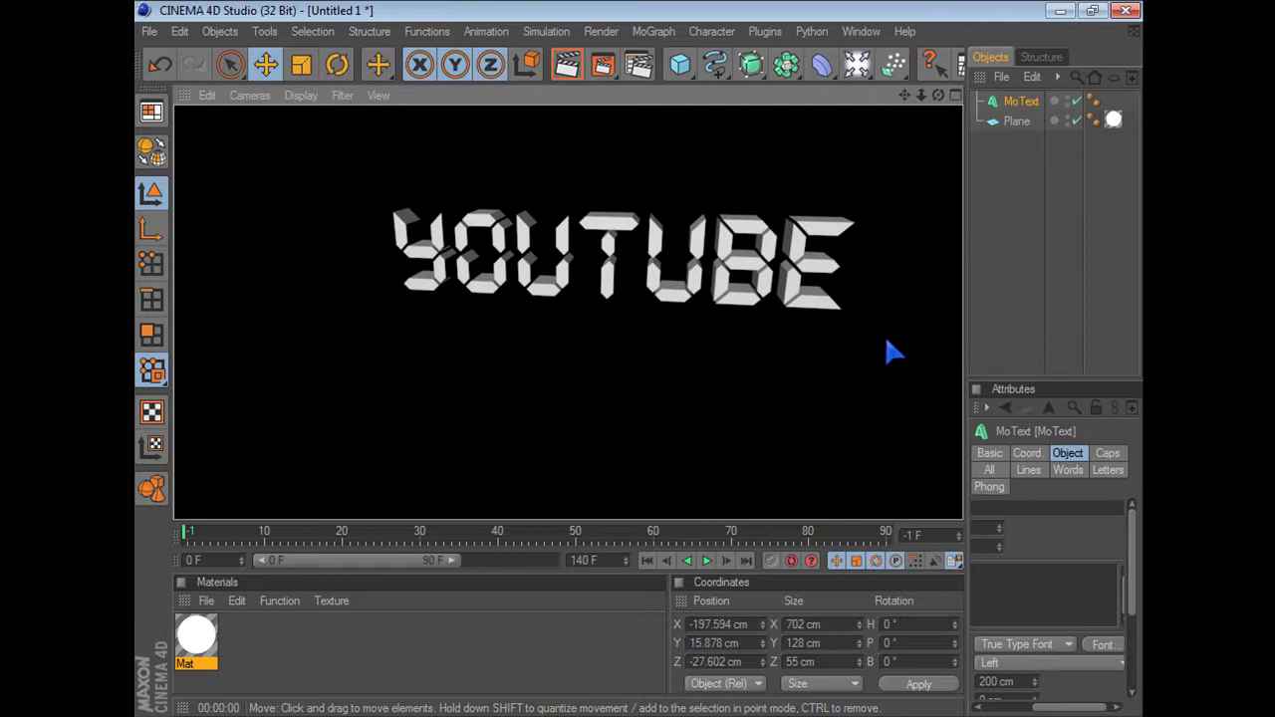
click(881, 334)
double_click(289, 652)
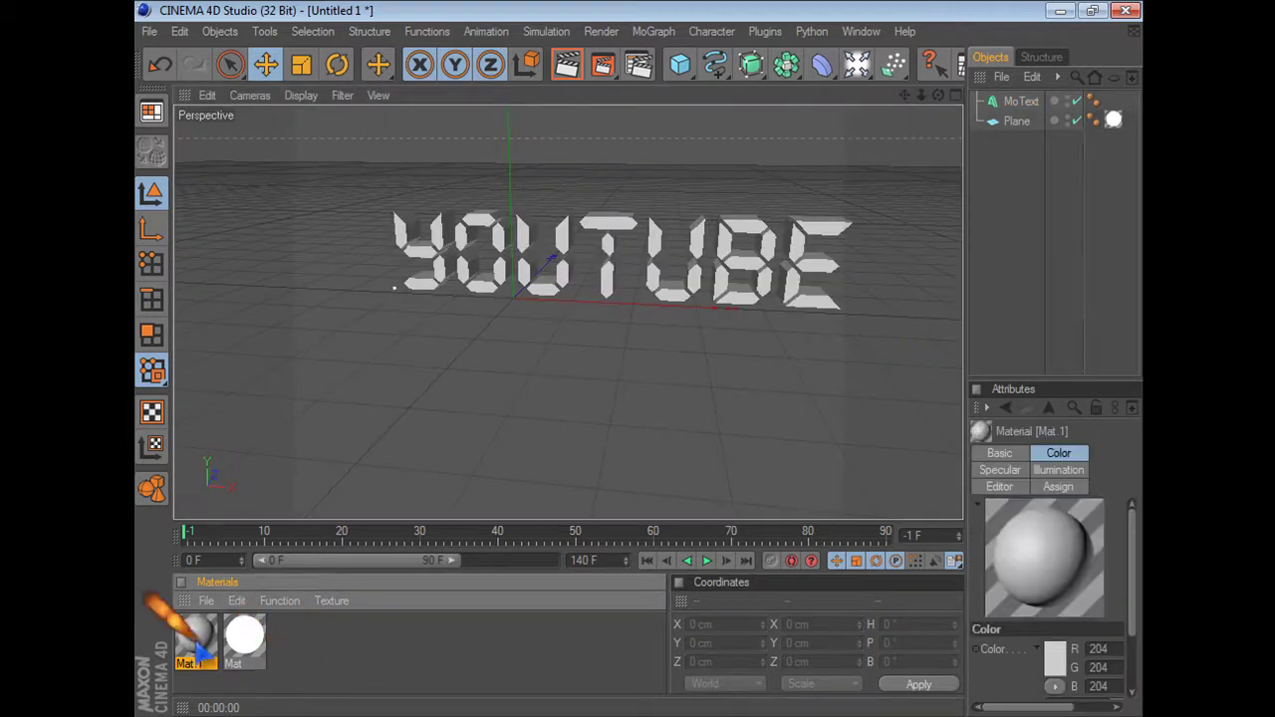
Open Mat.1 in the Material Editor and enable its Glow channel.
double_click(191, 637)
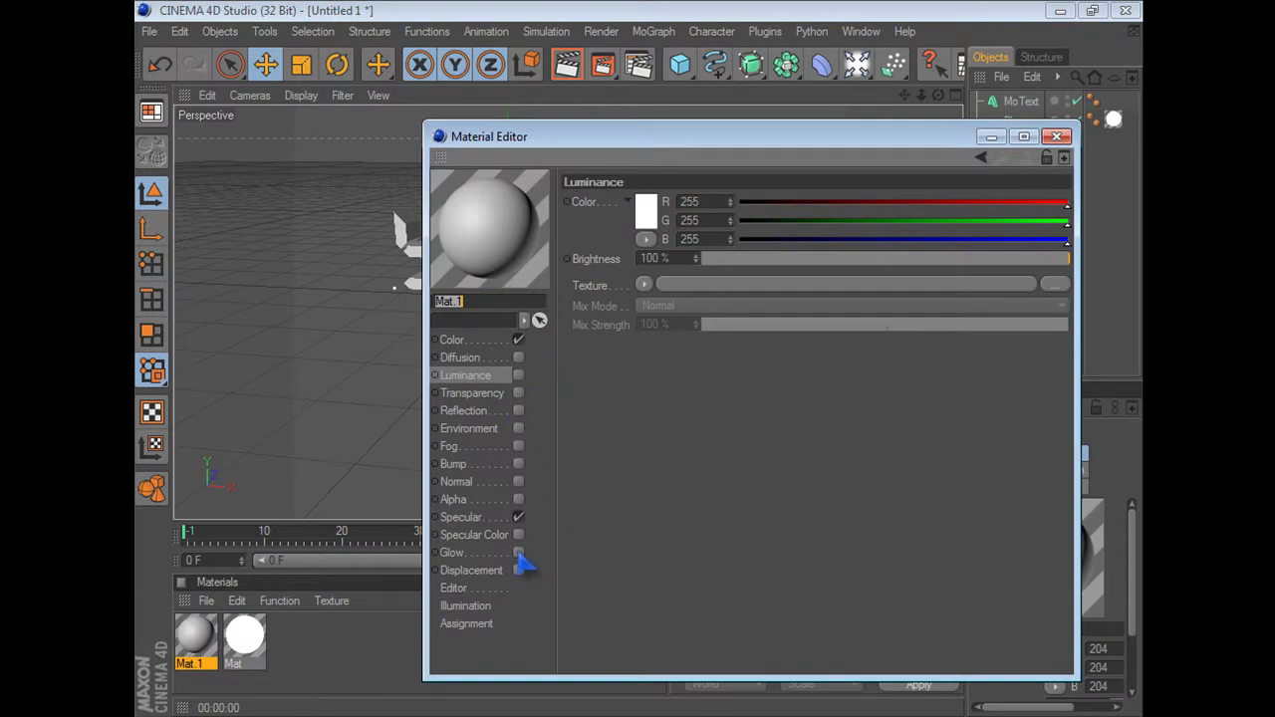
click(517, 553)
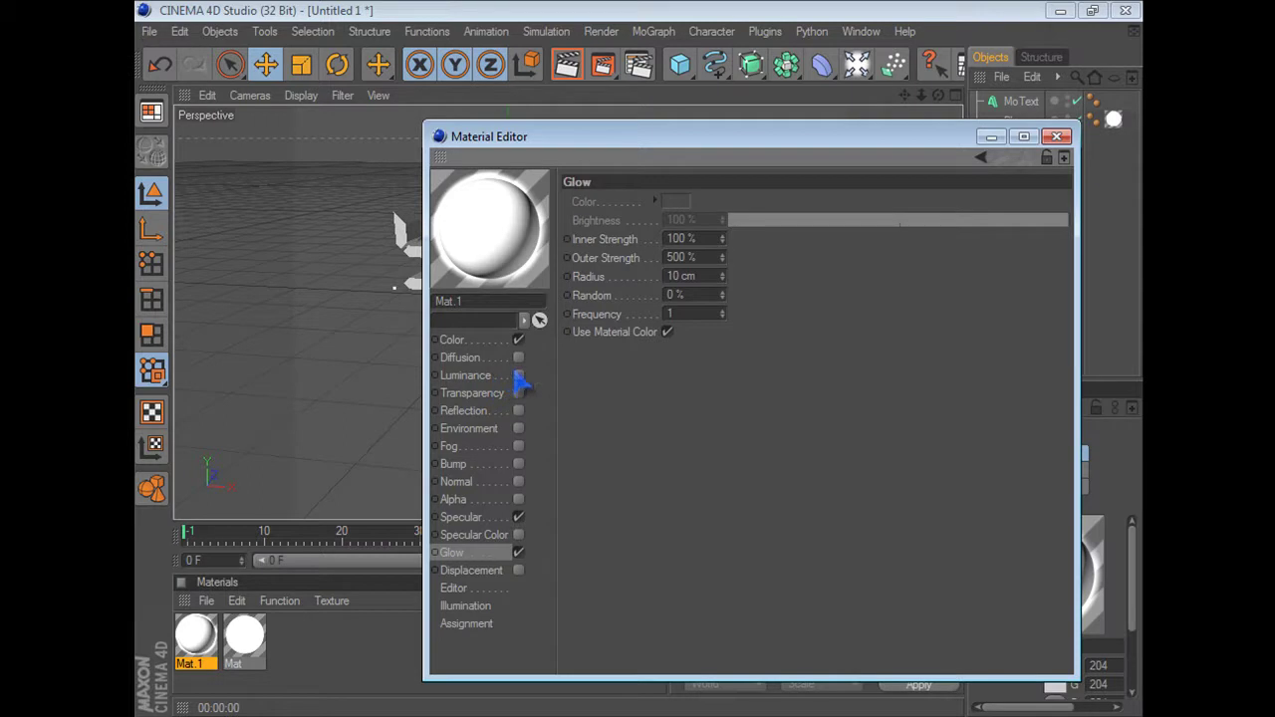
Make Mat.1's colour pure red (R 255, G 0, B 0) with Brightness 155%.
click(484, 341)
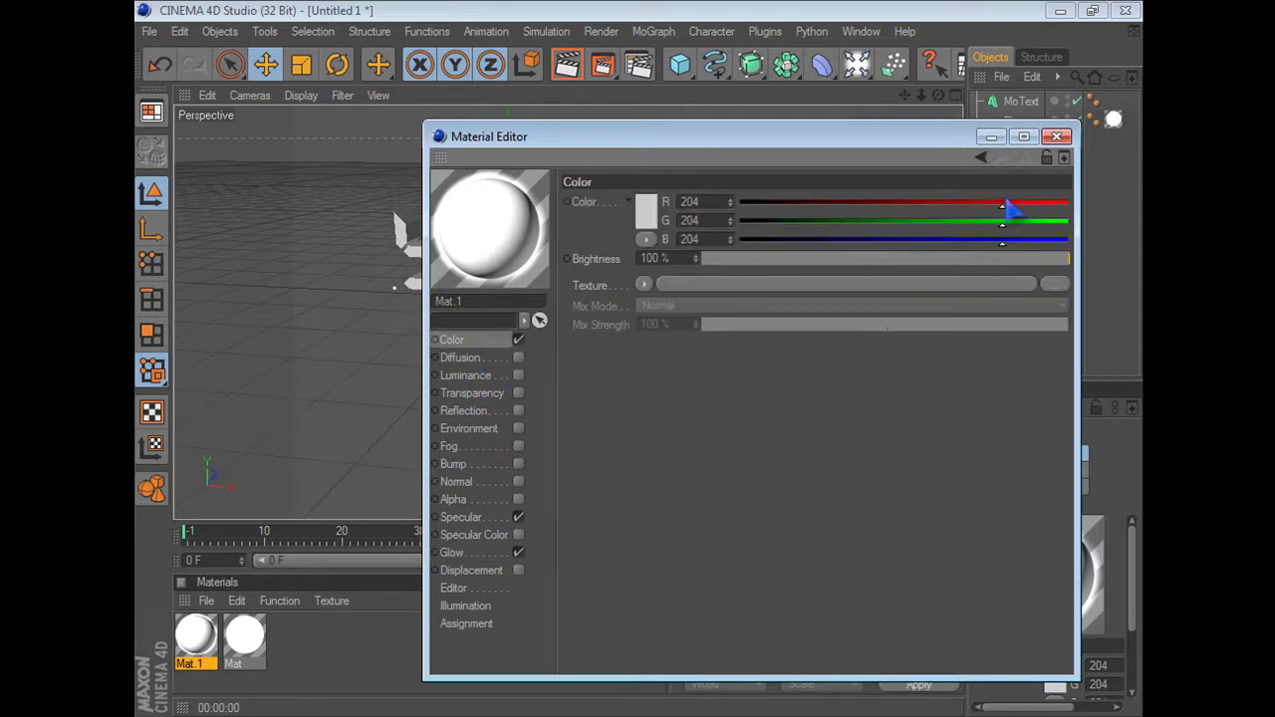
drag(1001, 207, 1095, 210)
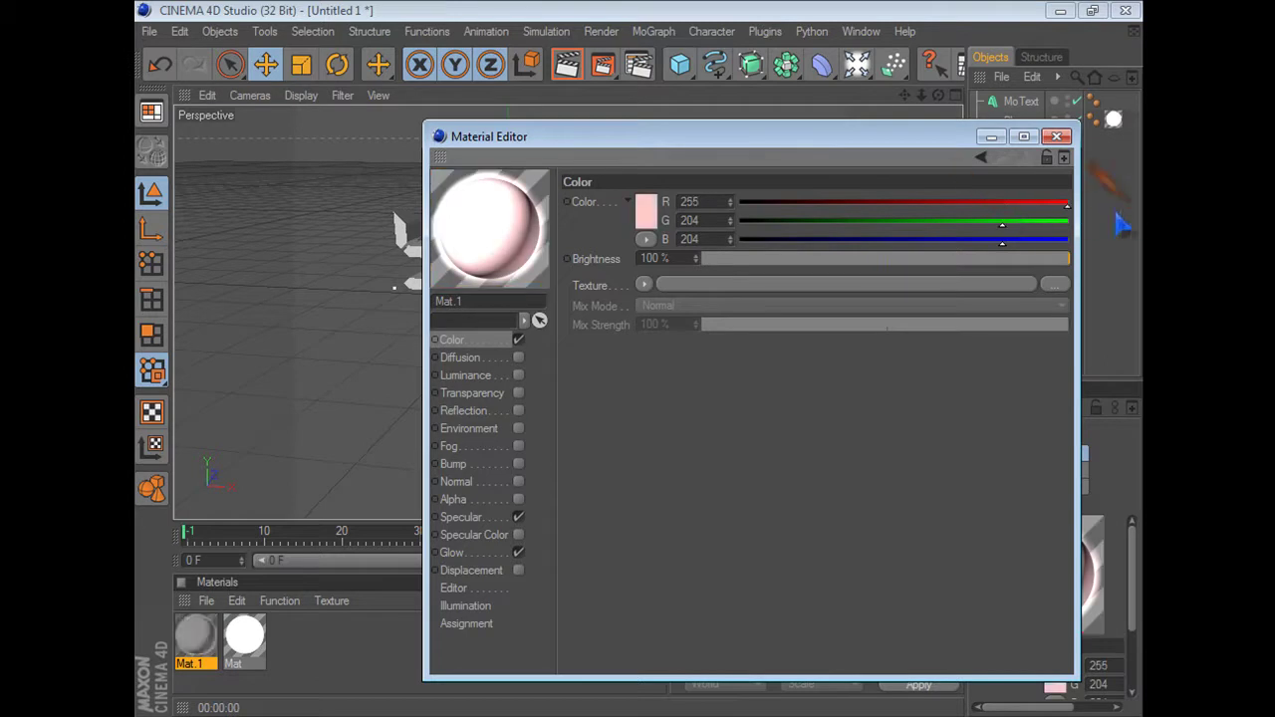
drag(1002, 241, 569, 256)
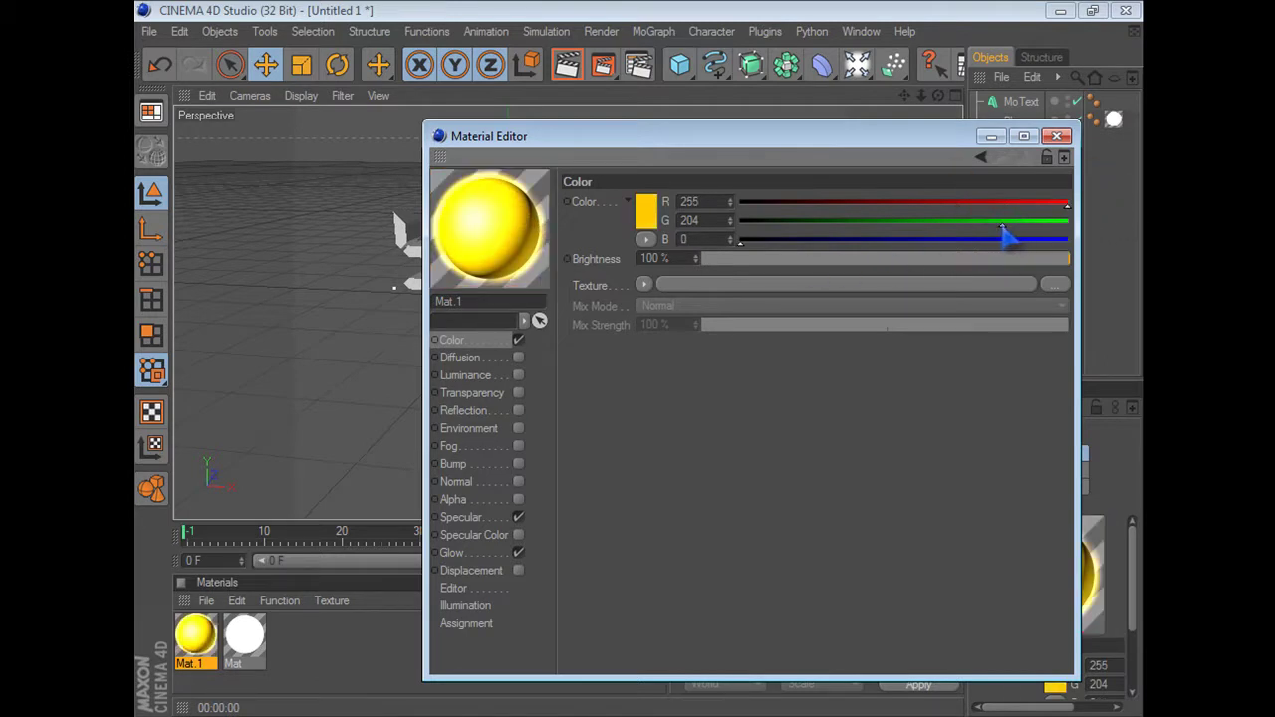
drag(1004, 224, 739, 231)
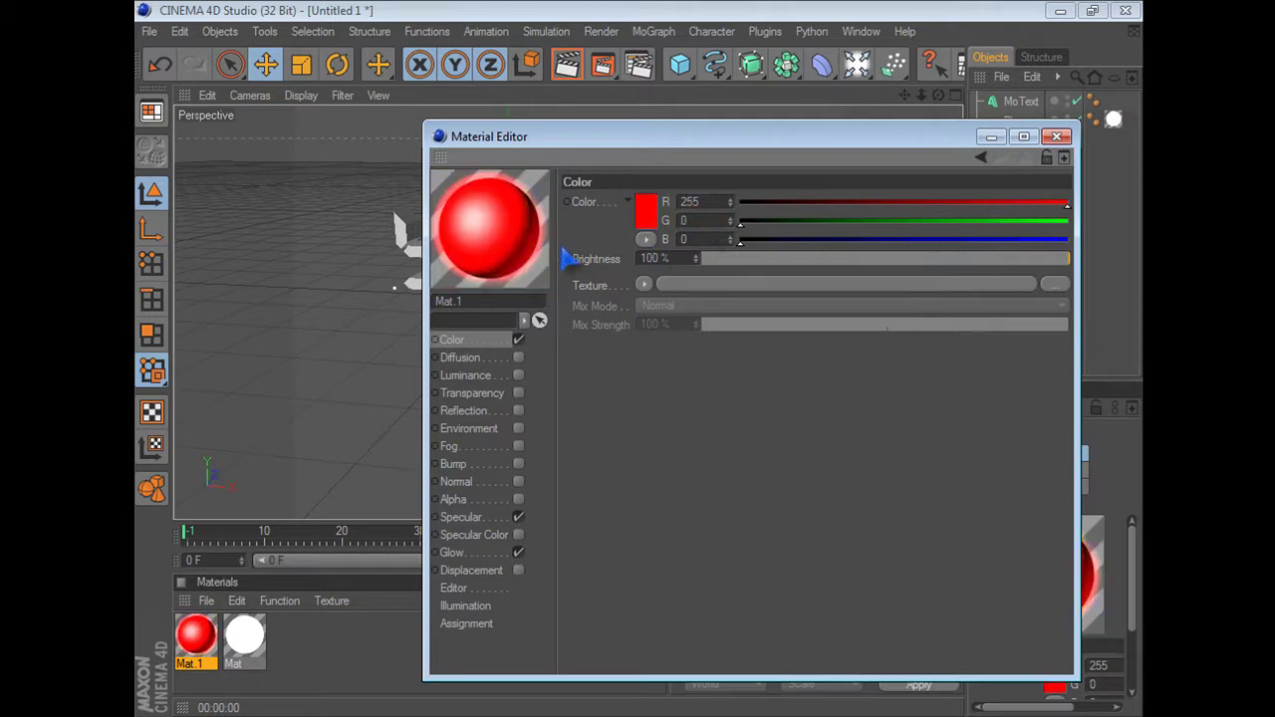
double_click(673, 259)
text(5)
key(Return)
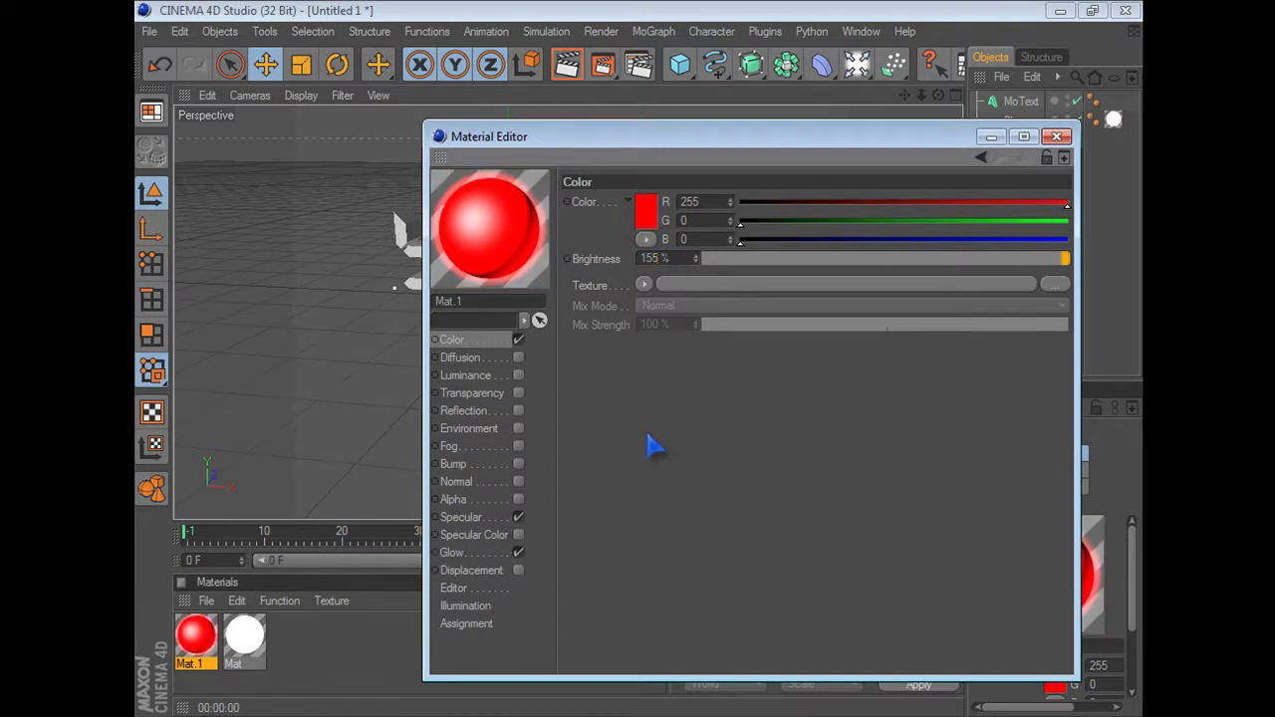
click(477, 554)
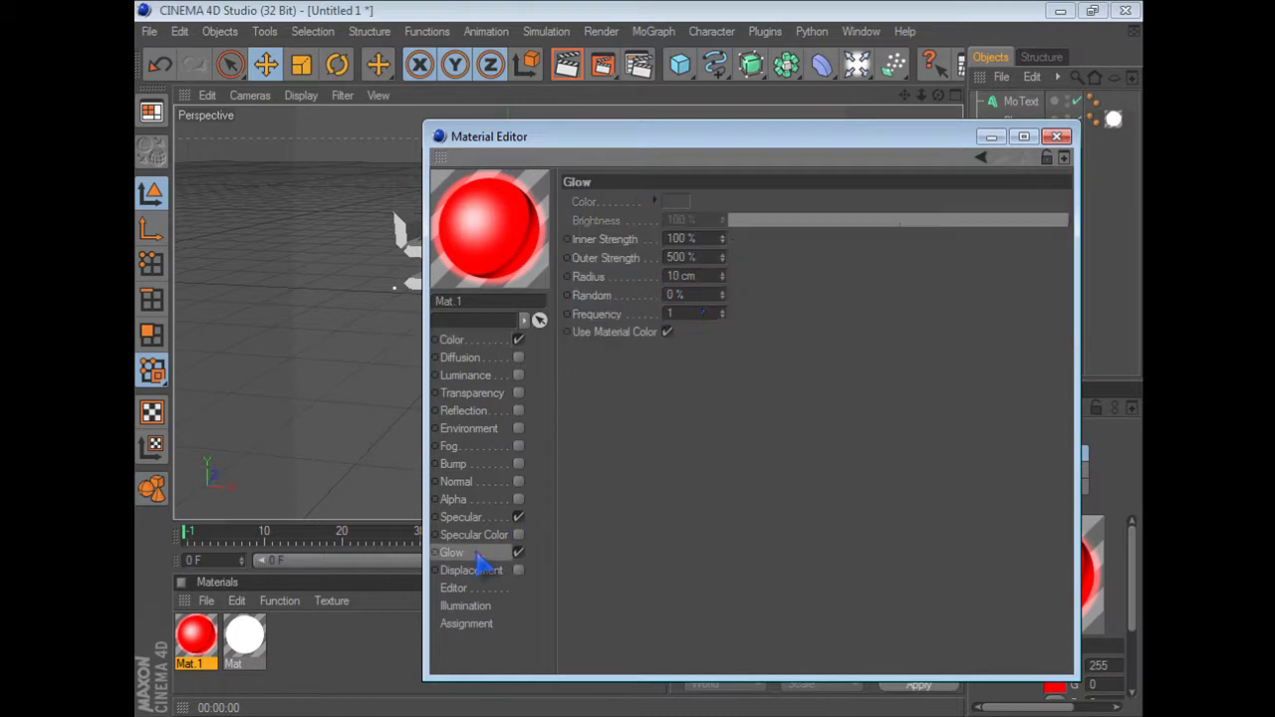
Set the glow's Inner Strength to 115%.
click(708, 237)
text(15)
key(Return)
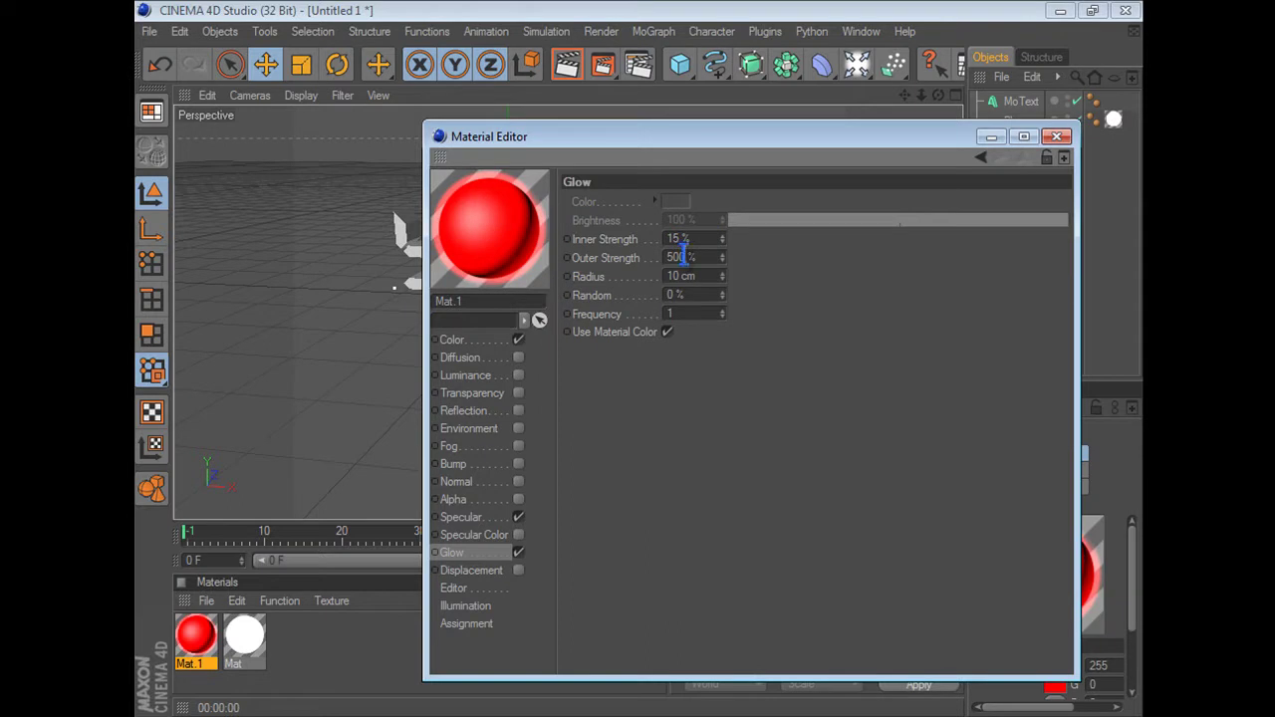
click(708, 240)
text(150)
click(690, 431)
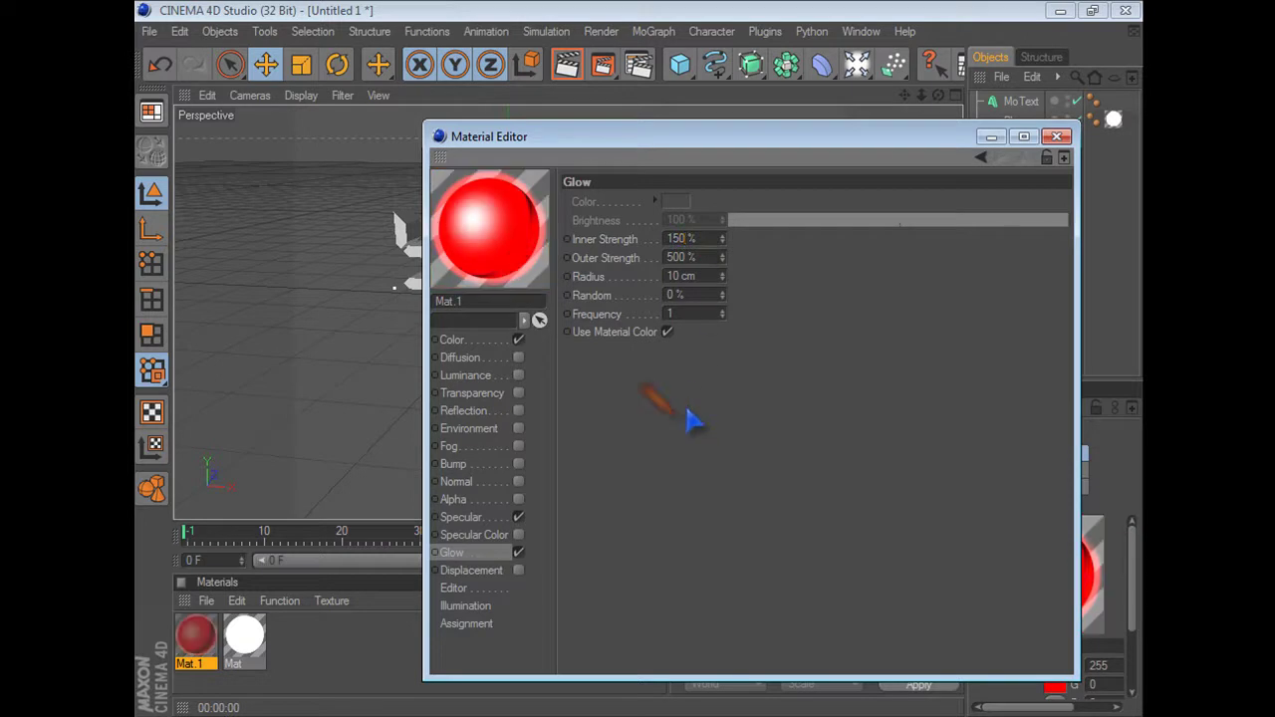
click(707, 241)
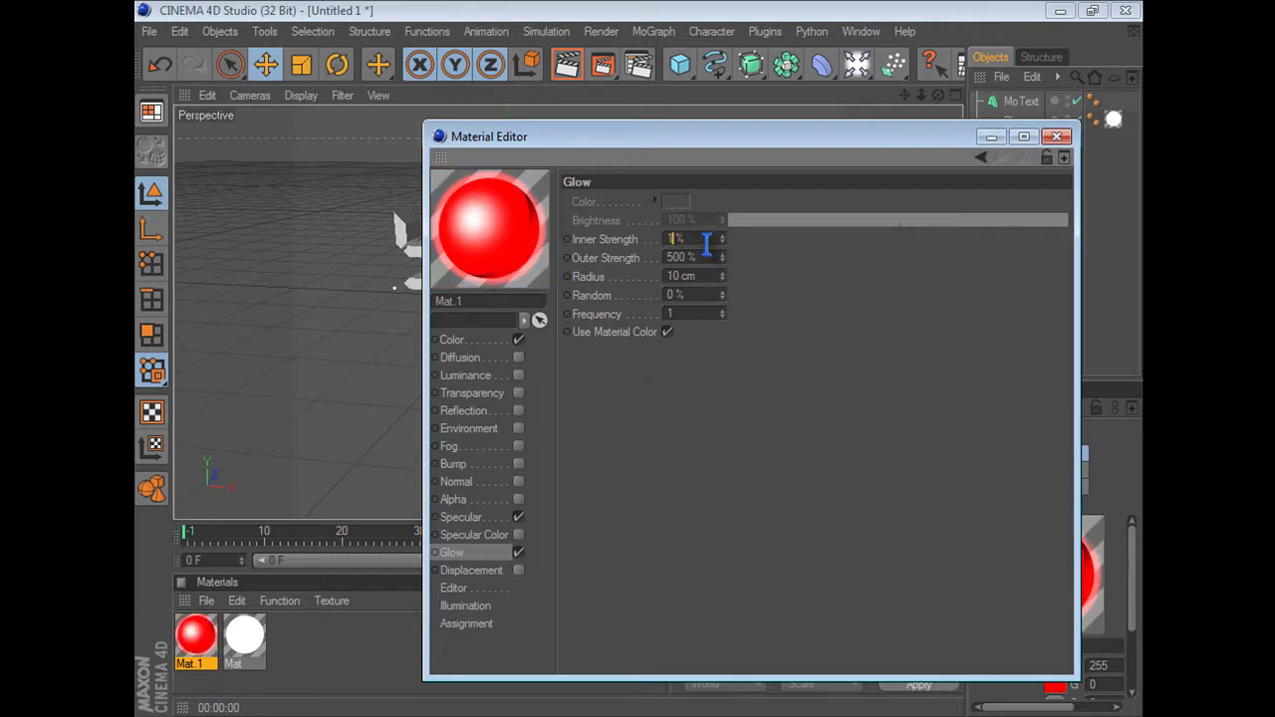
text(115)
click(696, 370)
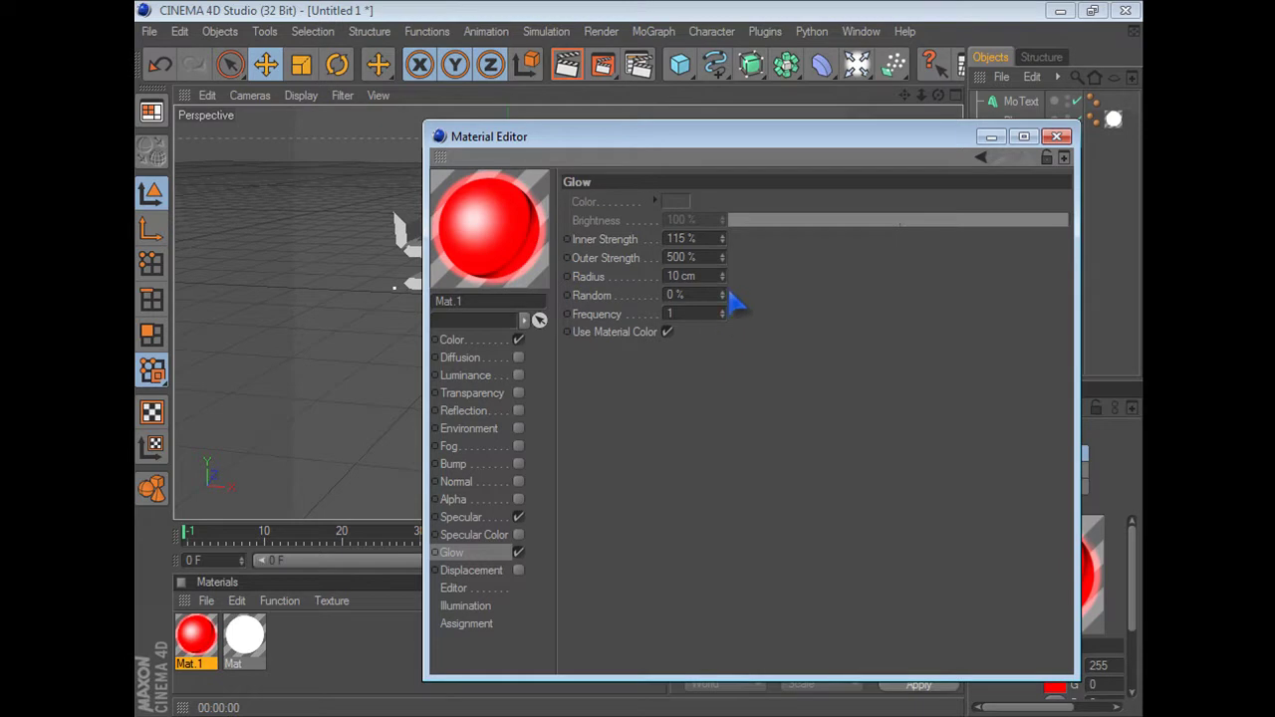
Set the glow Radius to 100 cm.
click(683, 276)
key(BackSpace)
key(BackSpace)
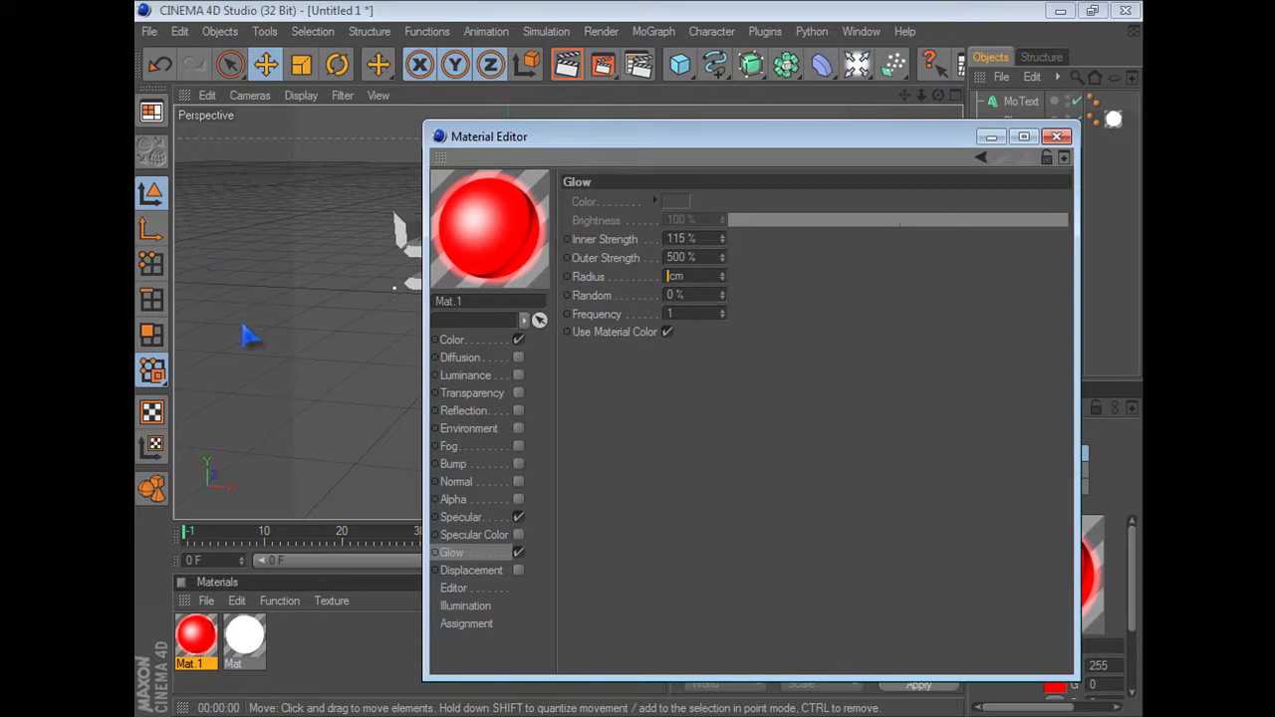
text(50)
key(Return)
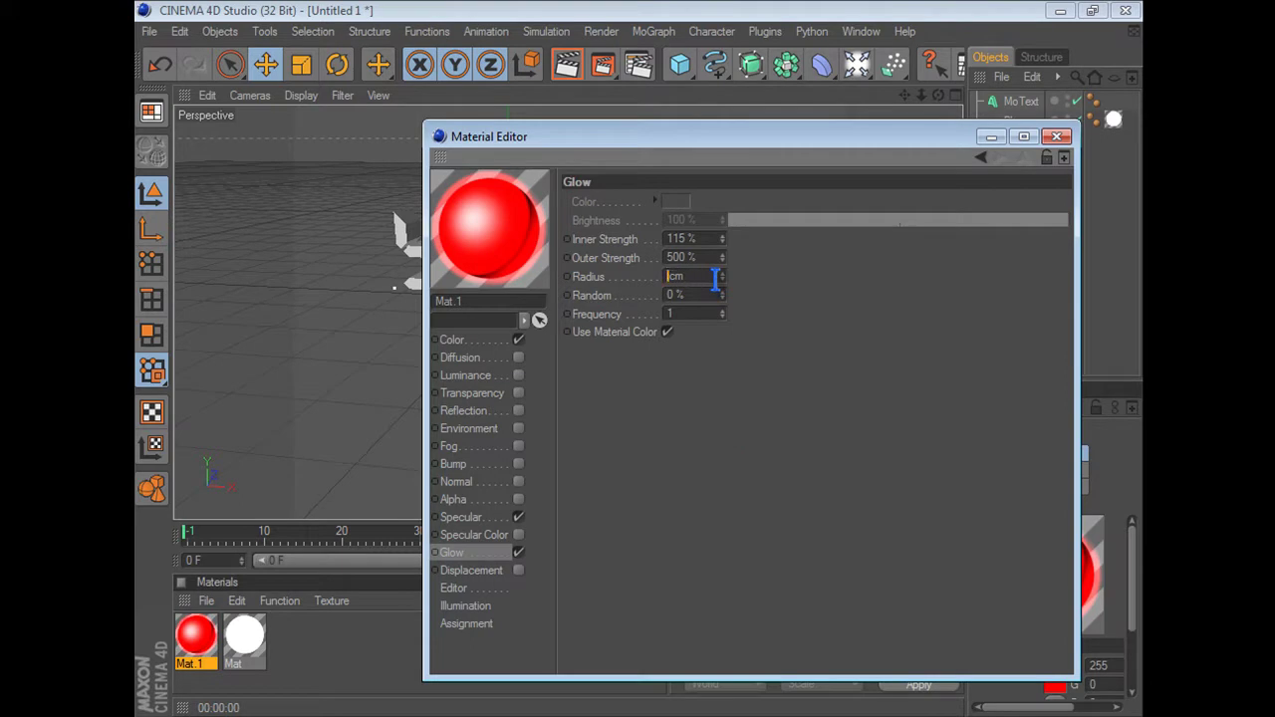
text(100)
key(Return)
Set Mat.1's Specular mode to Plastic and close the Material Editor.
click(475, 520)
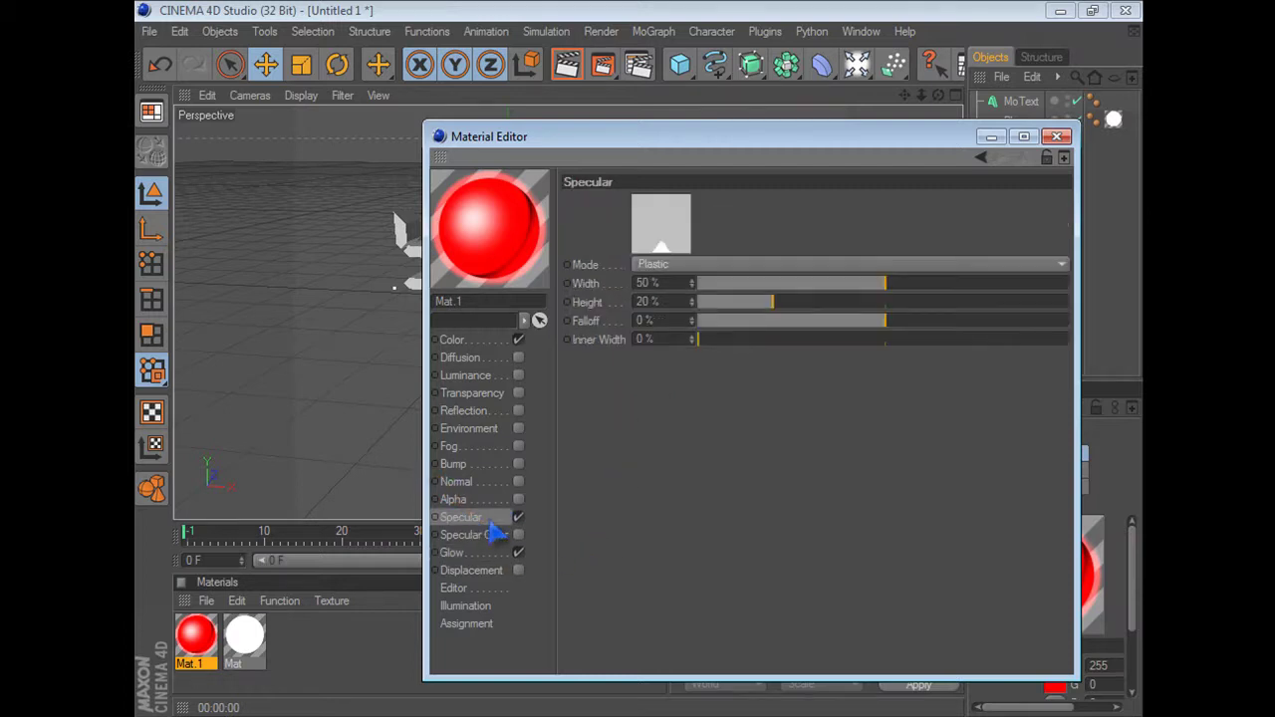
click(1051, 265)
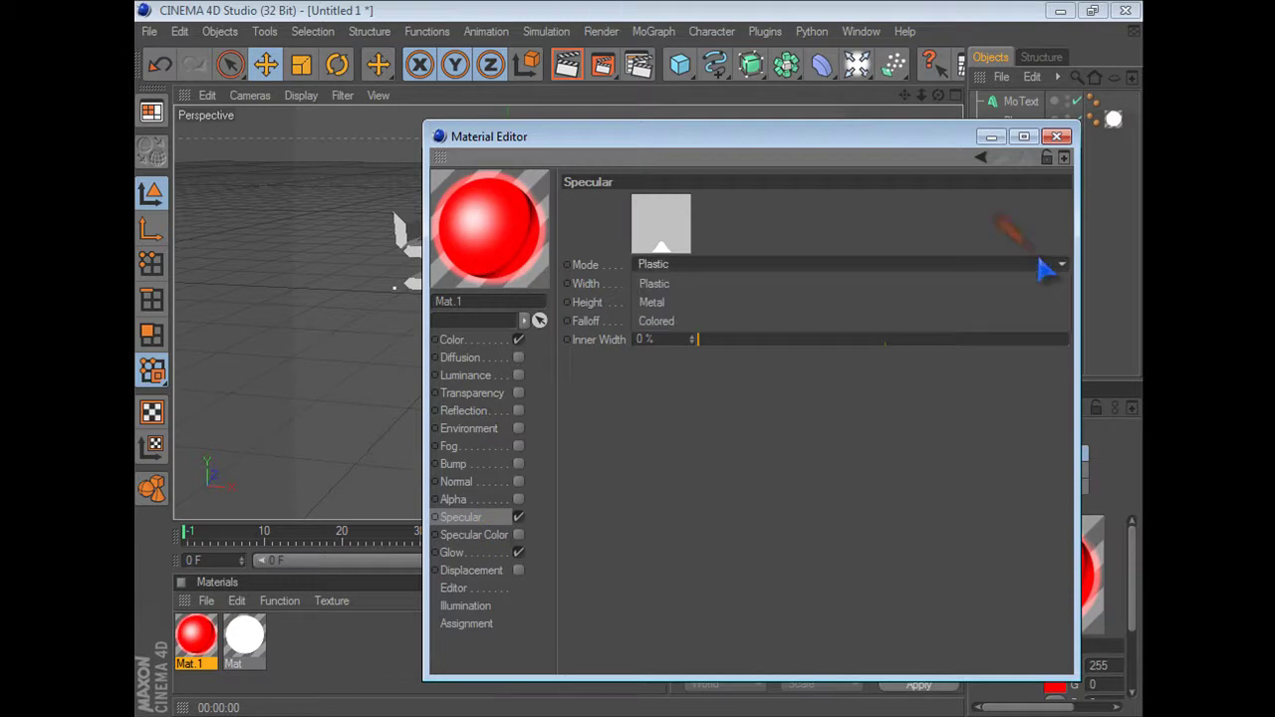
click(725, 302)
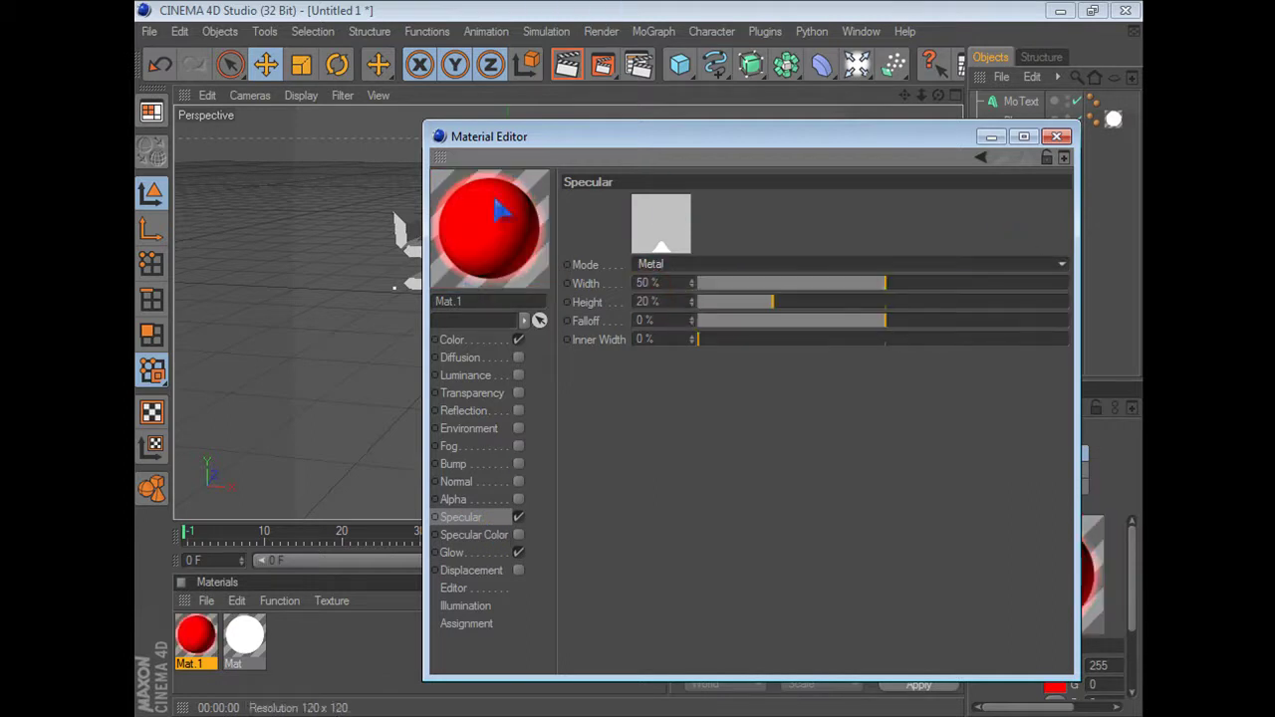
click(669, 264)
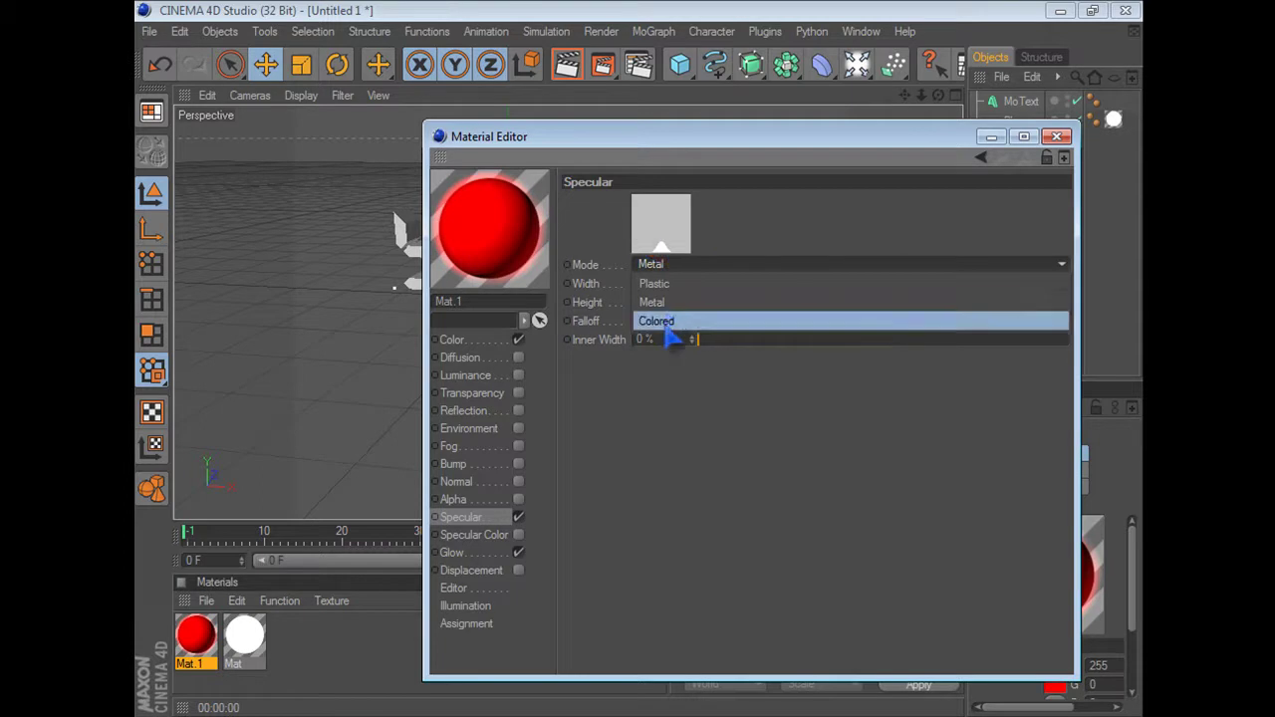
click(643, 320)
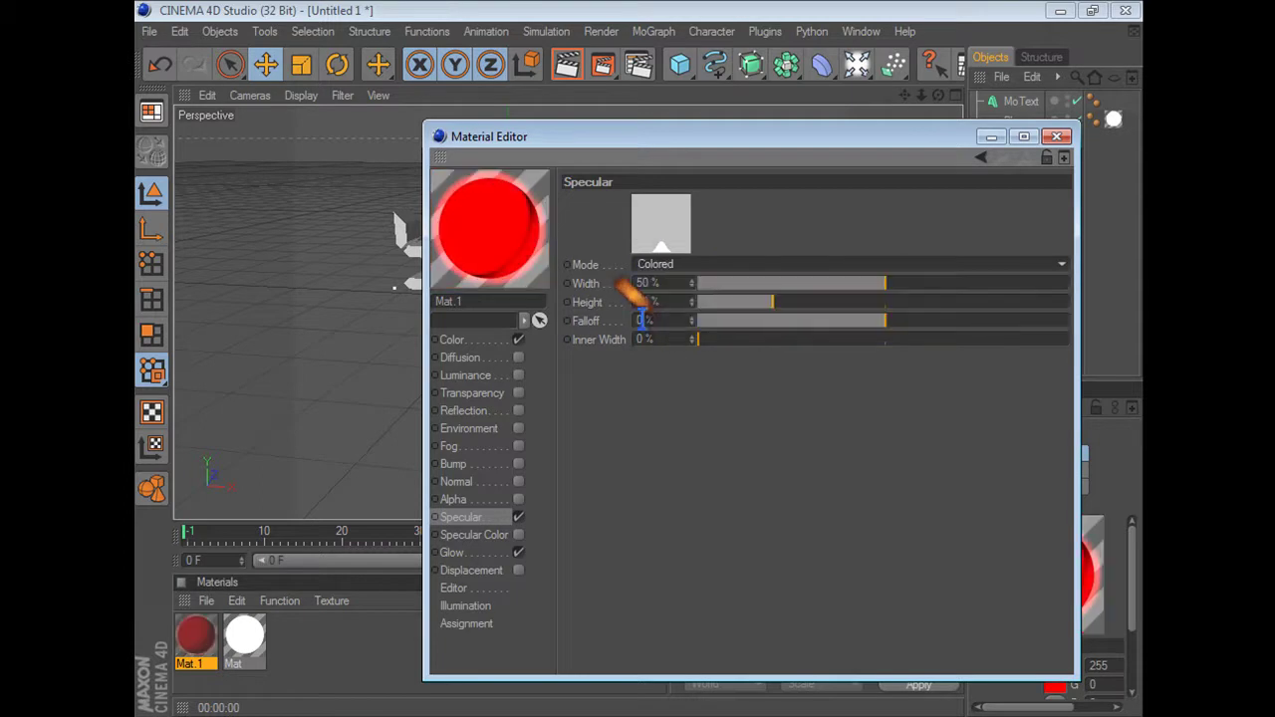
click(753, 265)
click(737, 283)
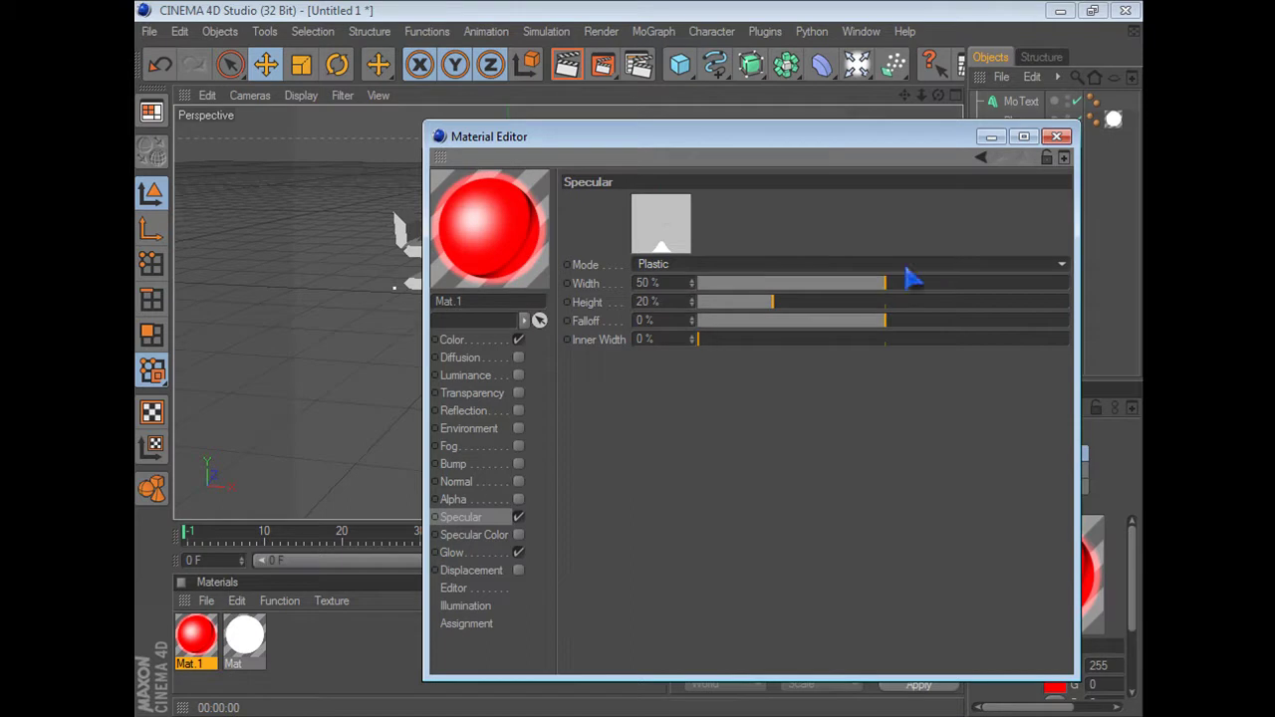
click(1056, 137)
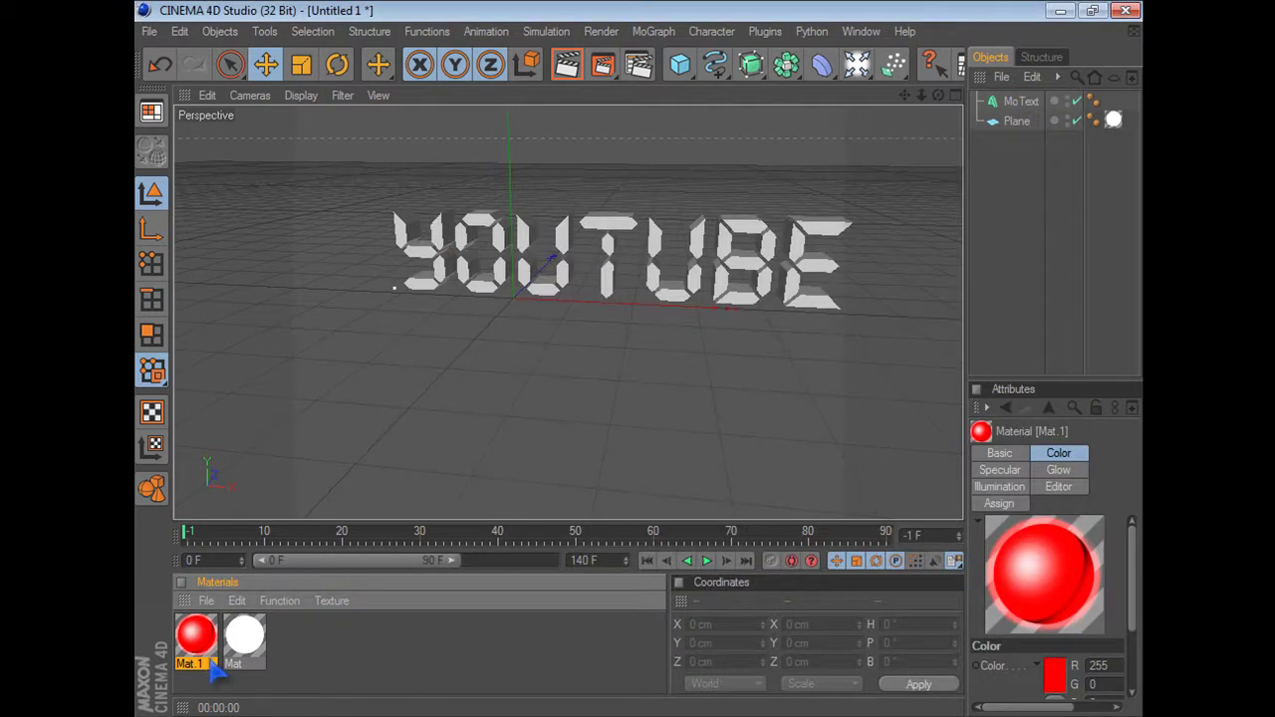
Apply Mat.1 to the YOUTUBE MoText and add a Floor object.
drag(196, 634, 428, 393)
drag(528, 231, 528, 231)
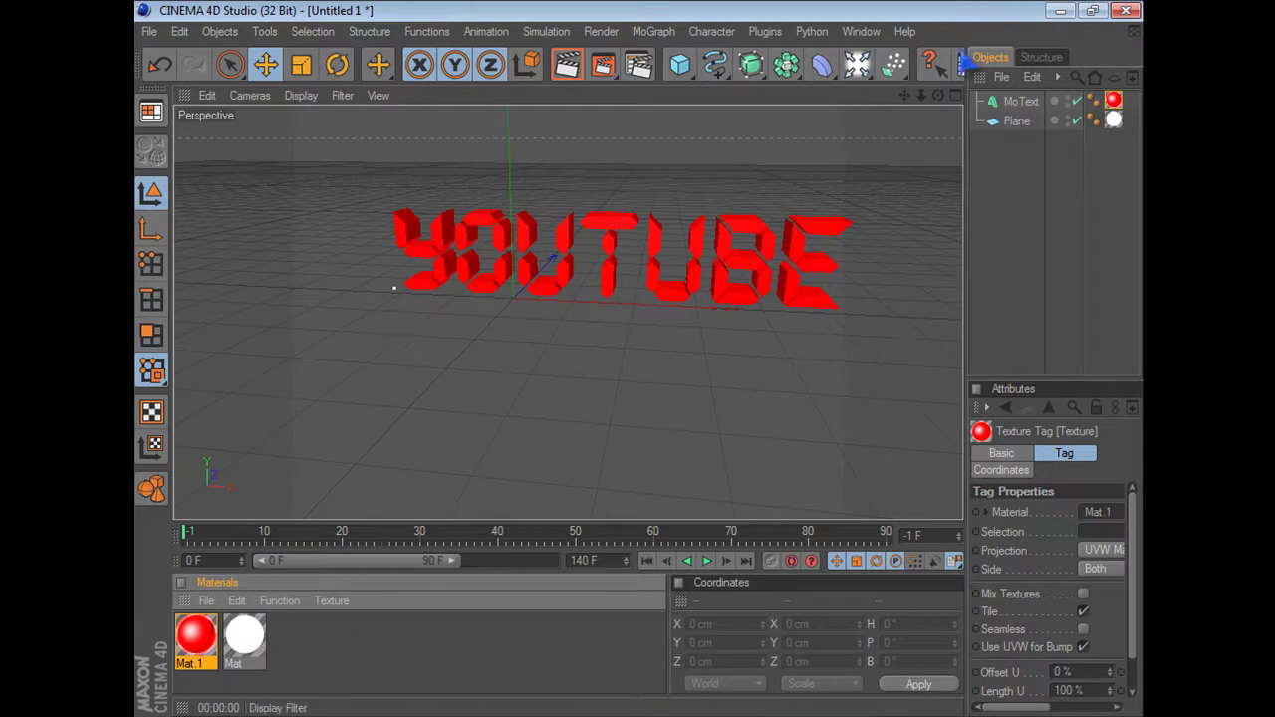
click(868, 75)
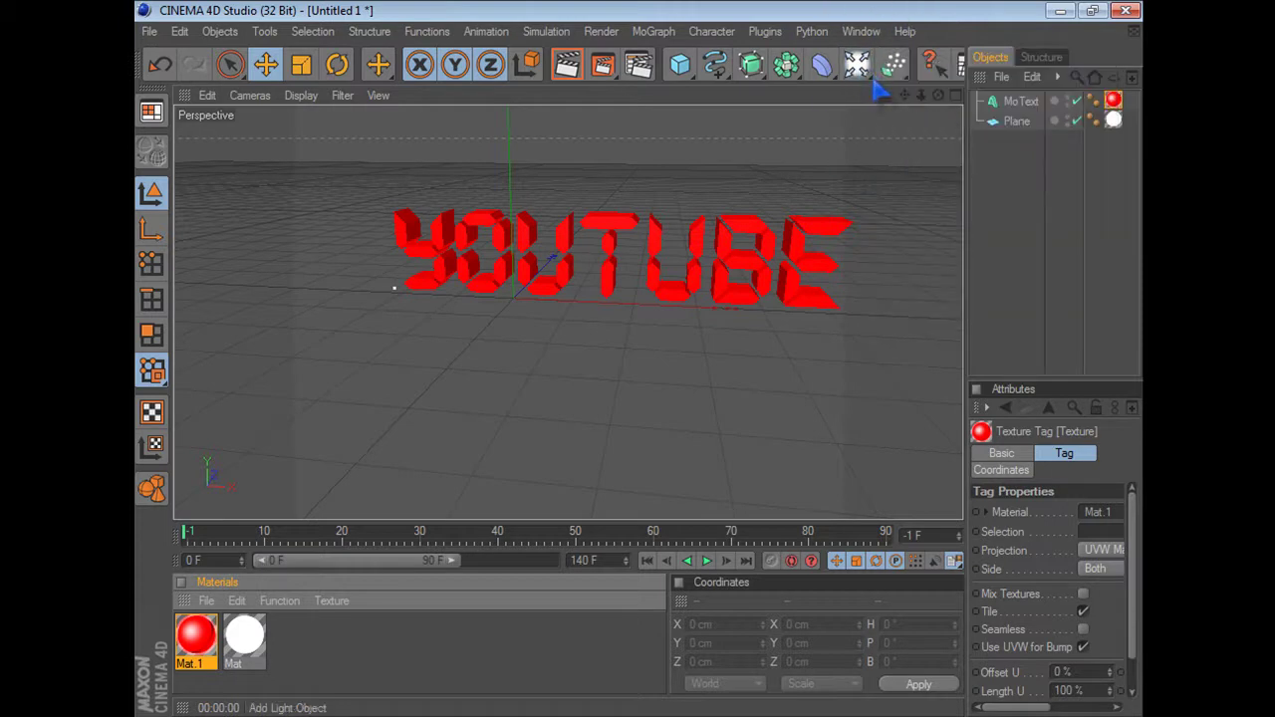
click(871, 80)
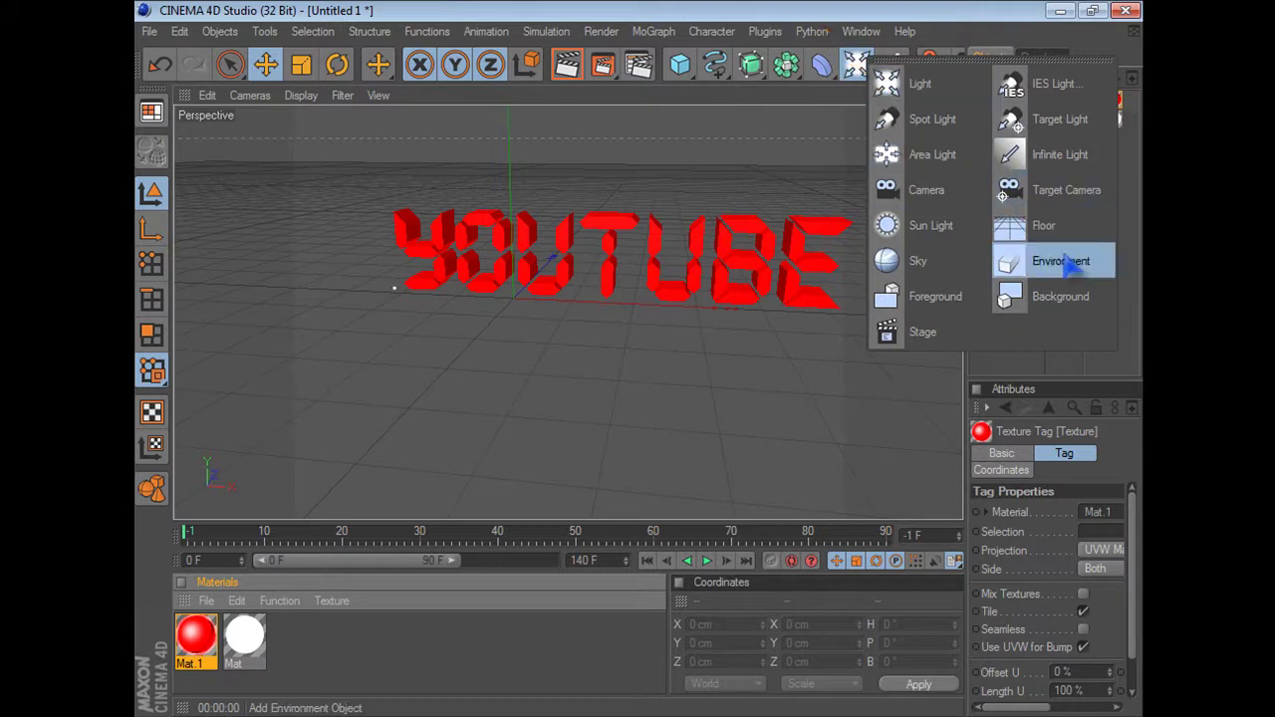
click(1043, 225)
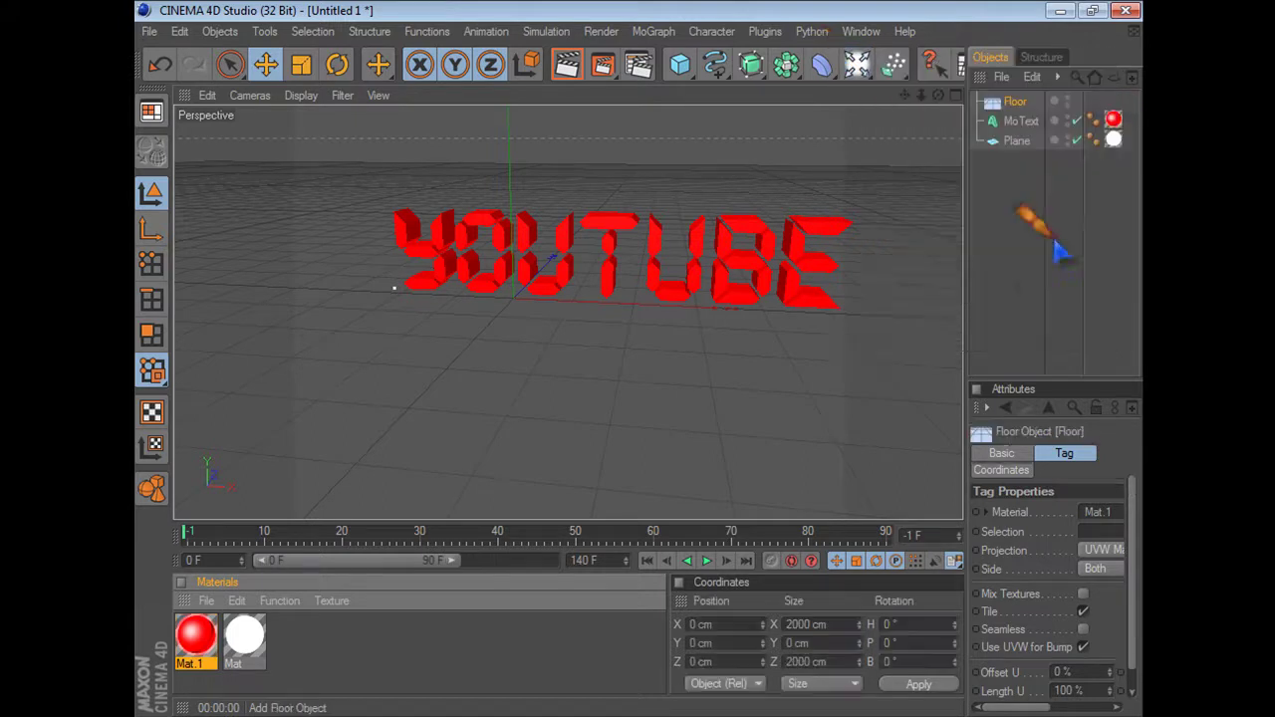
Raise the floor beneath the text and render a viewport preview.
drag(712, 418, 711, 338)
drag(519, 242, 517, 289)
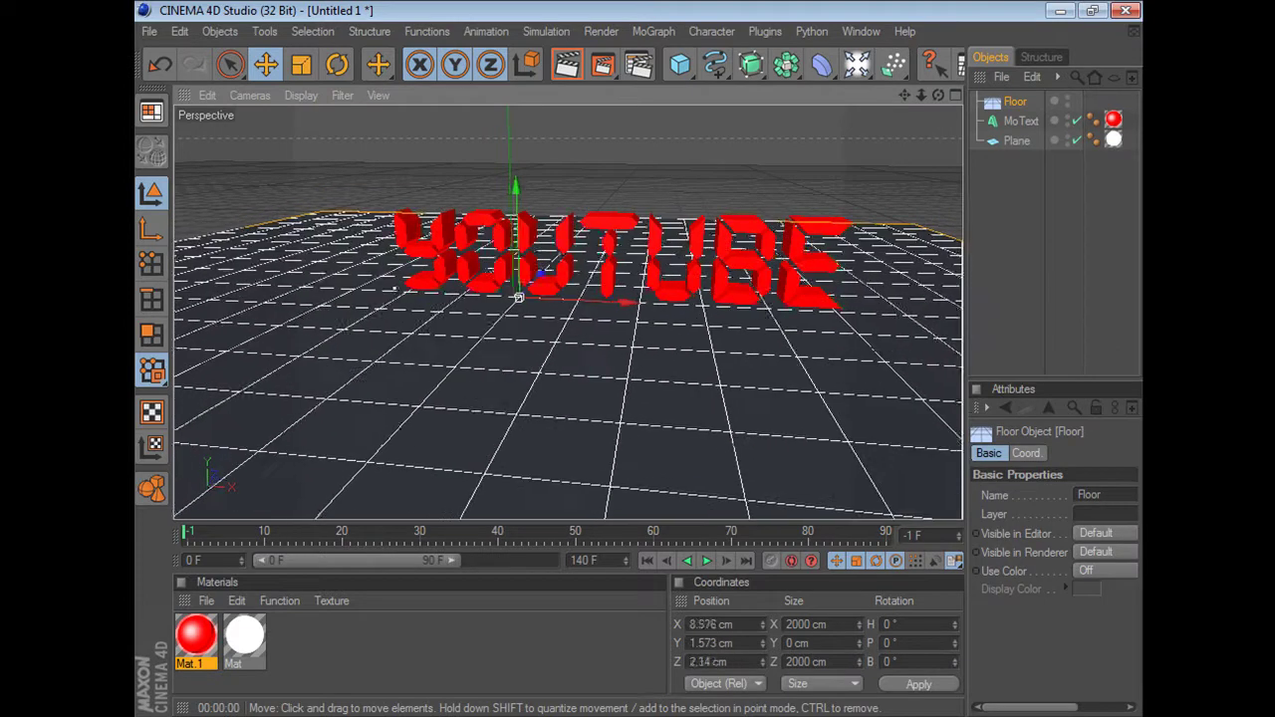
click(566, 155)
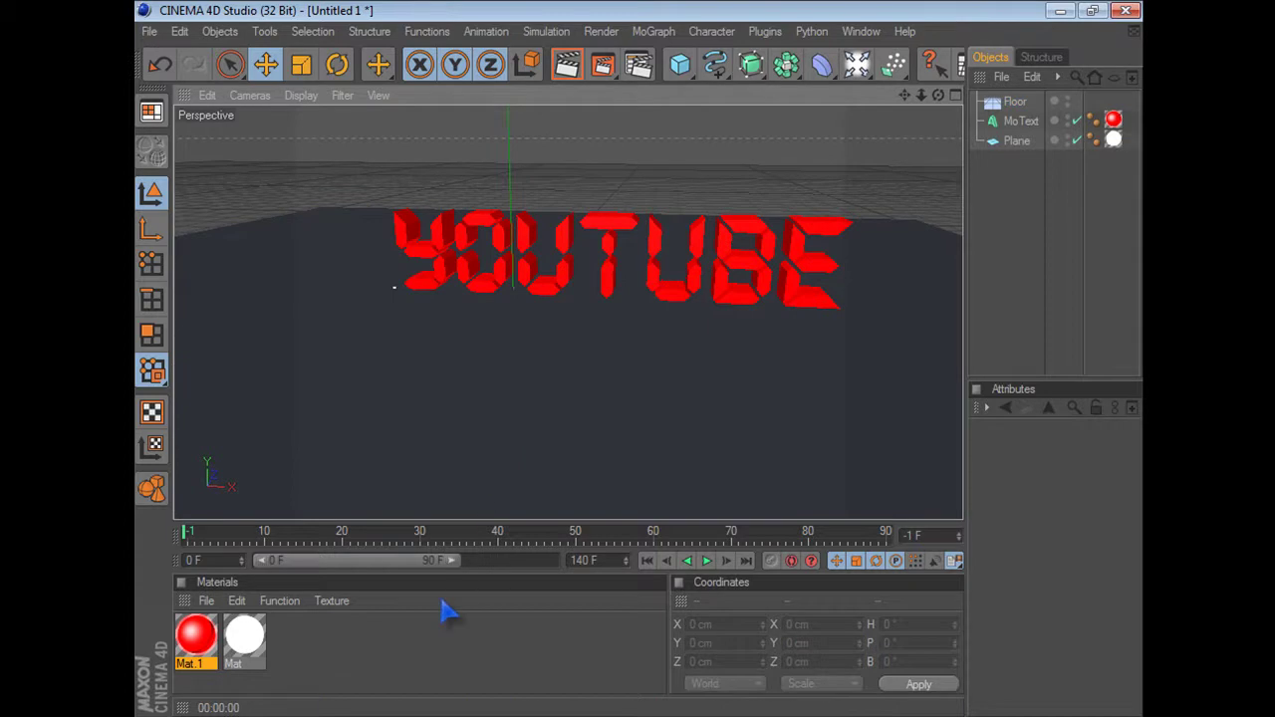
key(ctrl+r)
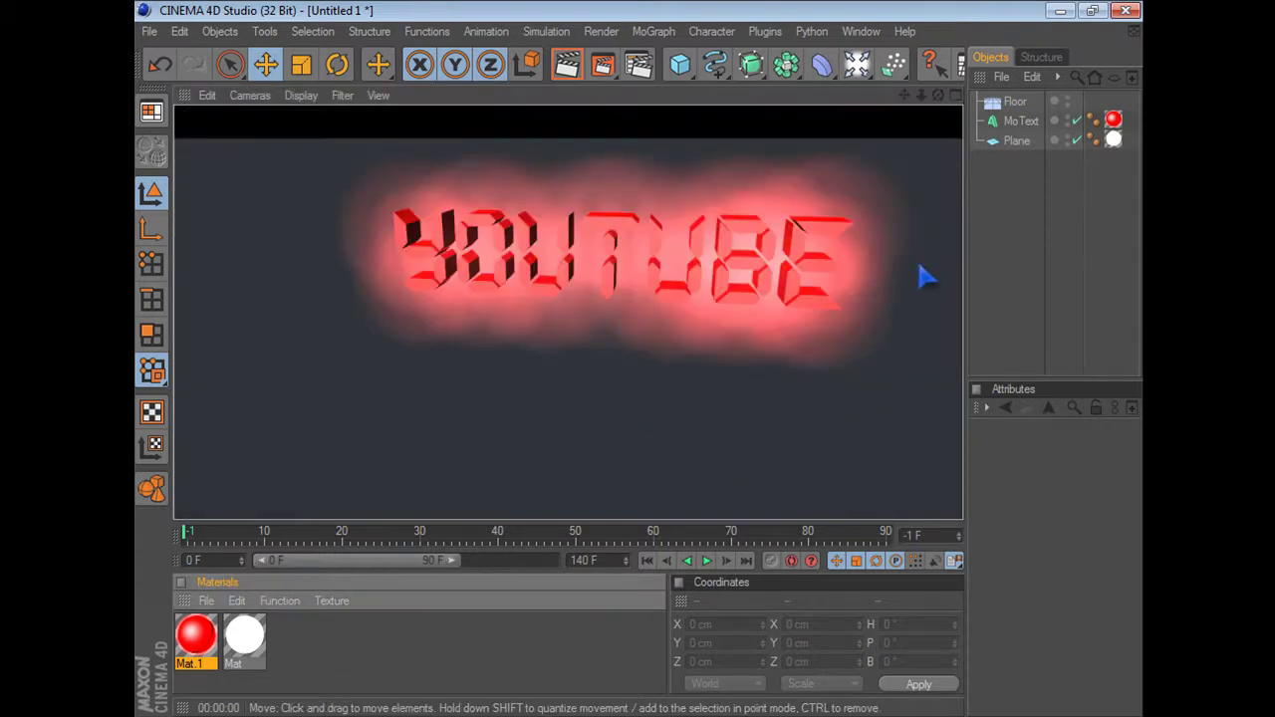
Reduce Mat.1's glow Radius to 10 cm and render a test preview.
click(893, 164)
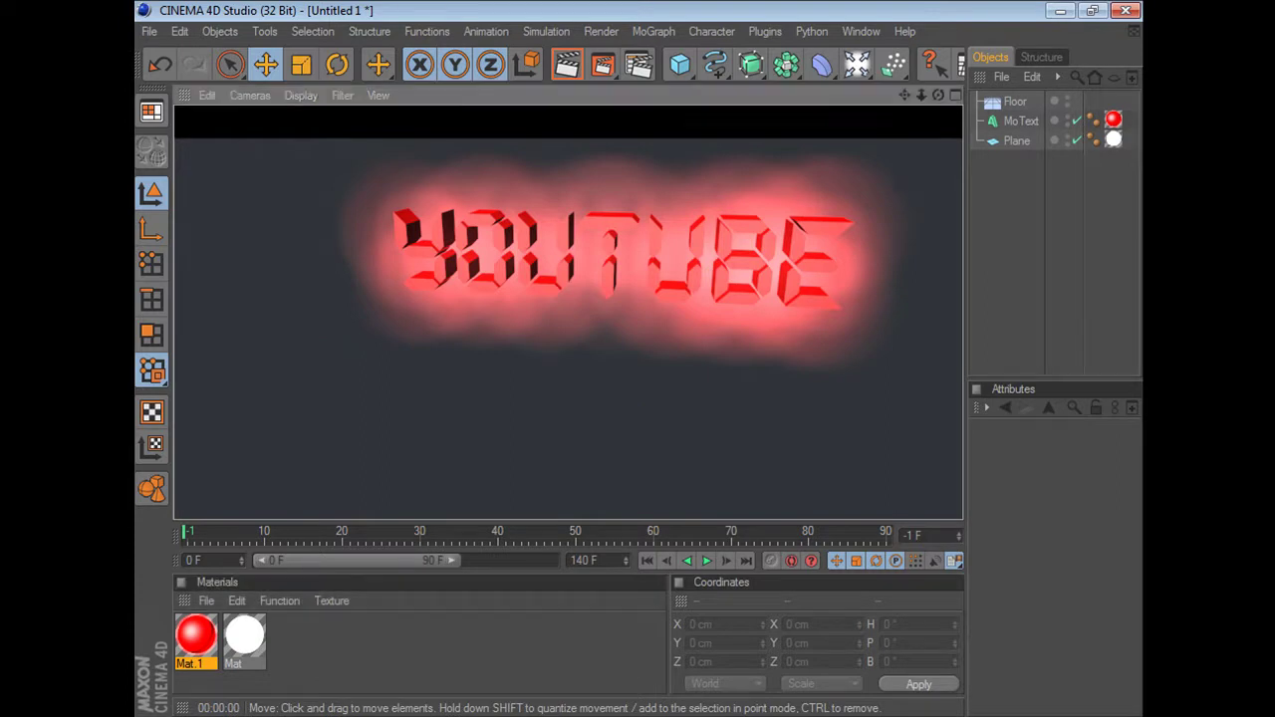
click(196, 638)
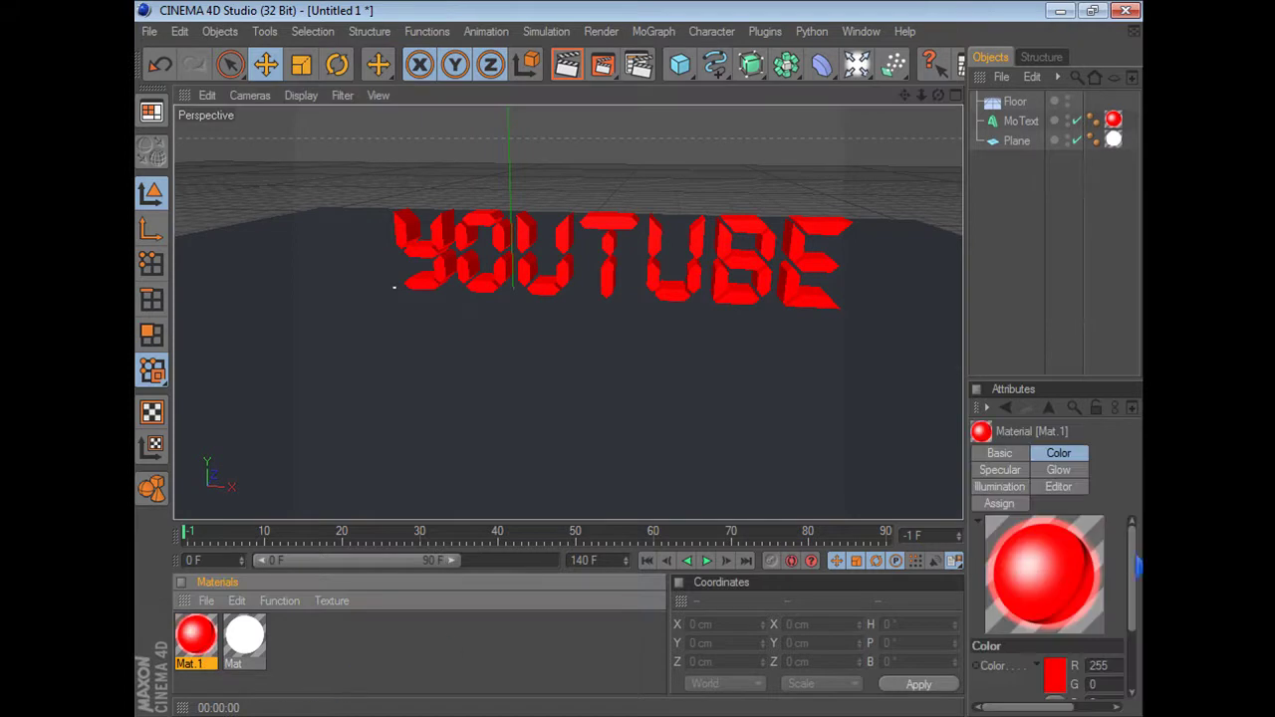
click(1057, 469)
drag(1135, 573, 1133, 639)
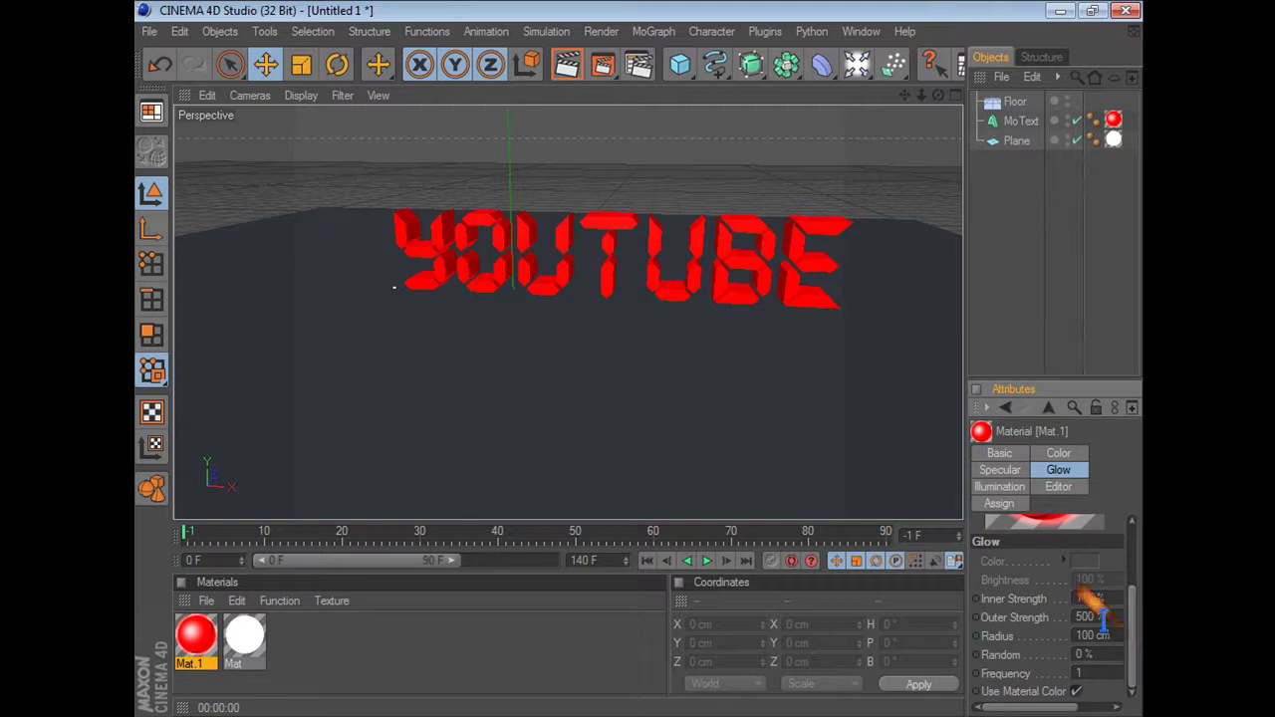
click(1118, 636)
key(Return)
click(510, 642)
key(ctrl+r)
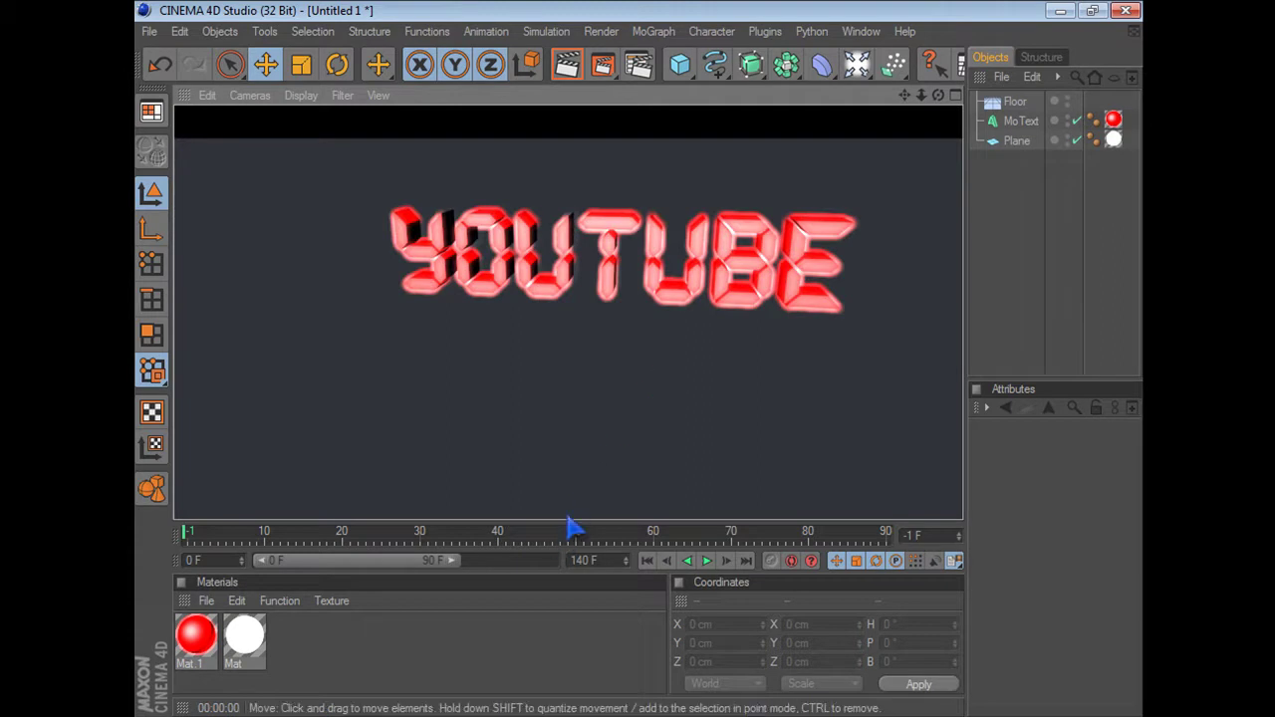
Nudge the Floor slightly and render another preview.
click(650, 456)
drag(727, 388, 700, 396)
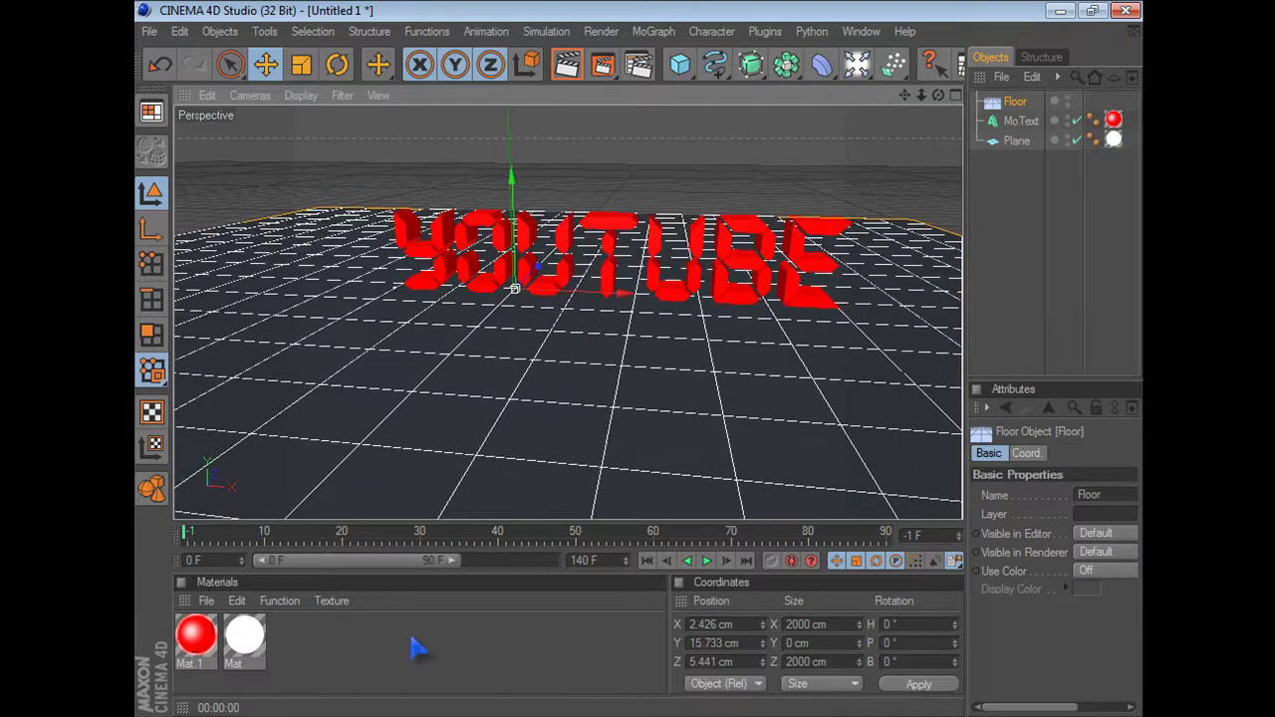
key(ctrl+r)
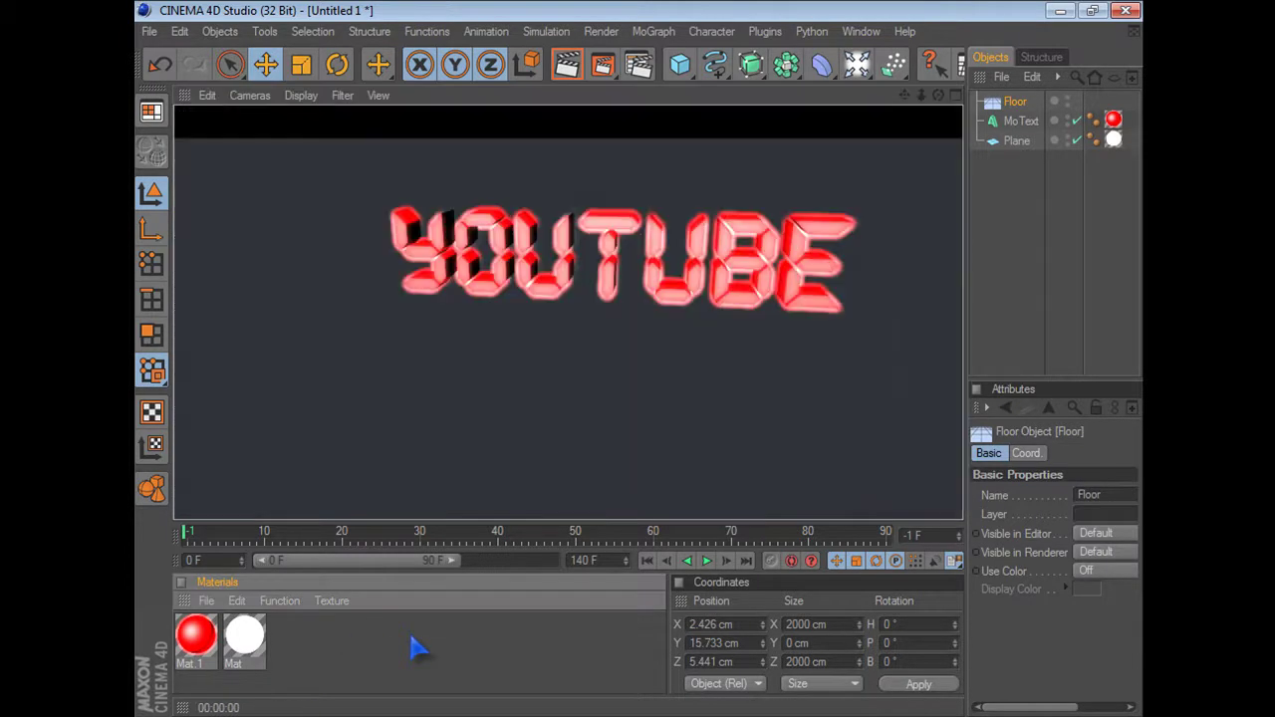
click(503, 443)
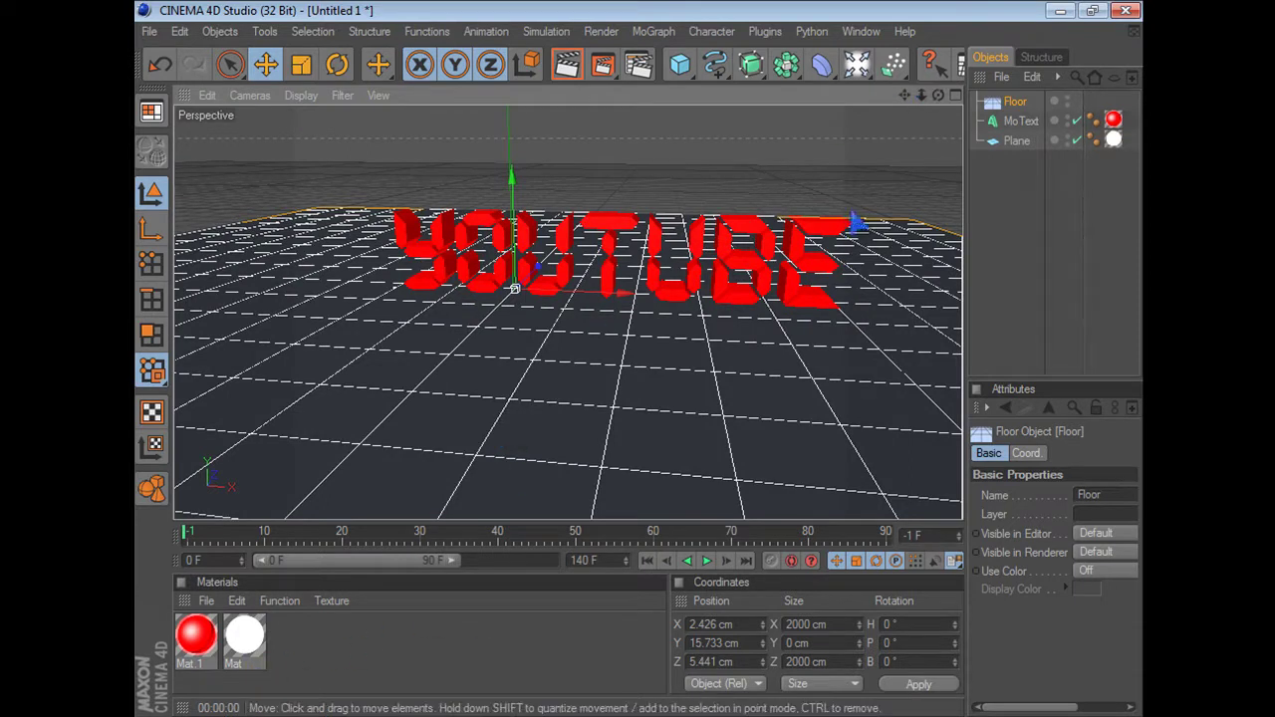
Create Mat.2 and set its colour to orange (R 255, G 136, B 70).
double_click(309, 647)
double_click(205, 639)
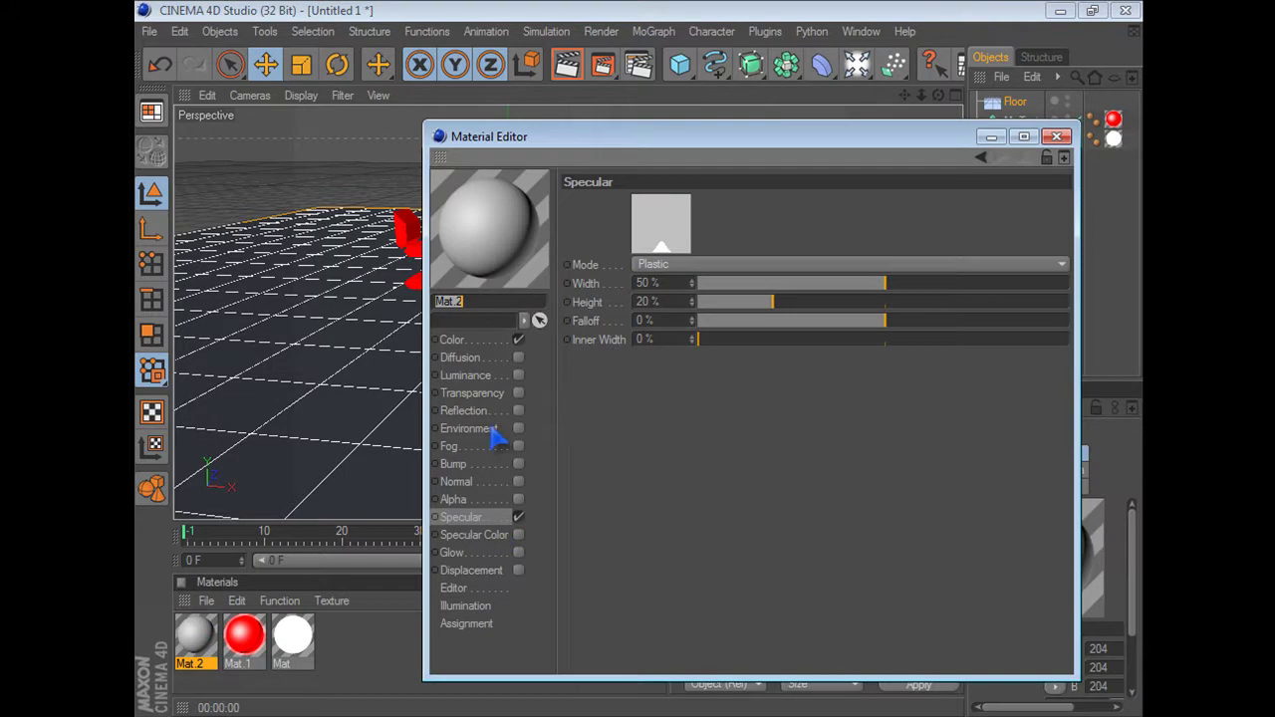
click(453, 342)
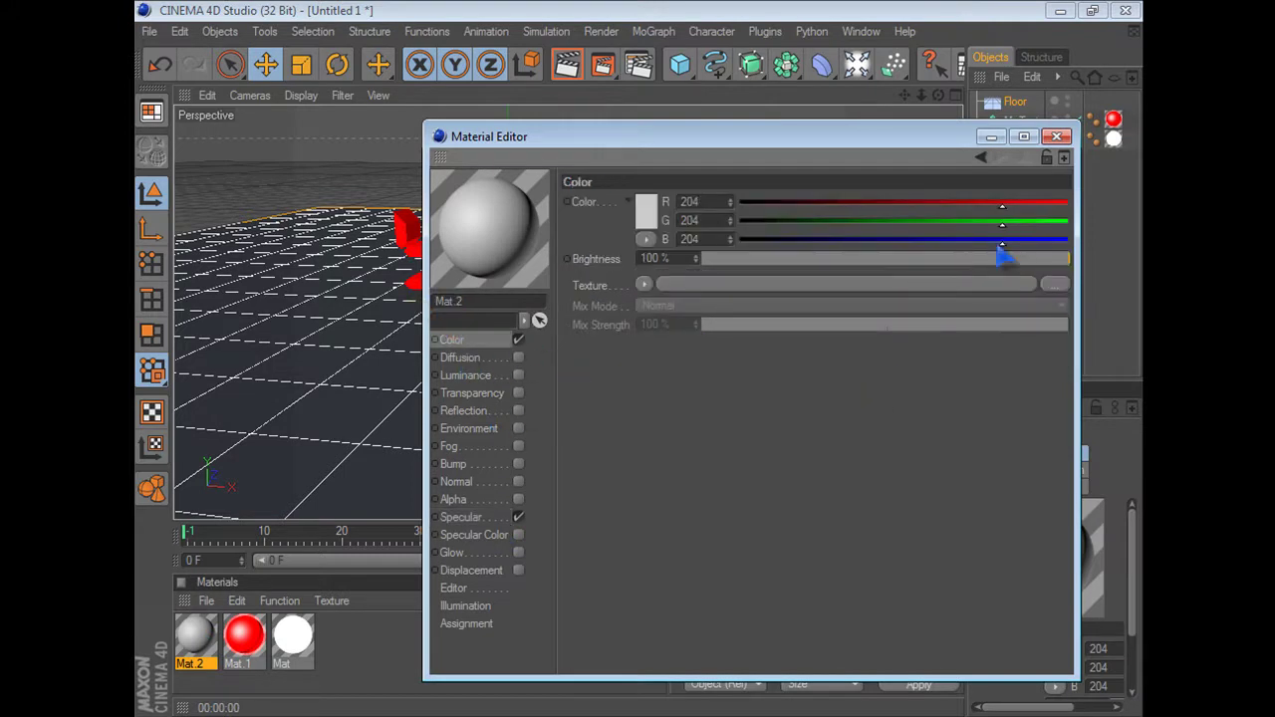
drag(1004, 249, 682, 287)
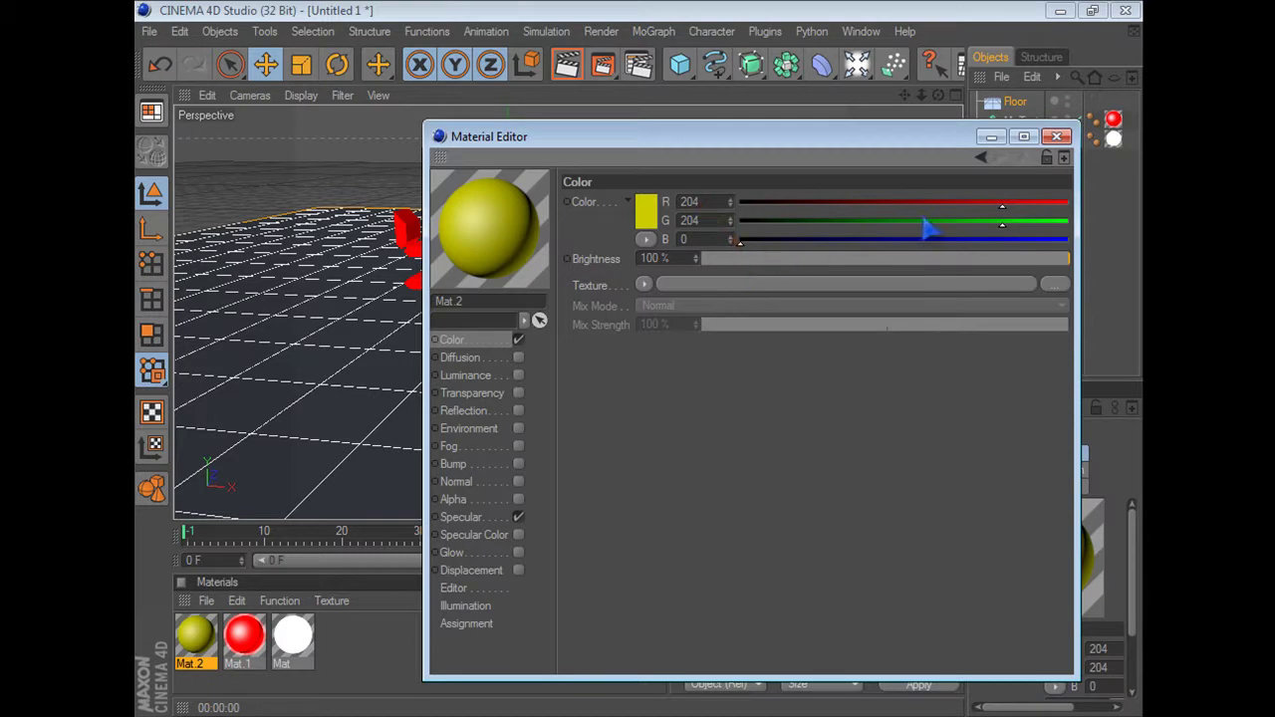
click(1000, 242)
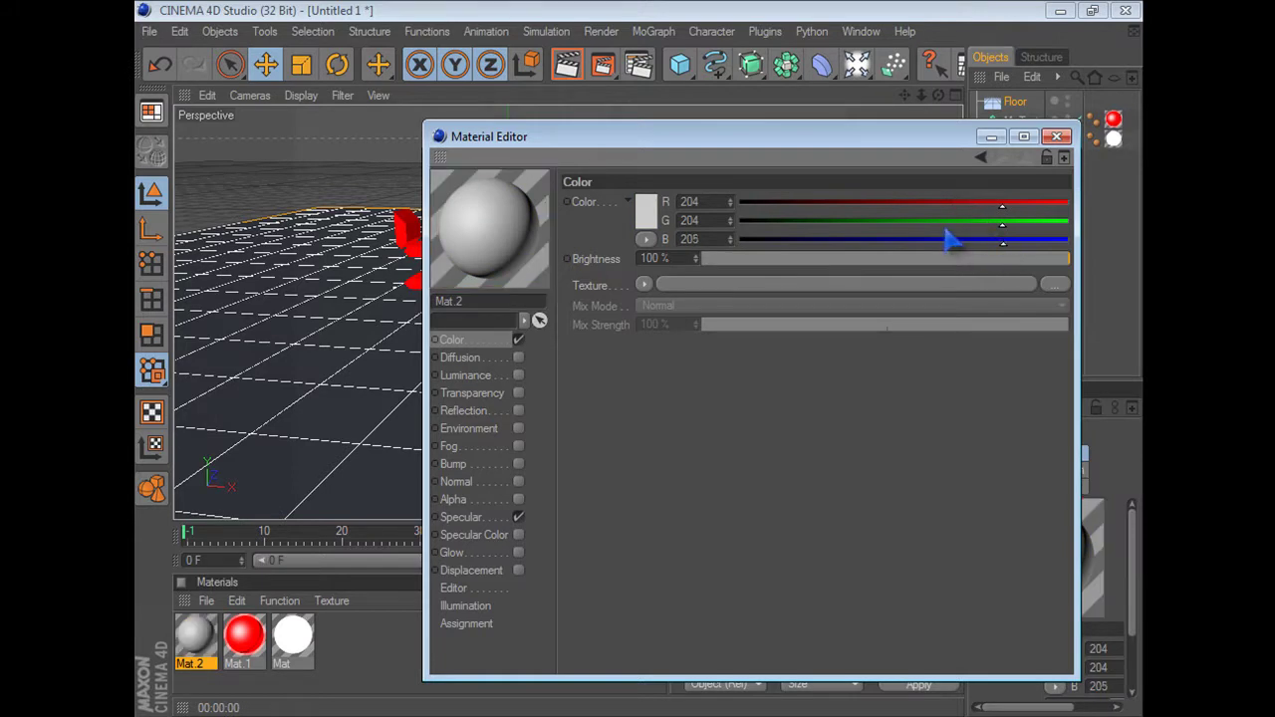
drag(1002, 223, 975, 225)
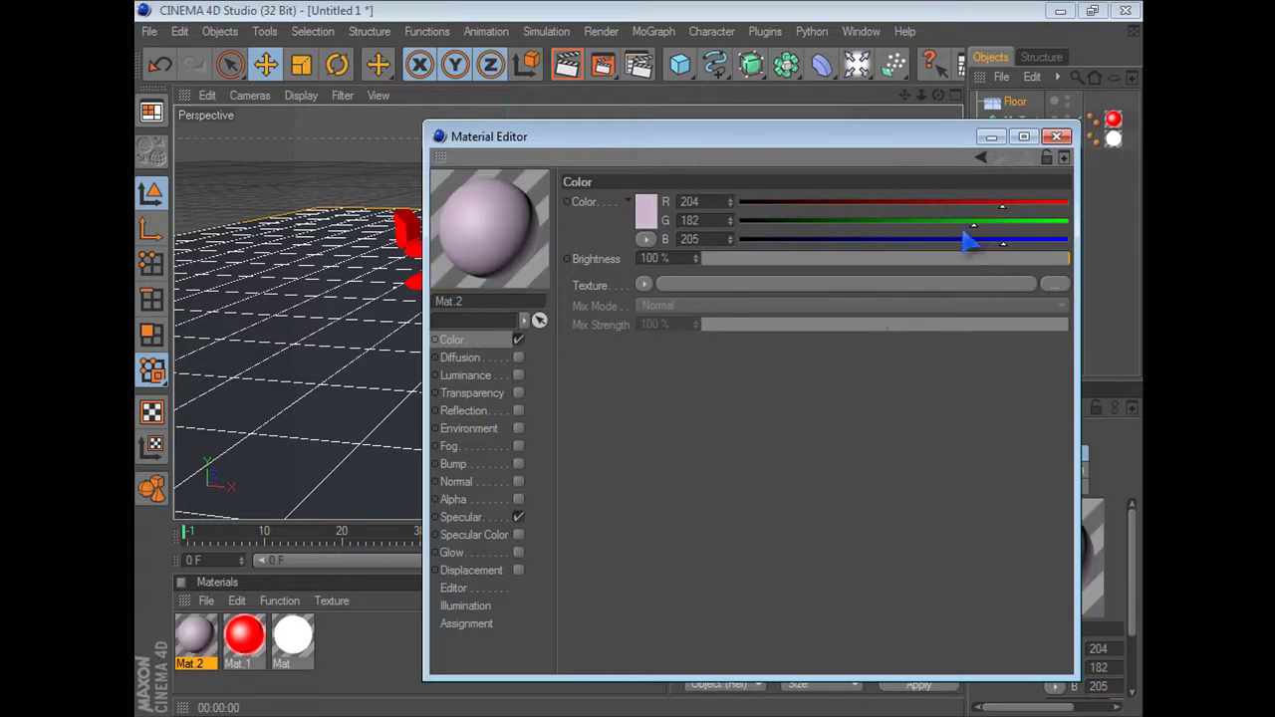
drag(973, 226, 998, 226)
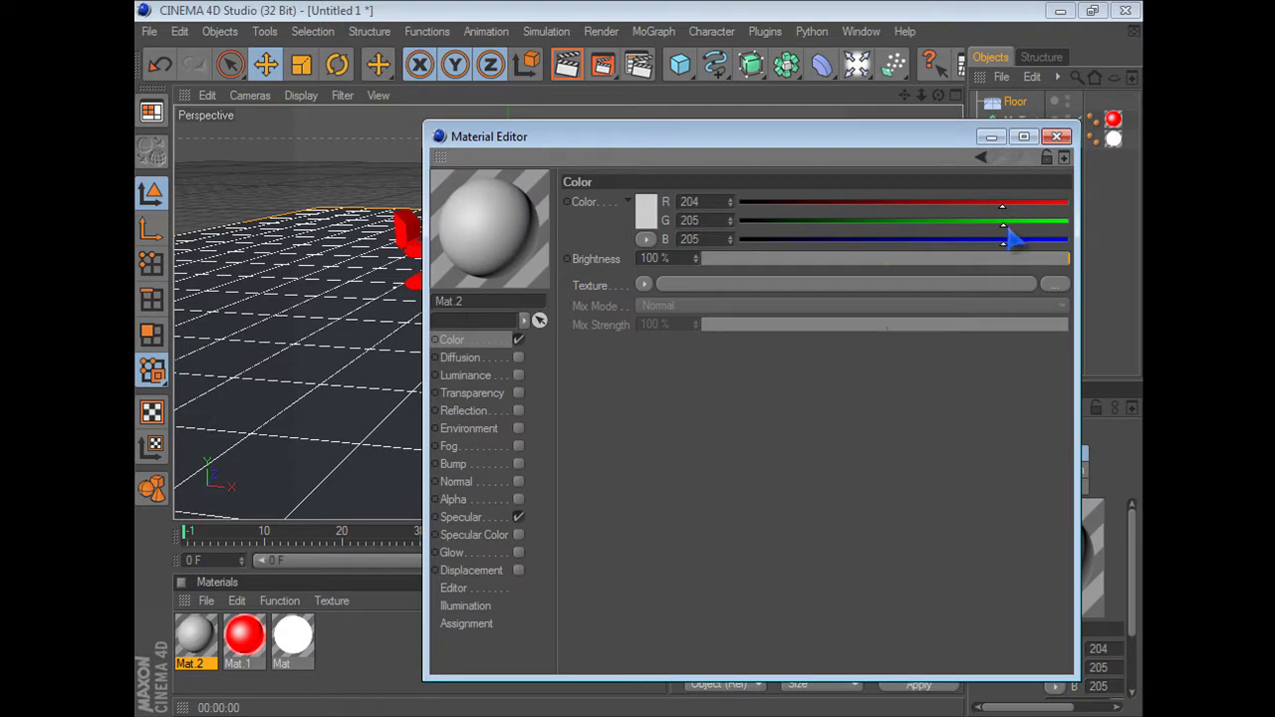
drag(1003, 231, 917, 235)
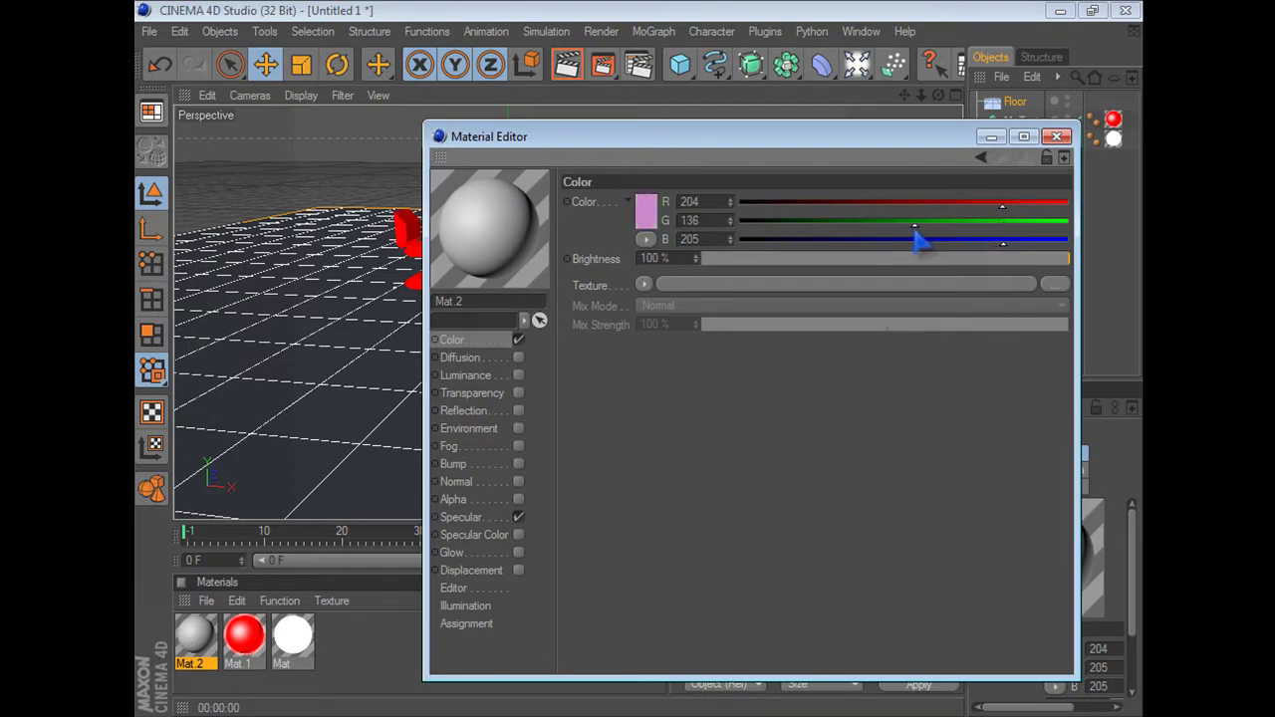
drag(1001, 209, 1069, 205)
drag(1004, 244, 1069, 245)
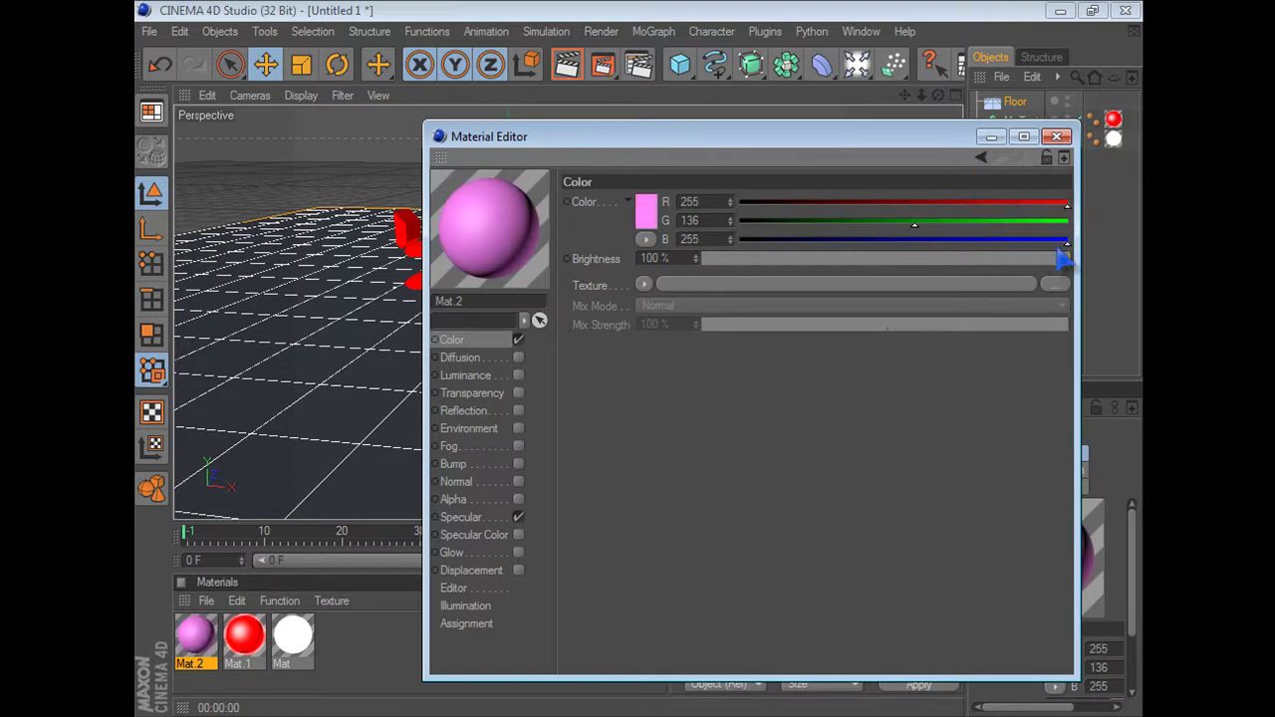
drag(942, 249, 865, 242)
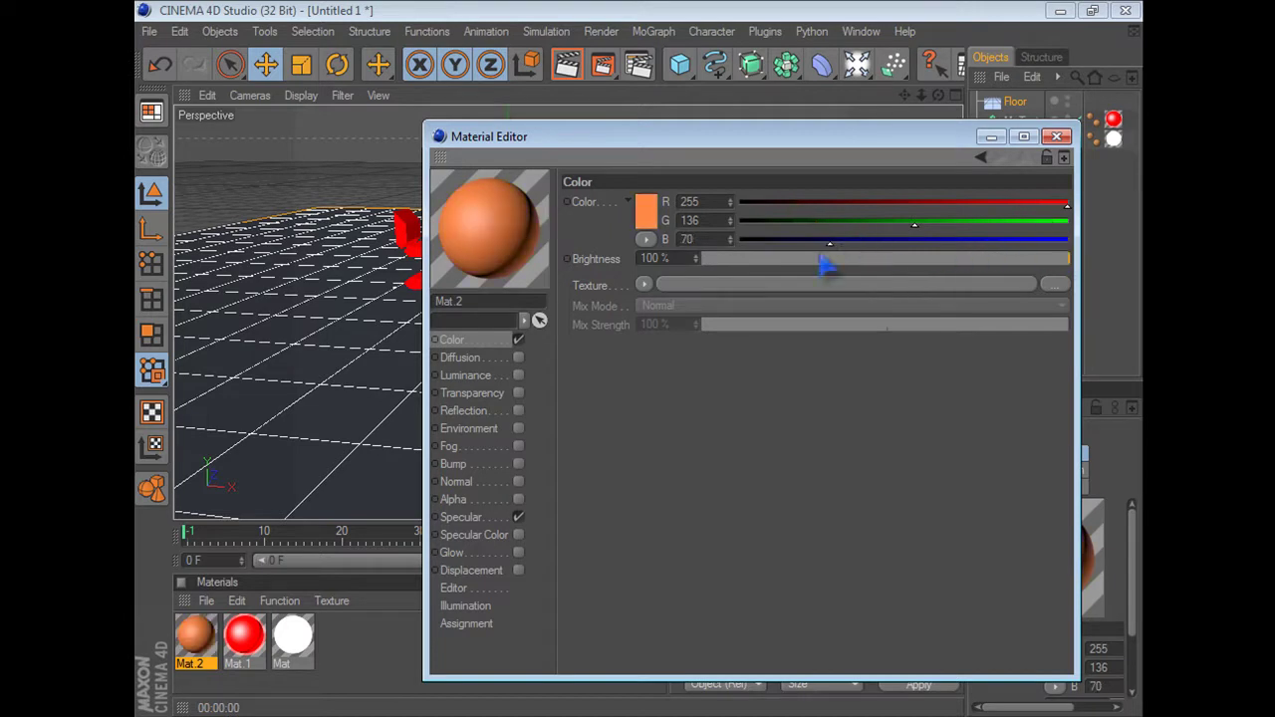
Set Mat.2's Brightness to 115%.
click(681, 258)
text(0)
key(Return)
click(690, 259)
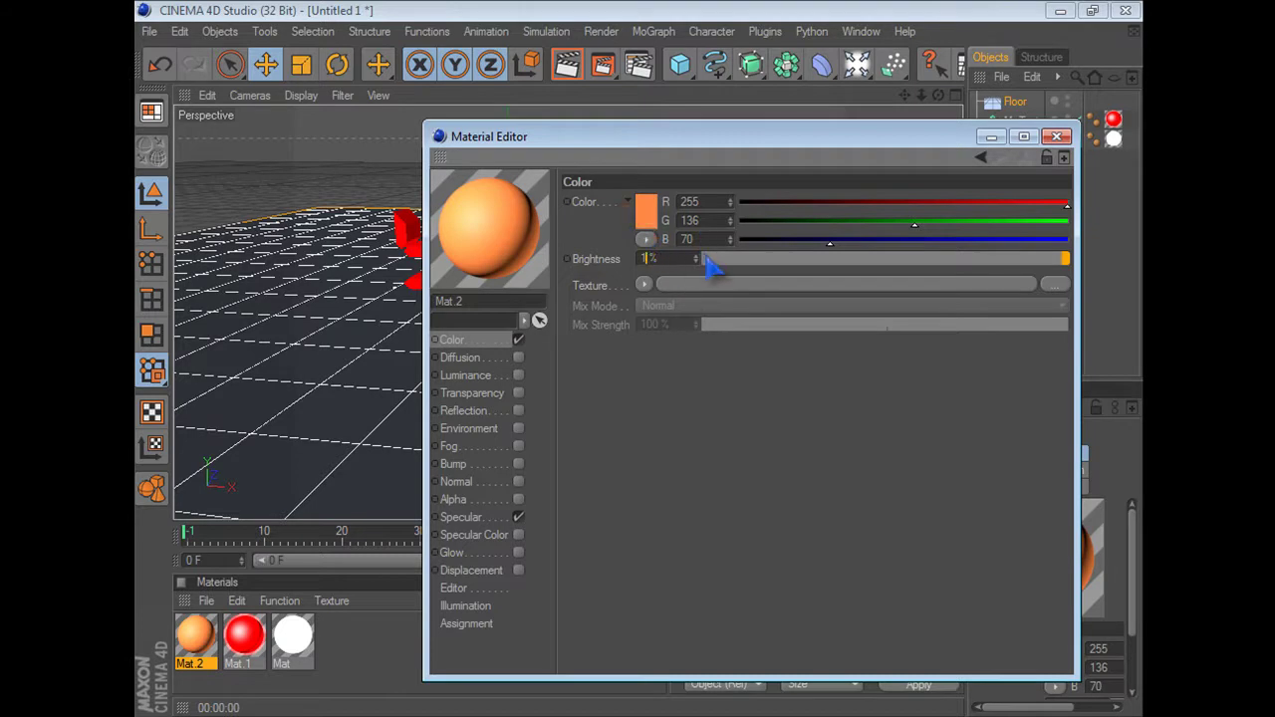
text(15 %)
key(Return)
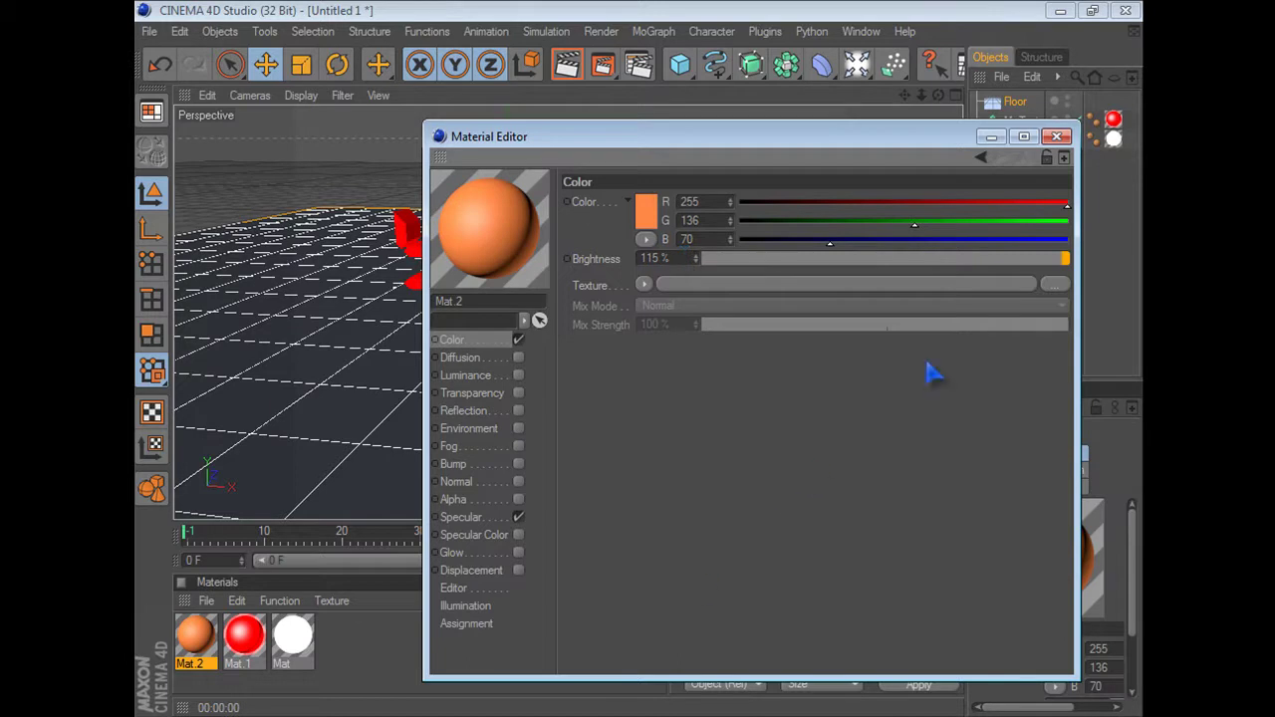
click(1056, 137)
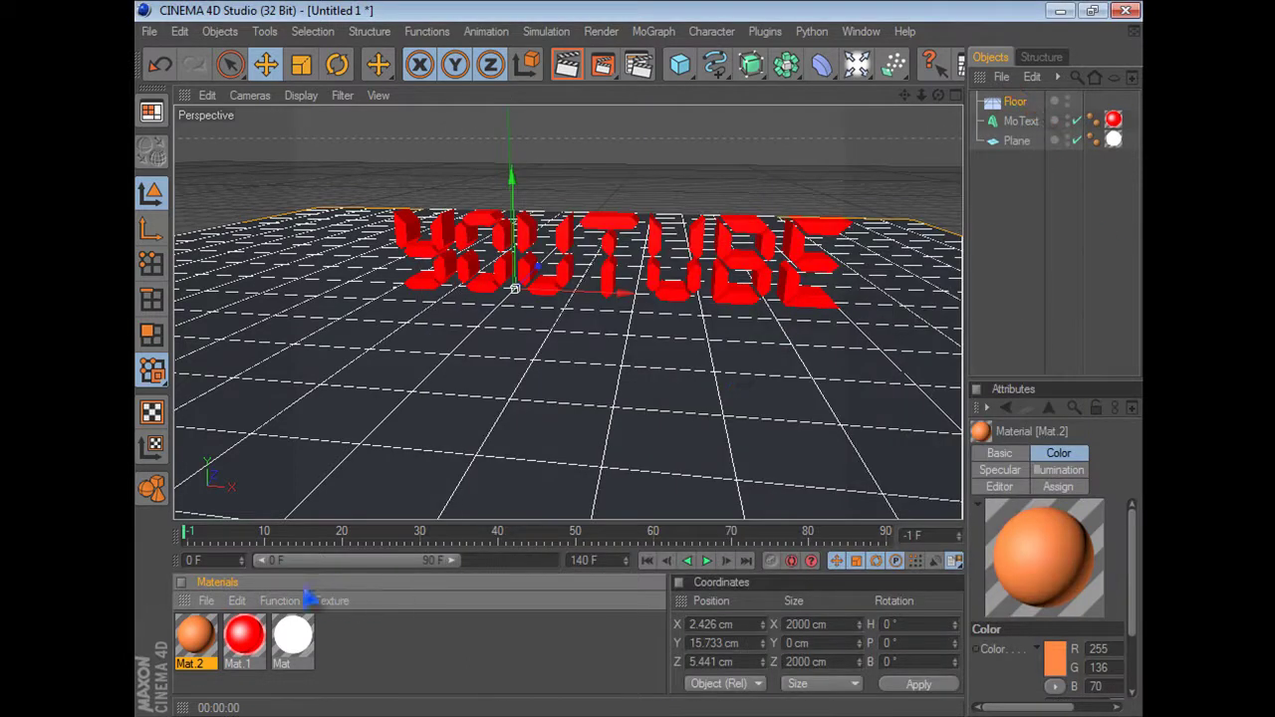
drag(196, 637, 337, 389)
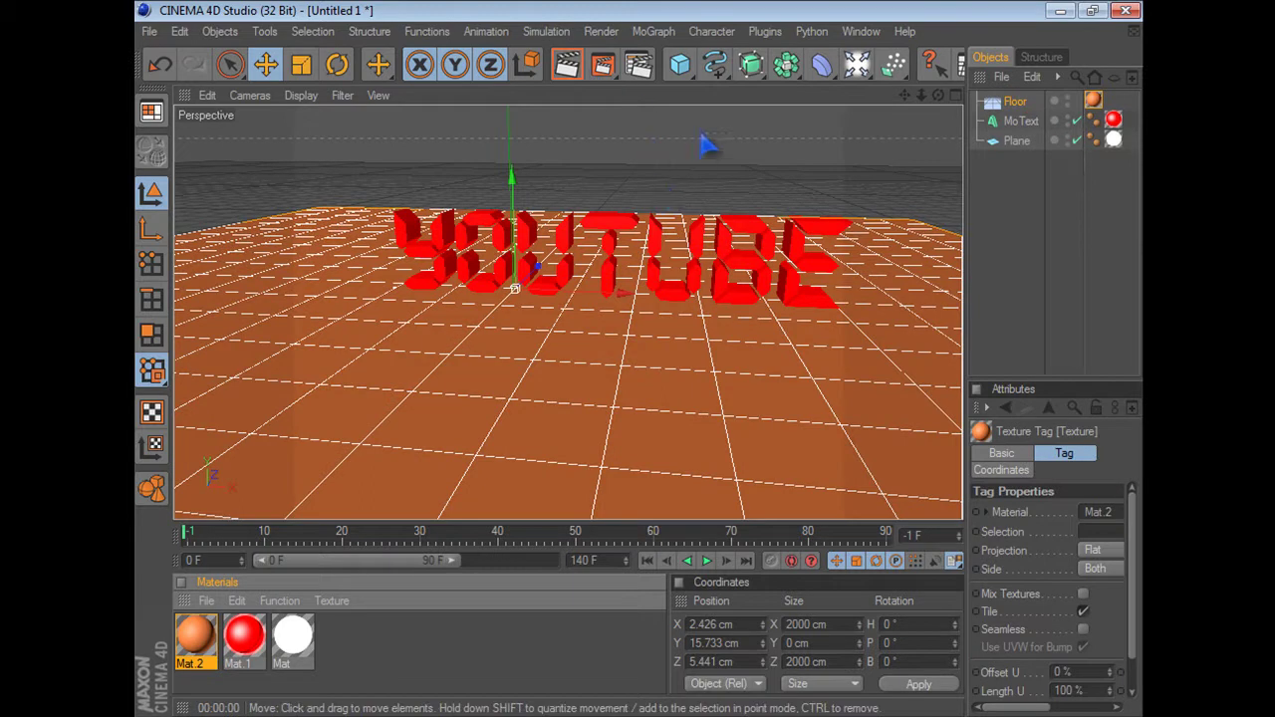
click(773, 167)
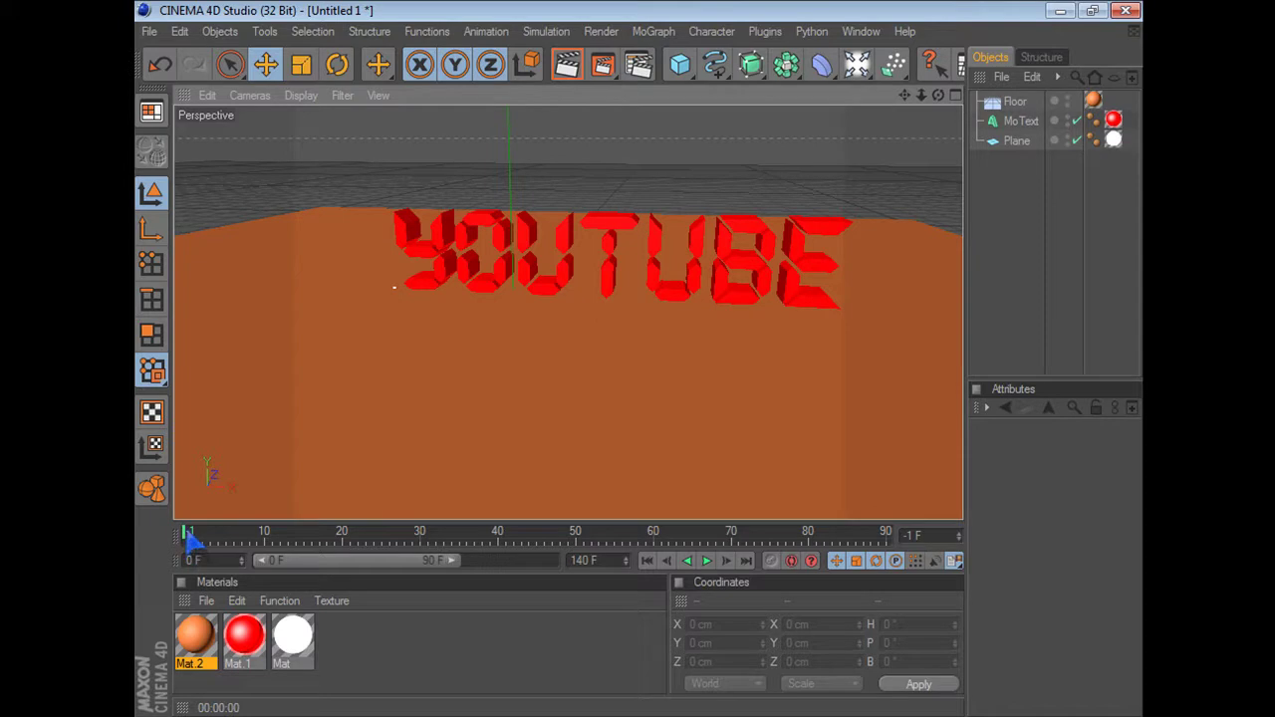
Rewind the timeline to the start, render the glowing YOUTUBE text in the viewport, and show the Particles palette.
click(195, 537)
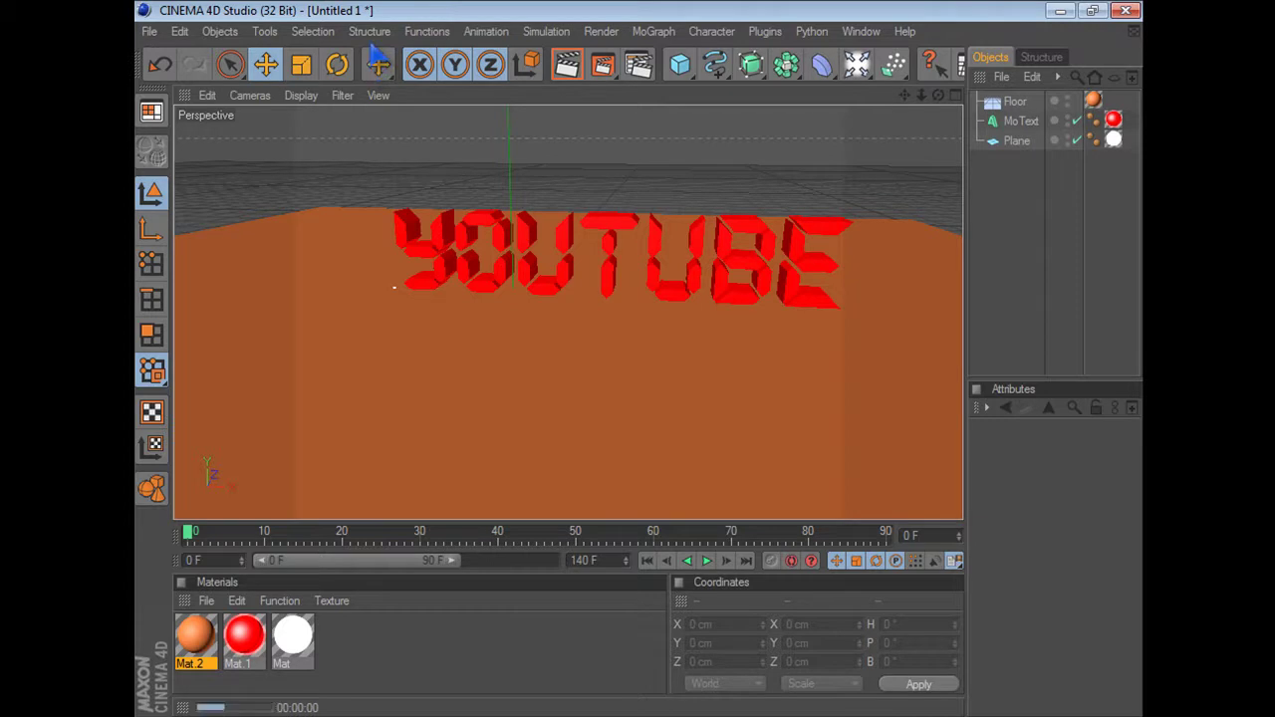
click(566, 65)
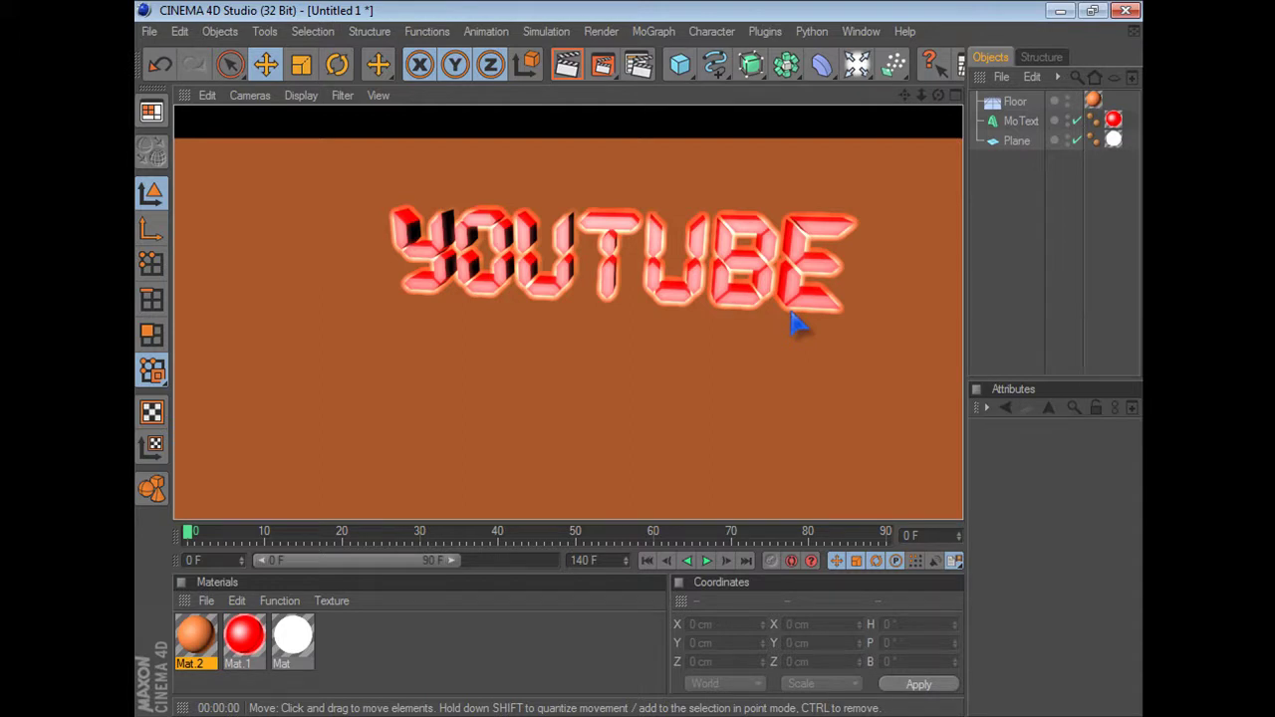
click(894, 64)
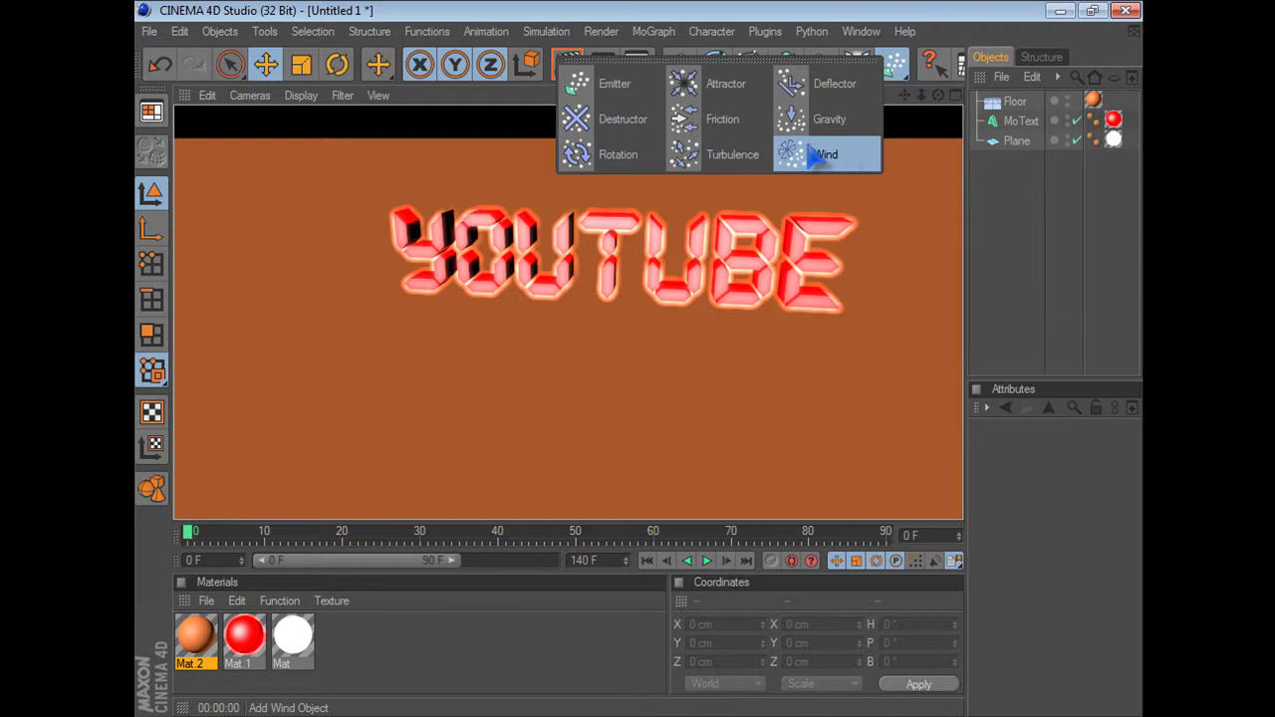
click(602, 83)
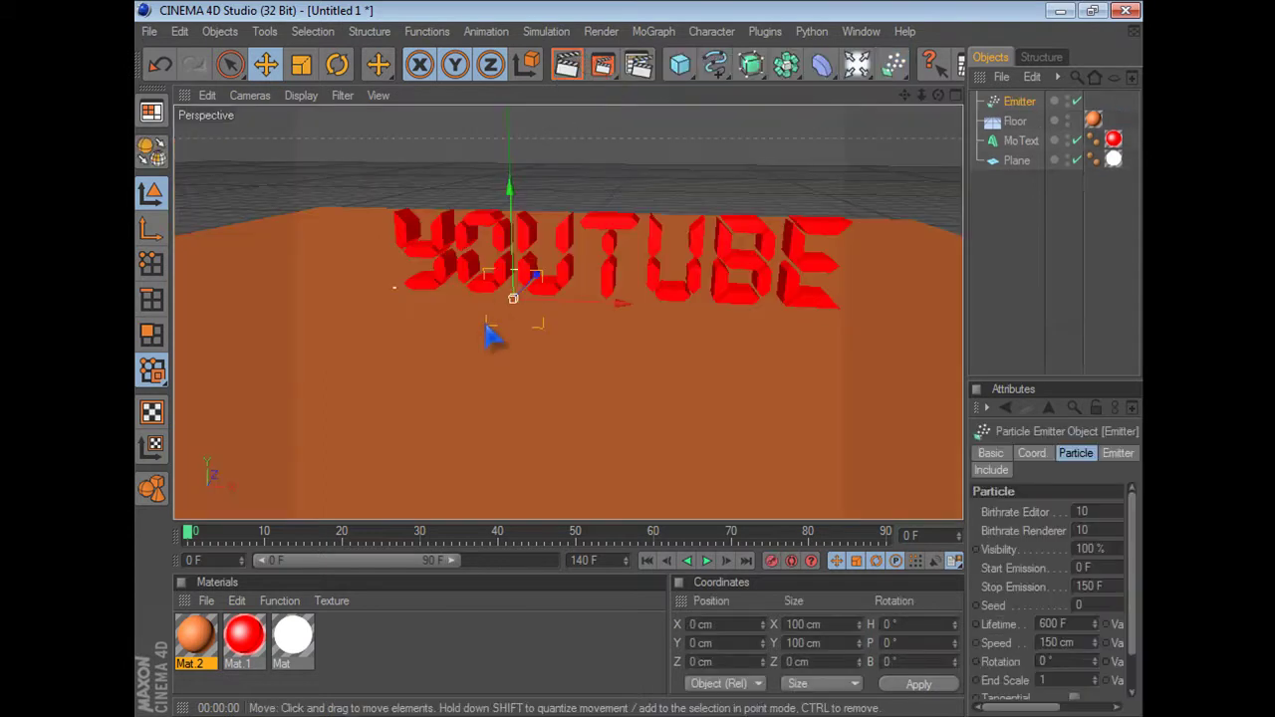
drag(509, 289, 509, 136)
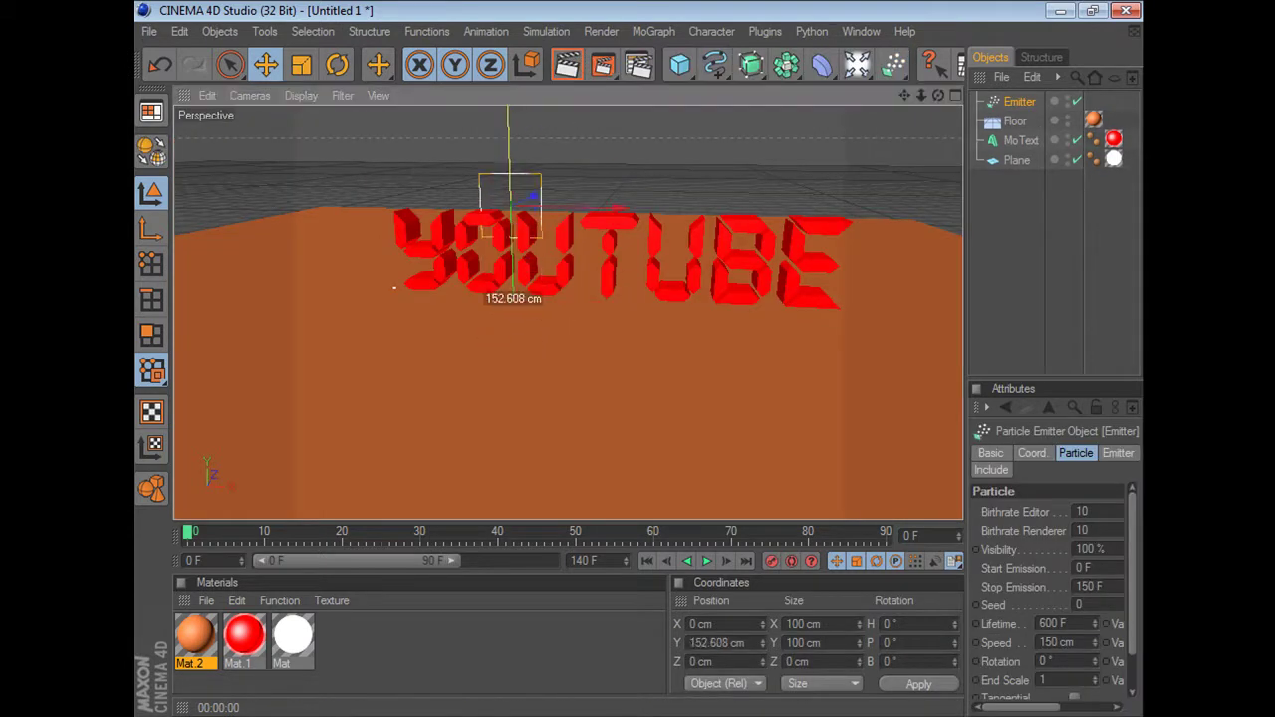
drag(602, 120, 537, 177)
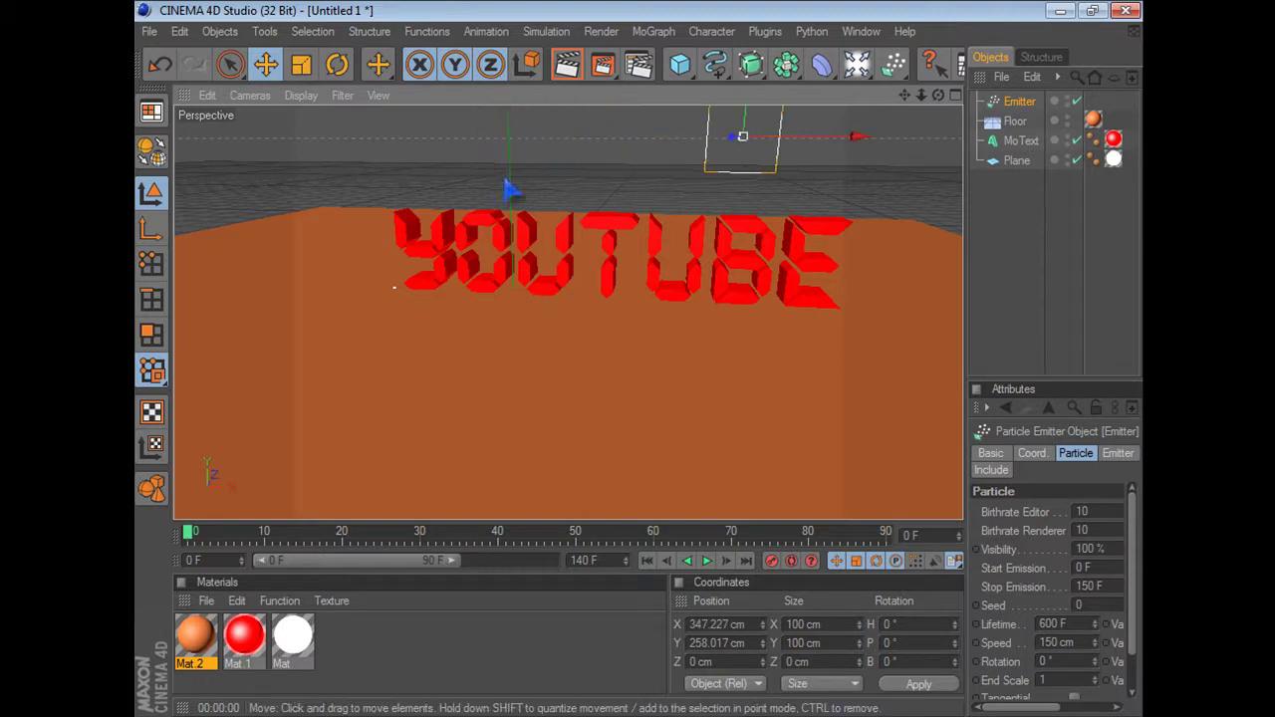
click(507, 141)
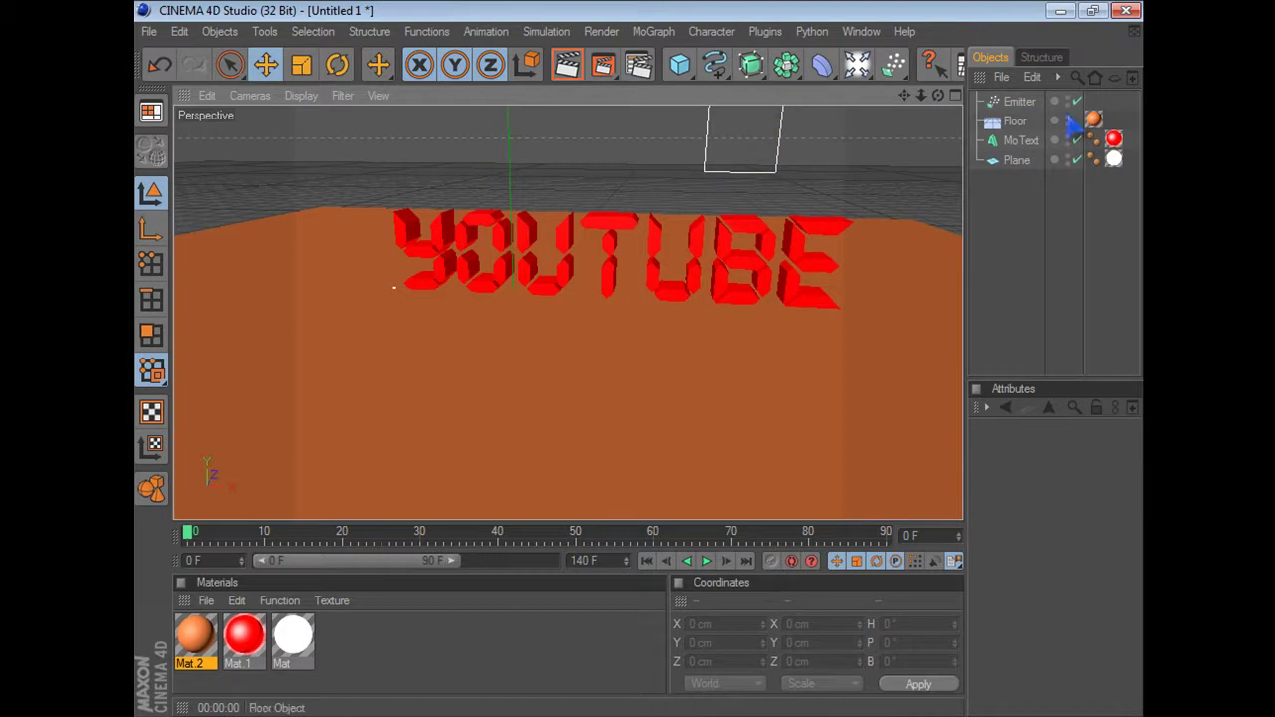
click(1016, 100)
drag(756, 149, 642, 371)
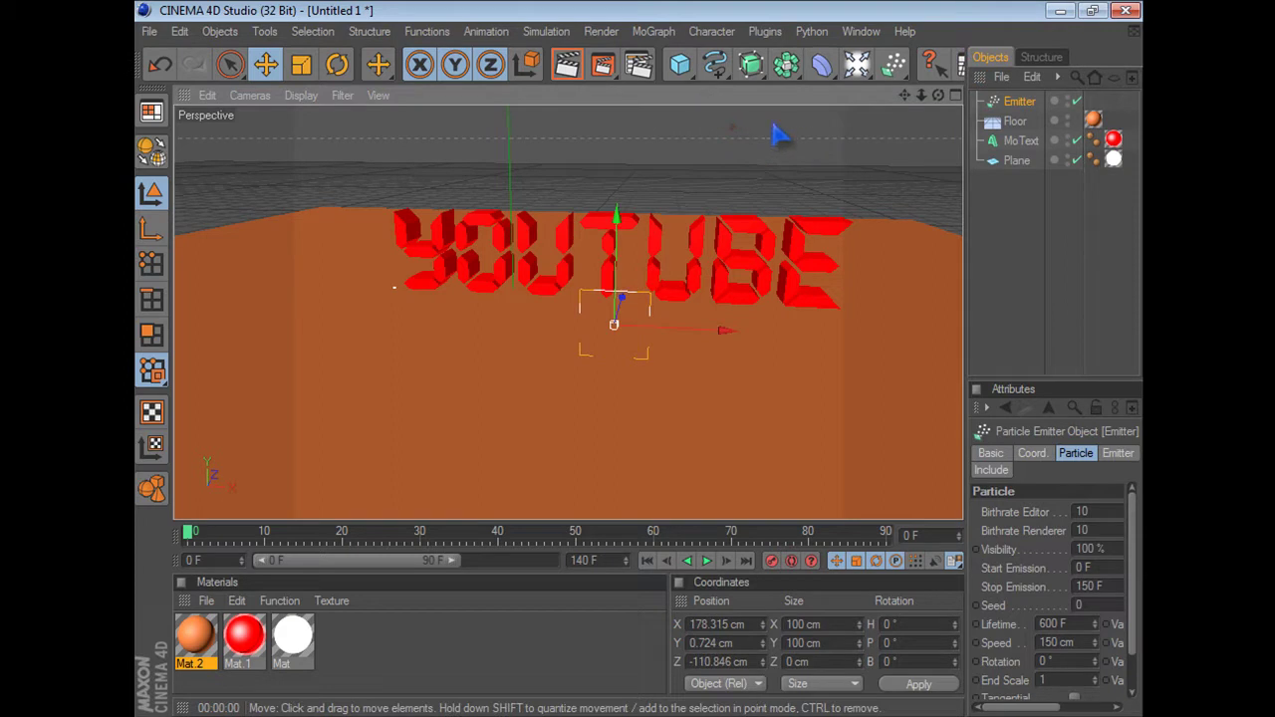
drag(732, 333, 901, 338)
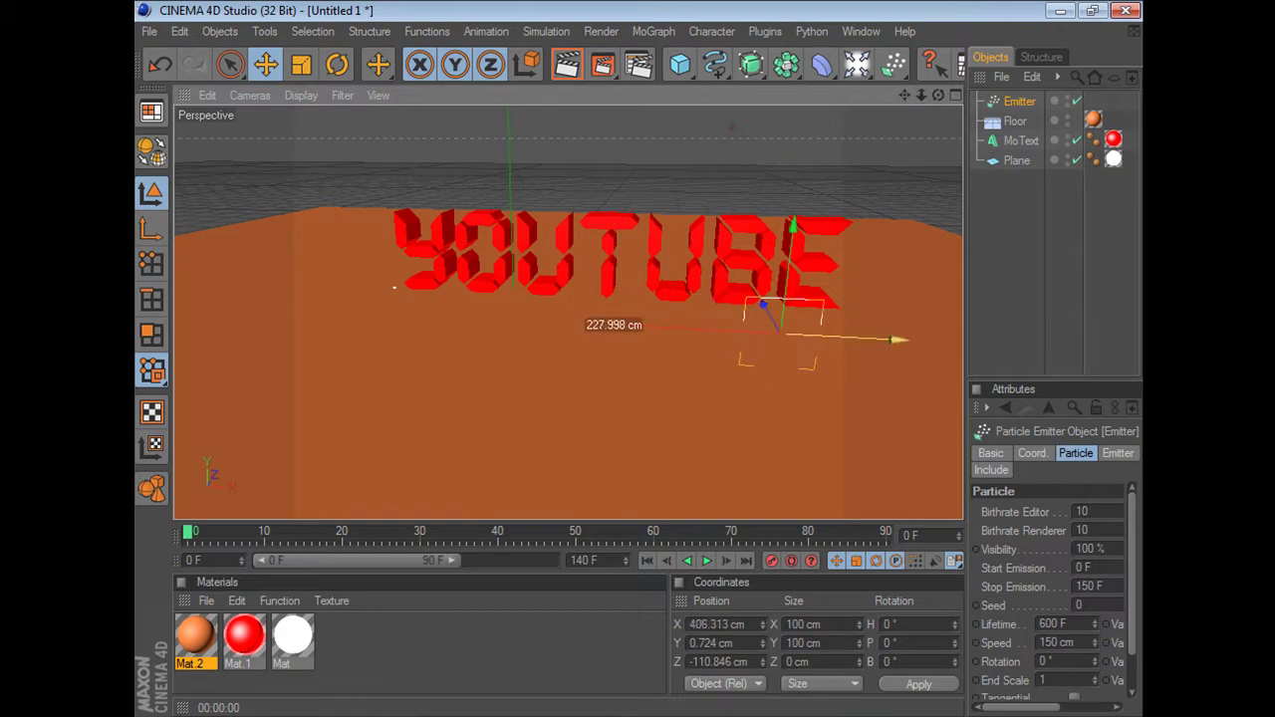
drag(803, 231, 797, 204)
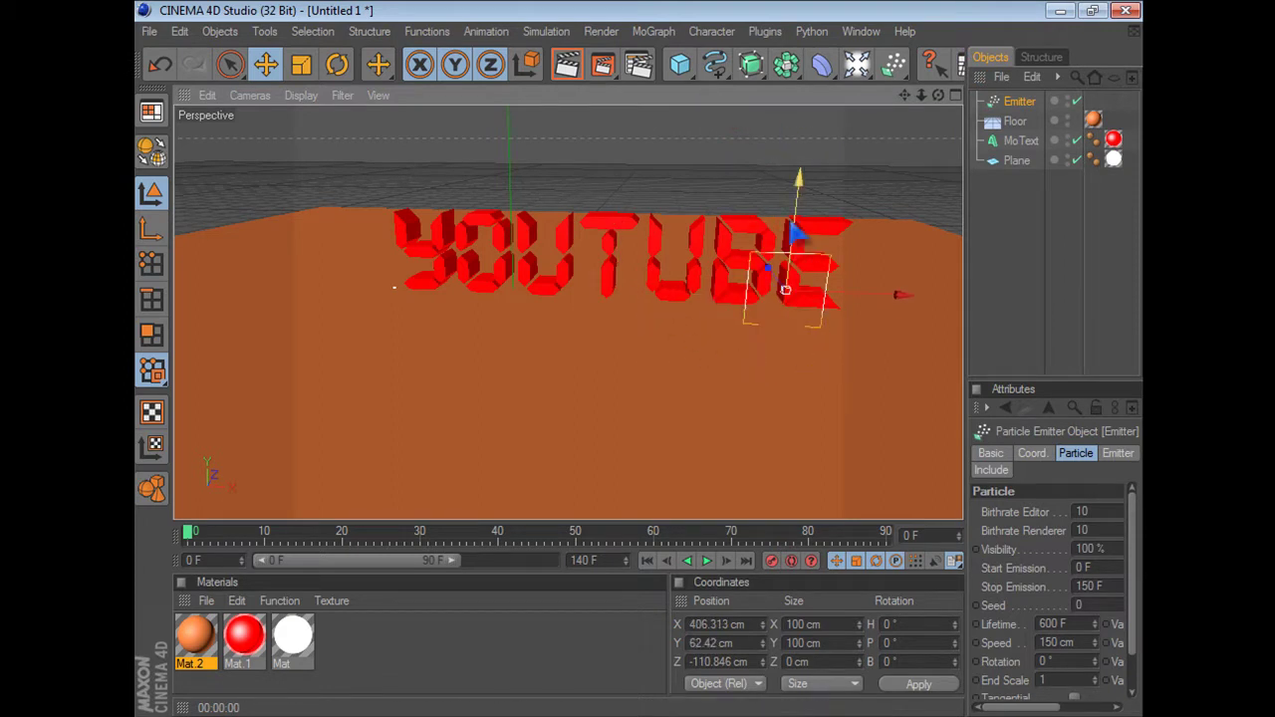
mouse_move(767, 285)
mouse_down()
mouse_move(743, 237)
mouse_move(780, 288)
mouse_move(768, 285)
mouse_up()
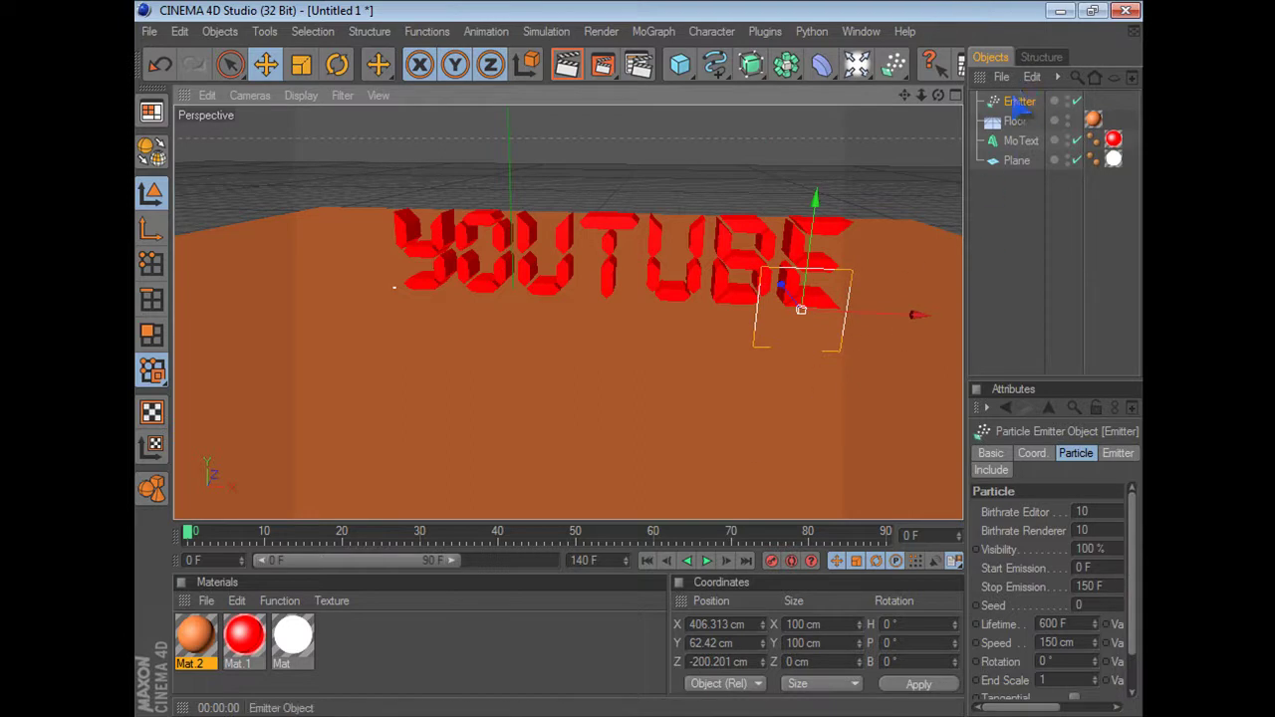
click(983, 55)
click(1032, 76)
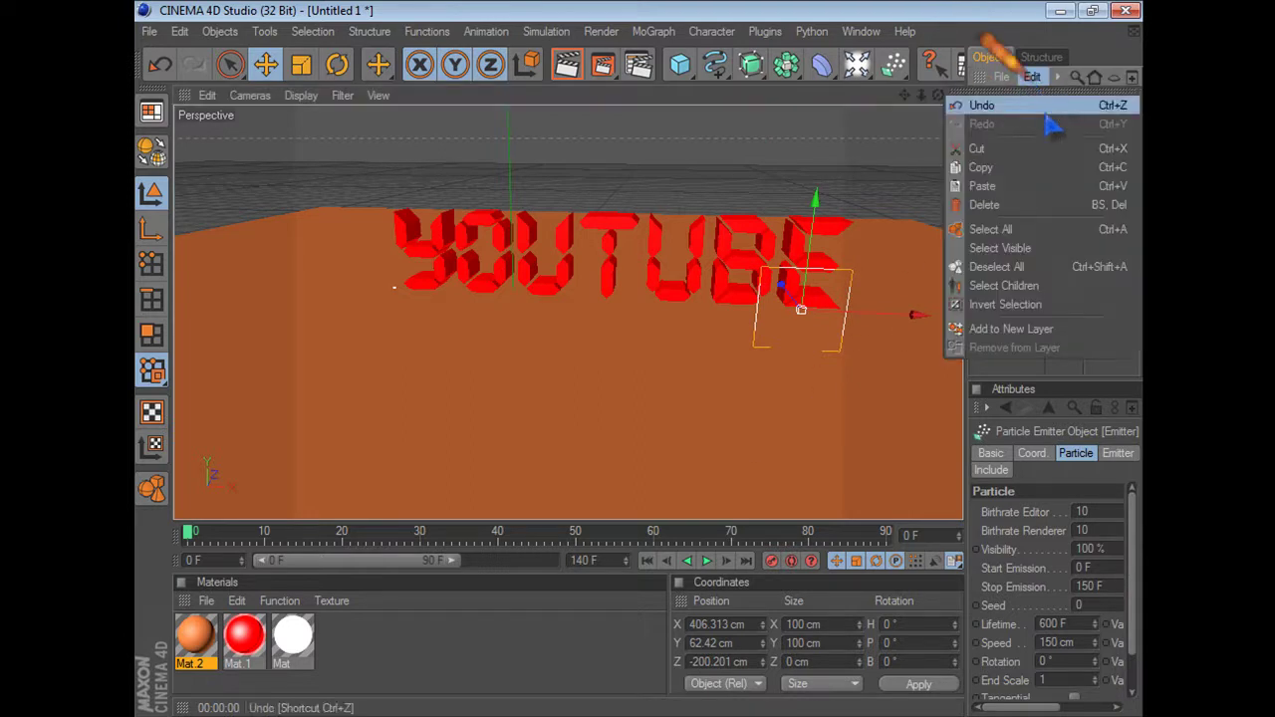
click(995, 202)
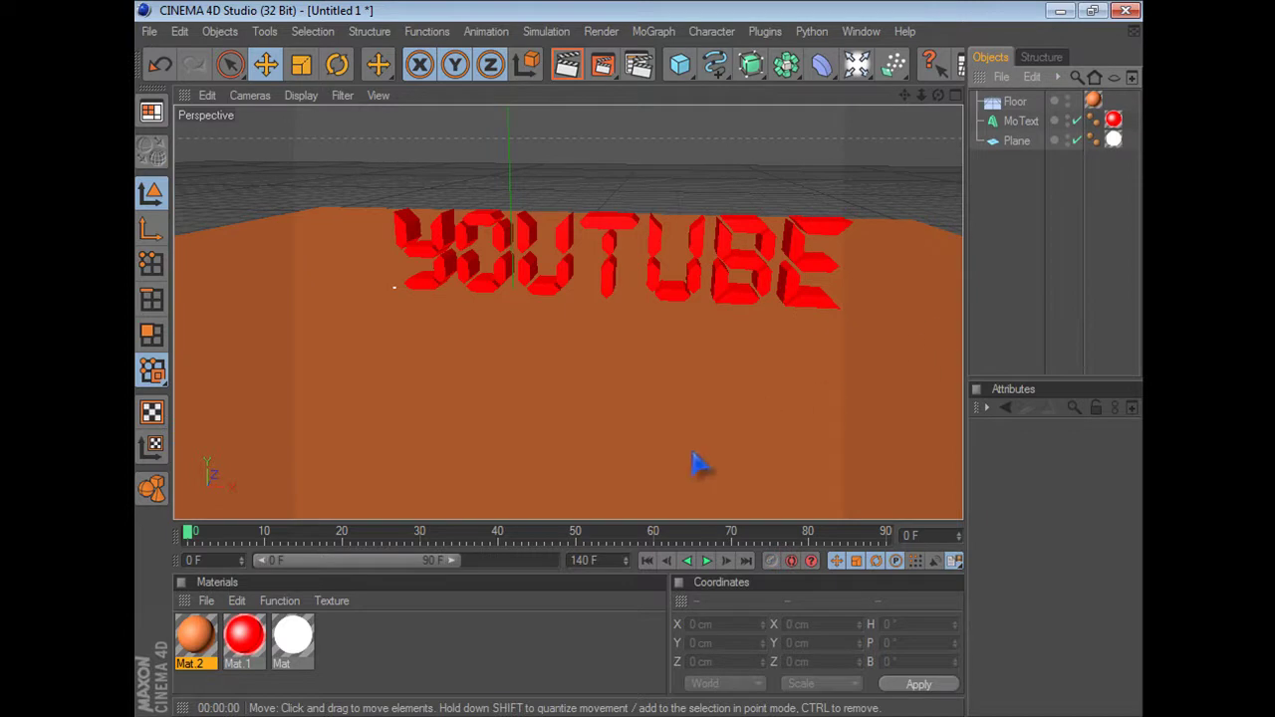
key(ctrl+r)
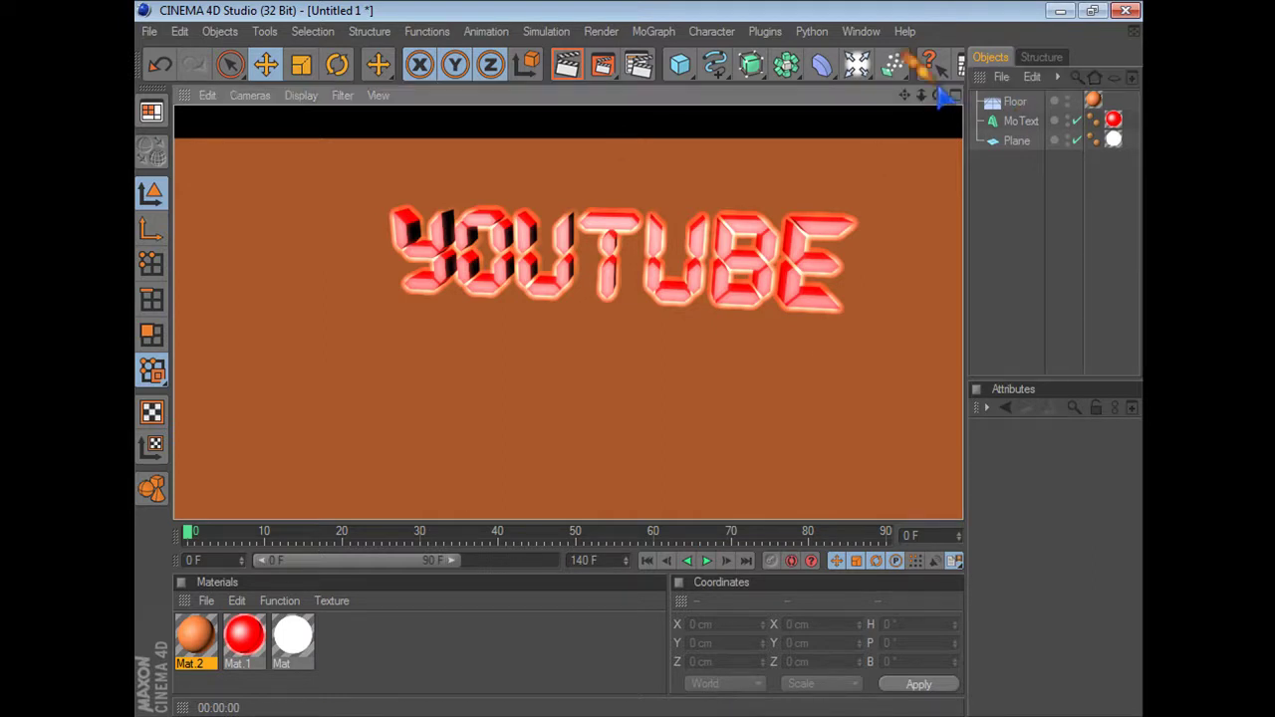
drag(937, 95, 941, 96)
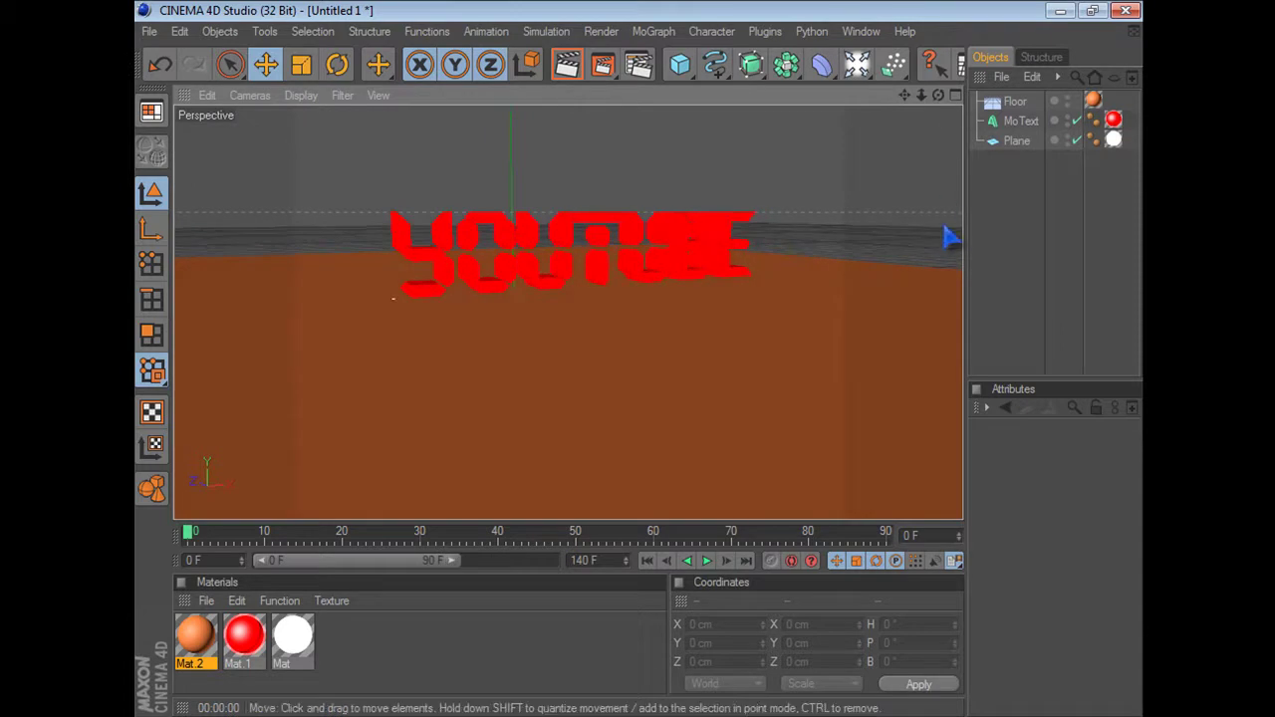
Render the YOUTUBE text viewed head-on, then quit Cinema 4D choosing Não to discard changes.
key(ctrl+r)
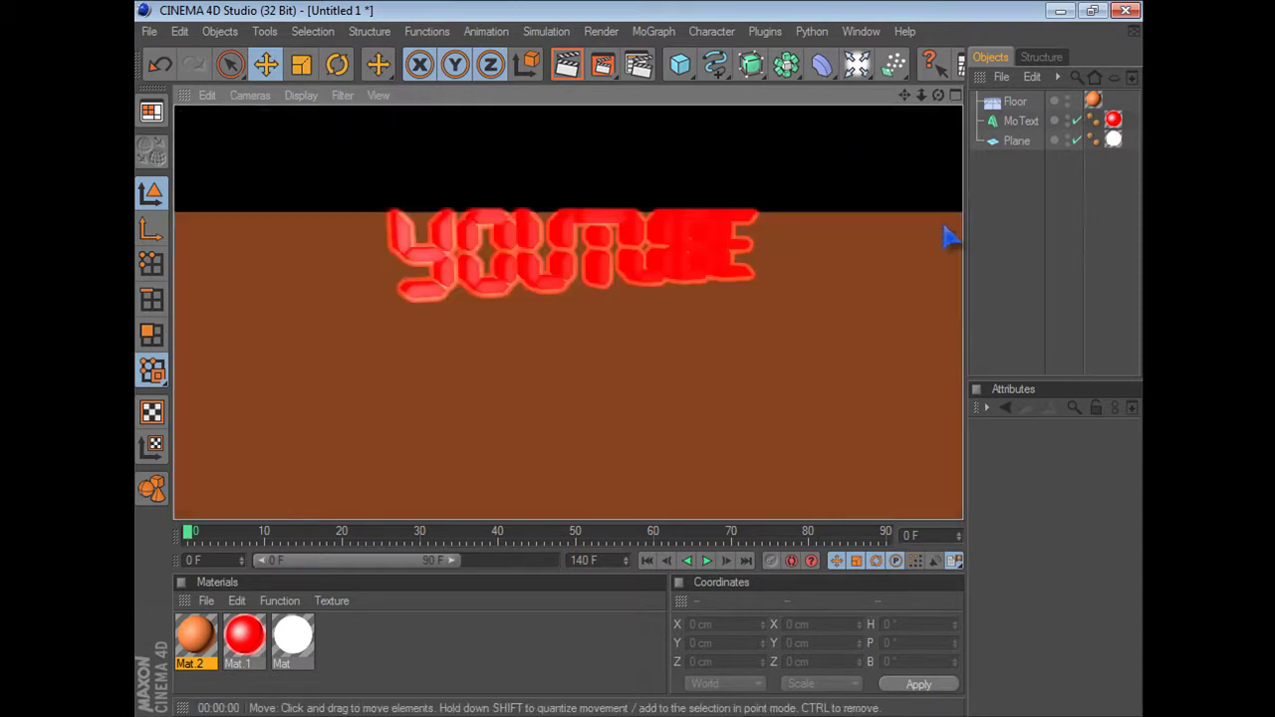
drag(937, 95, 937, 94)
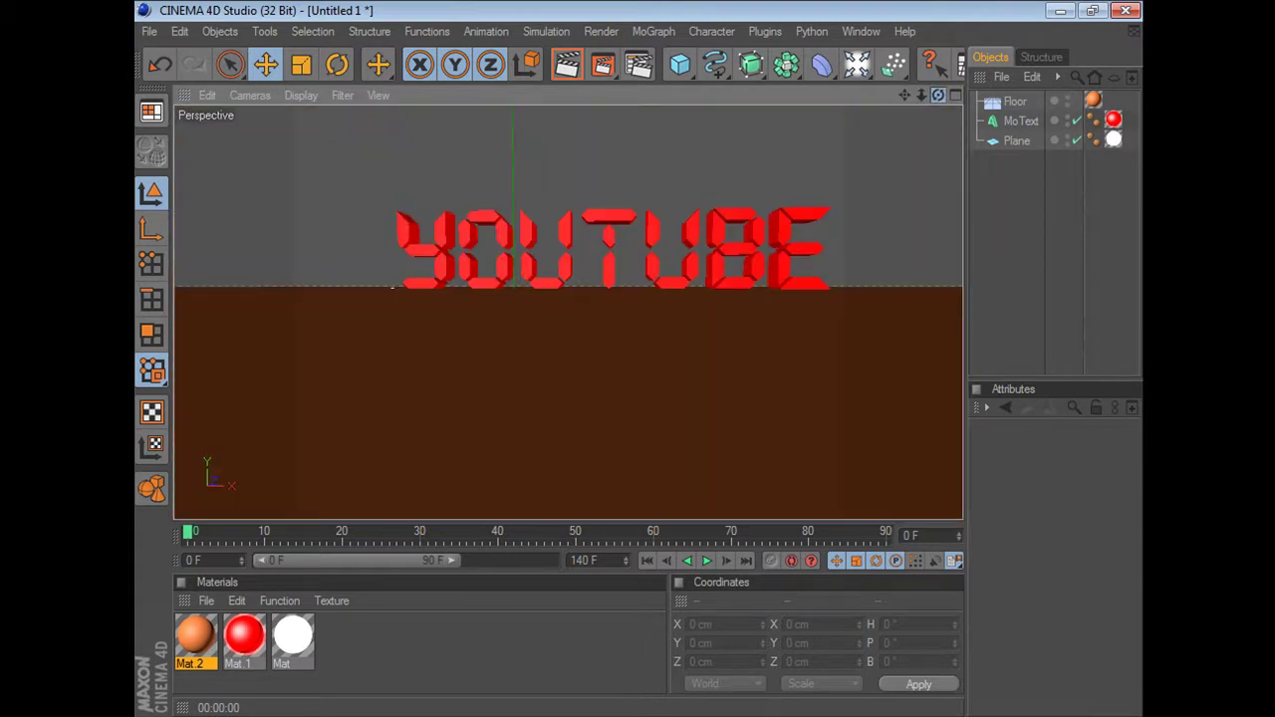
key(ctrl+r)
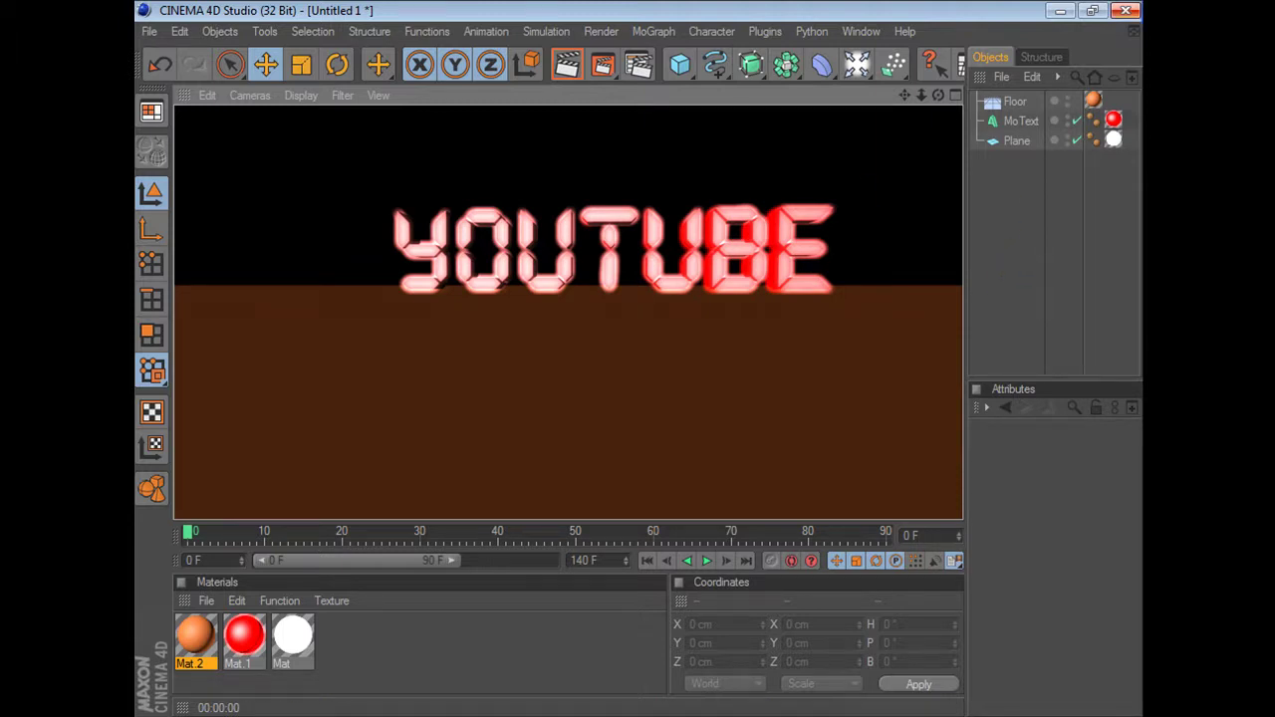
click(1125, 10)
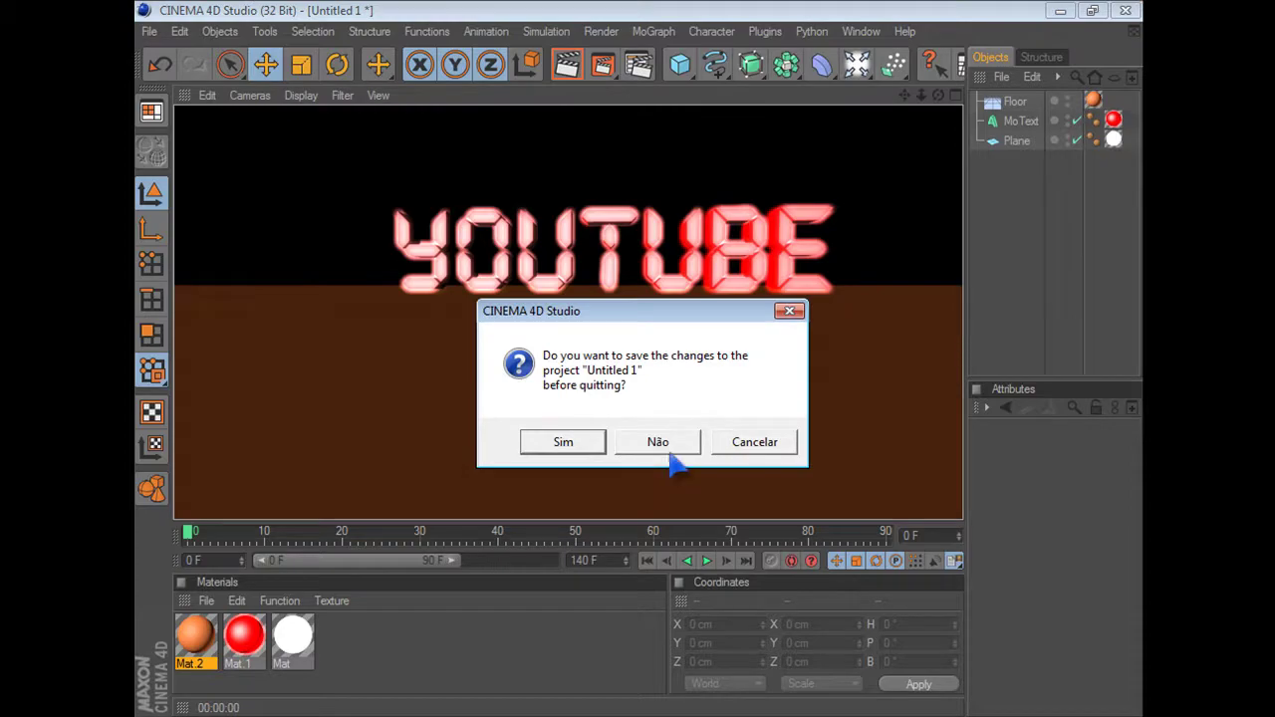
click(665, 450)
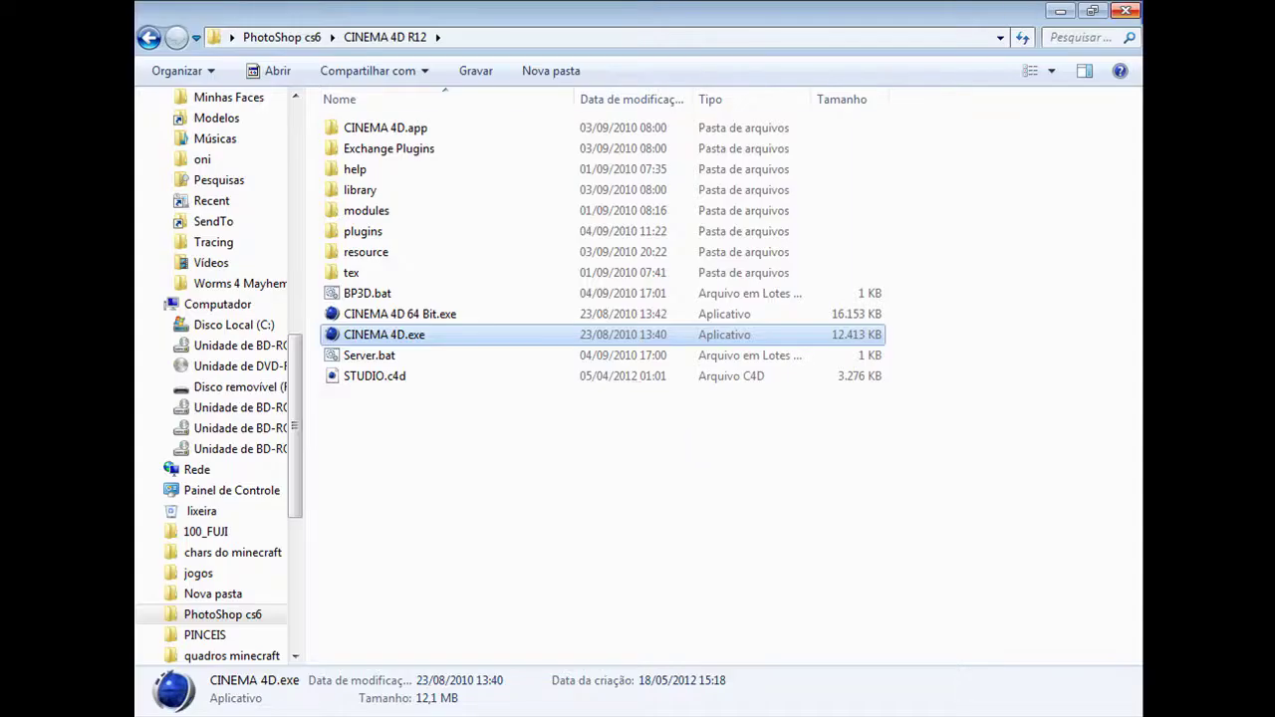
Close the CINEMA 4D R12 folder window, then glance at the hidden tray icons and the clock calendar.
click(1126, 9)
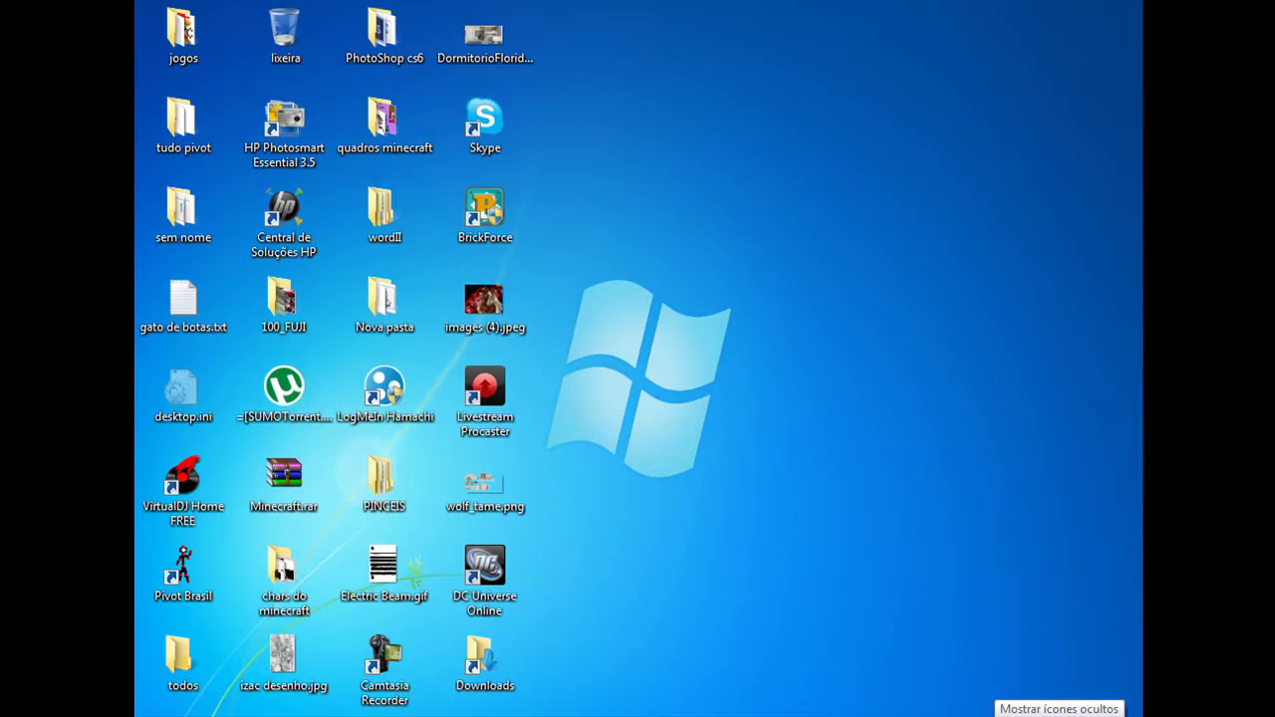
click(991, 715)
click(1110, 649)
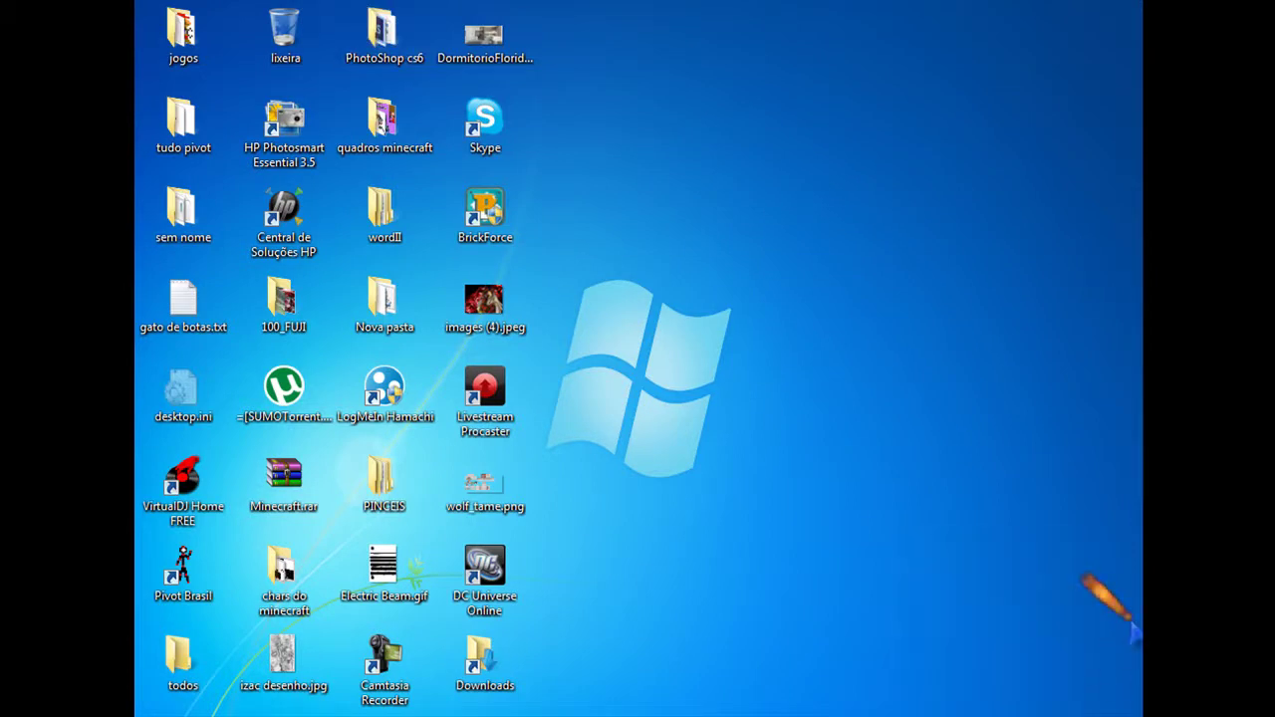
drag(1137, 715, 1035, 528)
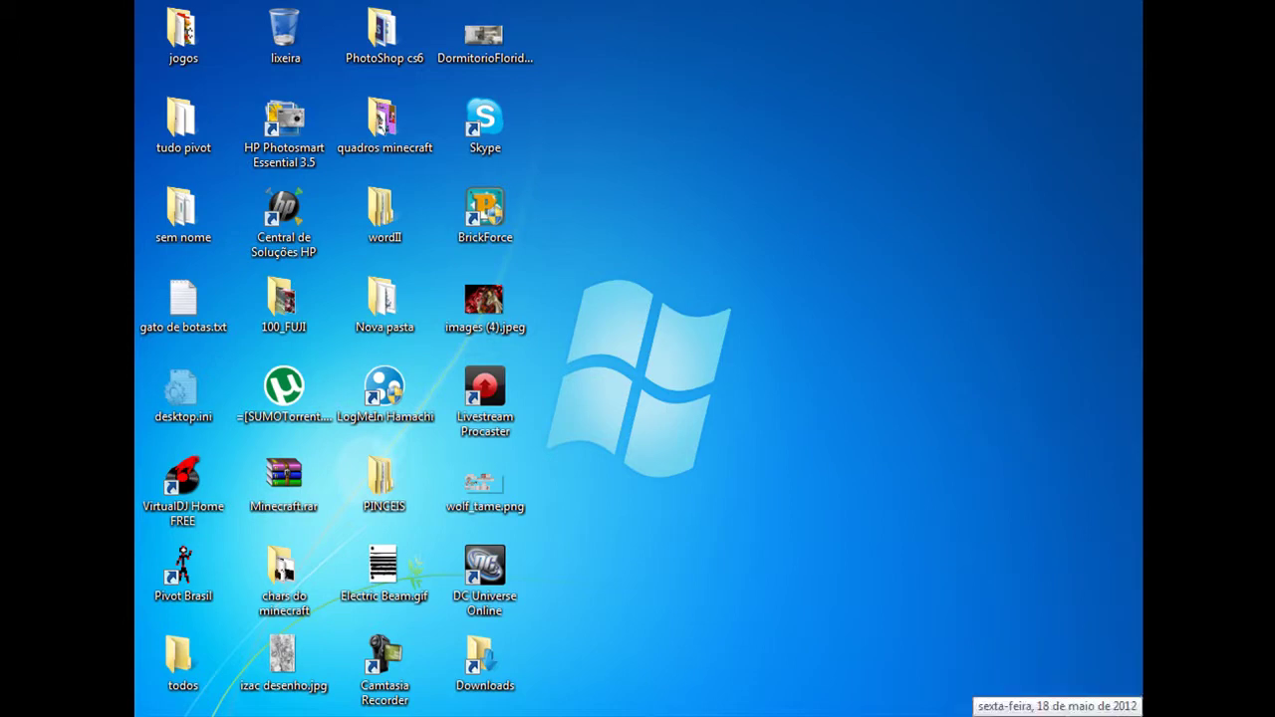
click(1056, 713)
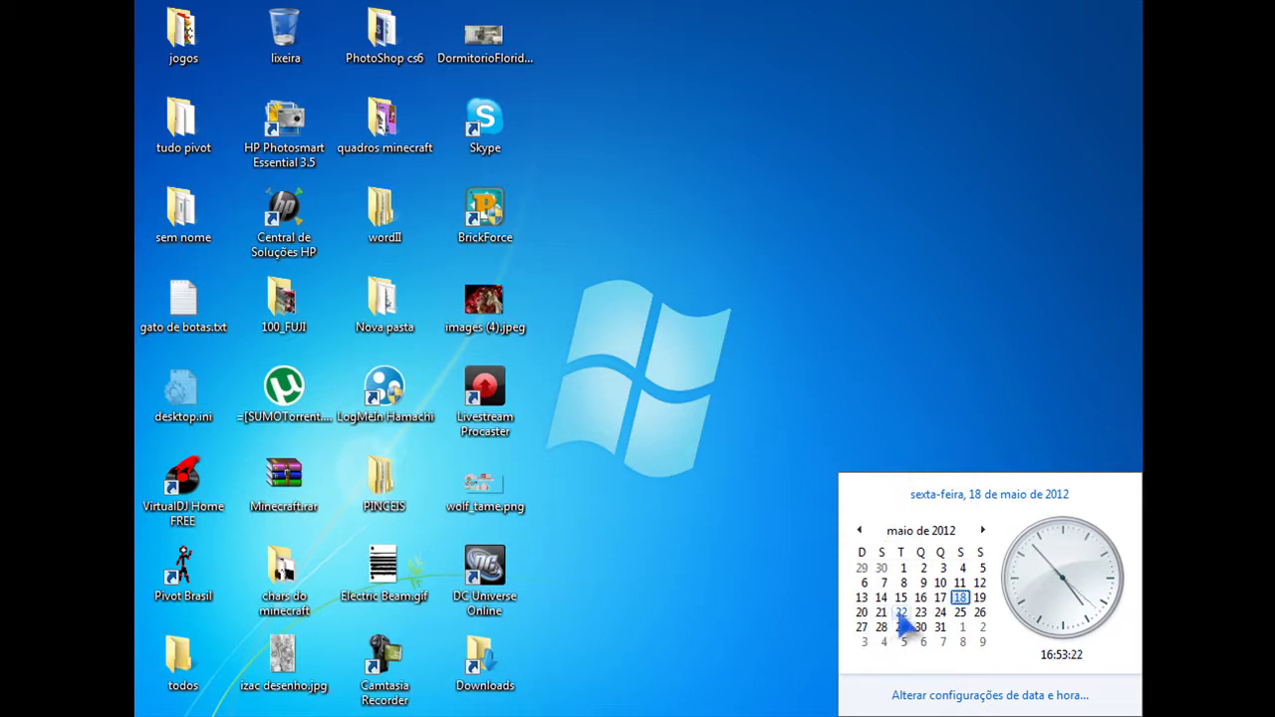
click(903, 439)
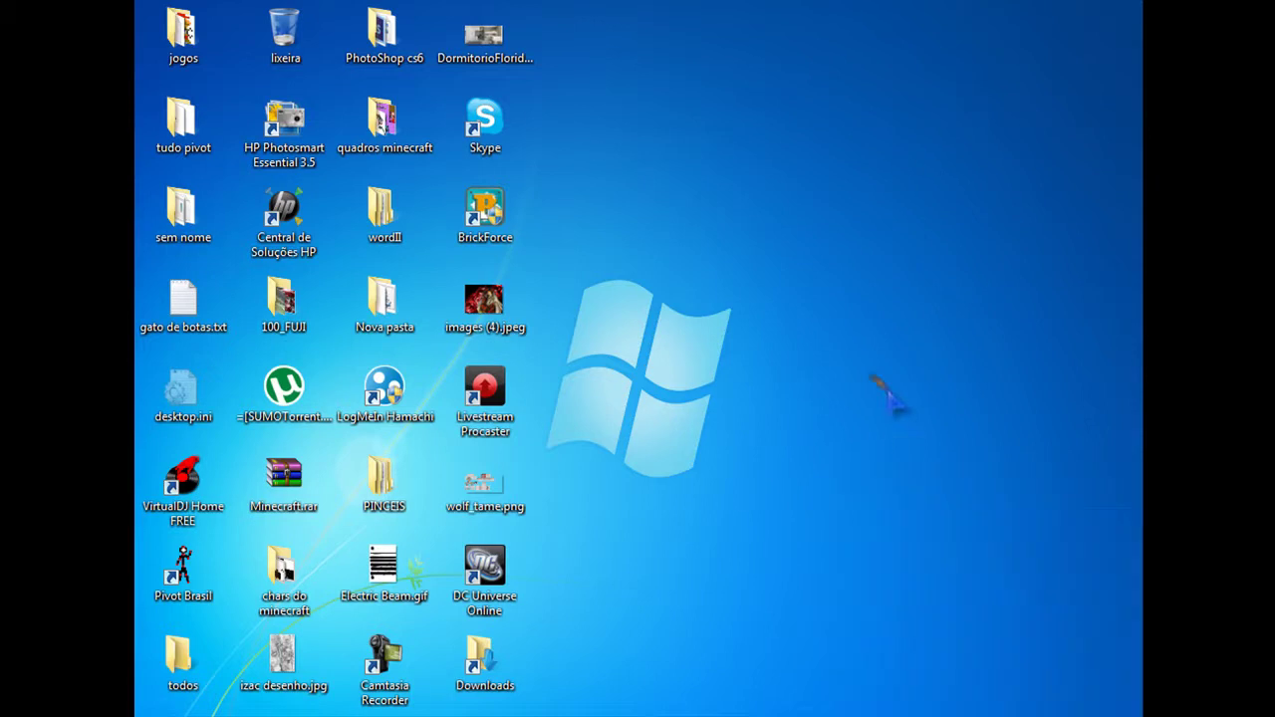